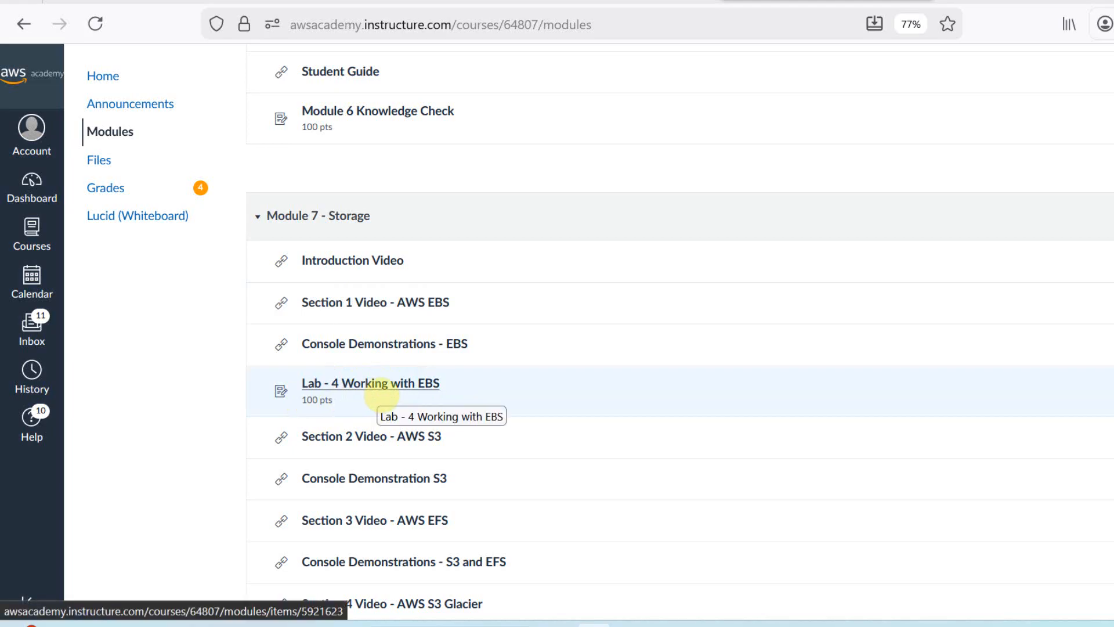
# Open Lab - 4 Working with EBS from Module 7 - Storage and load it in a new window.
pyautogui.click(382, 388)
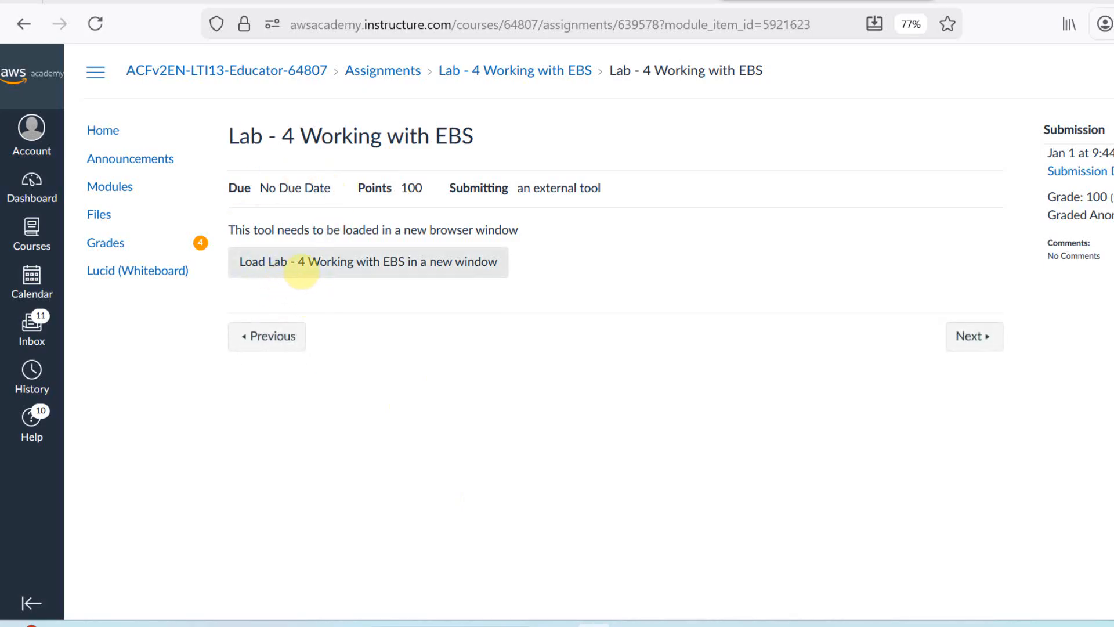
pyautogui.click(346, 275)
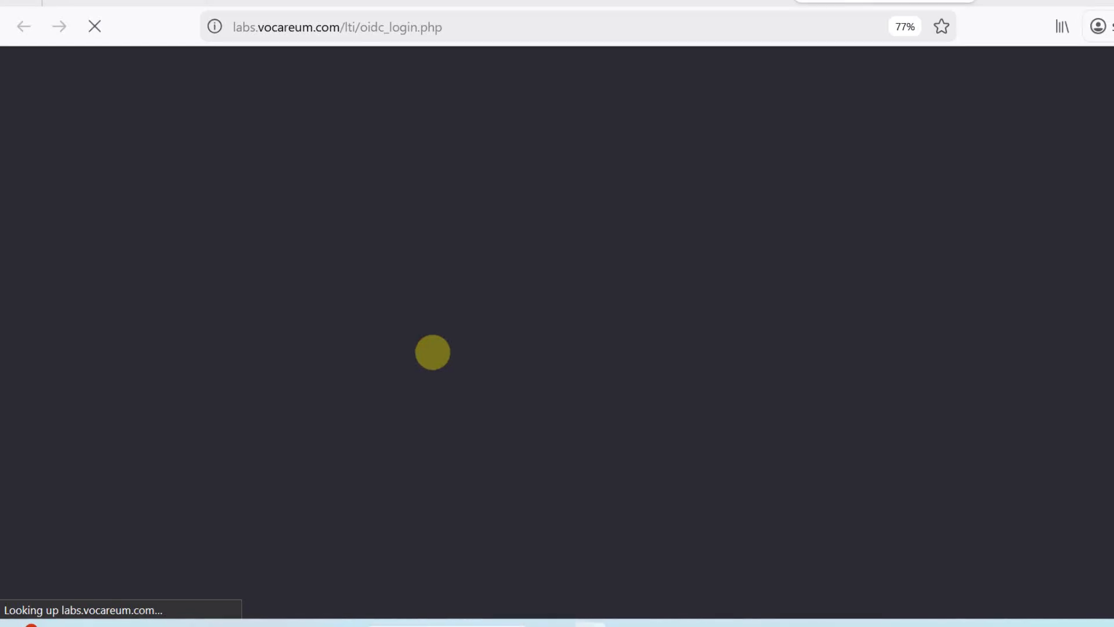
# Read the lab guide's overview diagram, topics covered, Amazon Elastic Block Store introduction and EBS volume features.
pyautogui.scroll(-4, 389, 367)
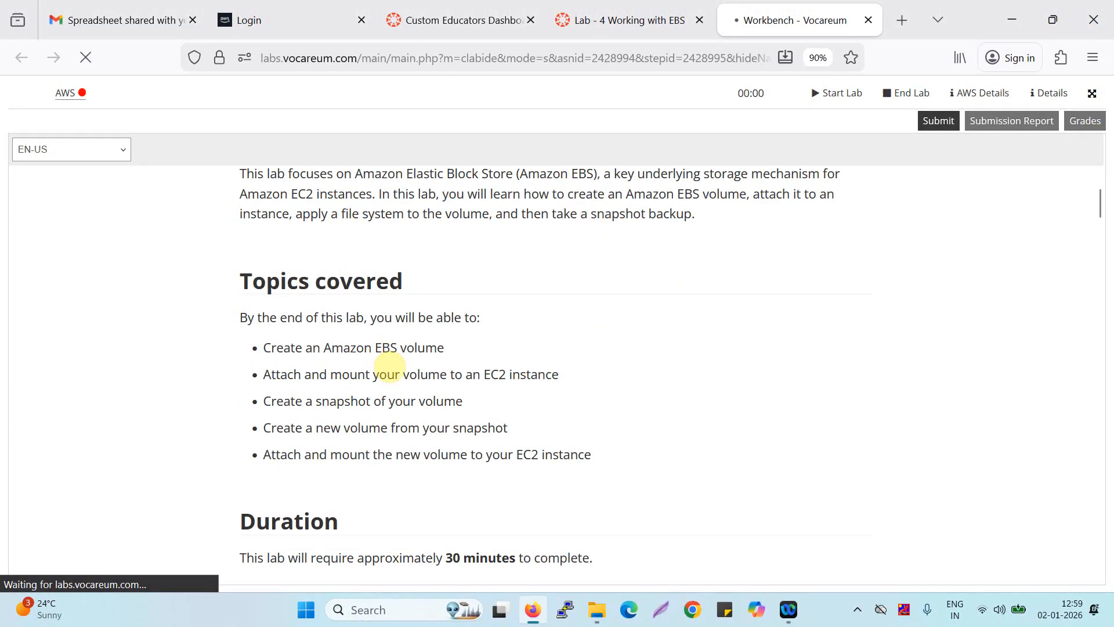
pyautogui.scroll(-7, 389, 367)
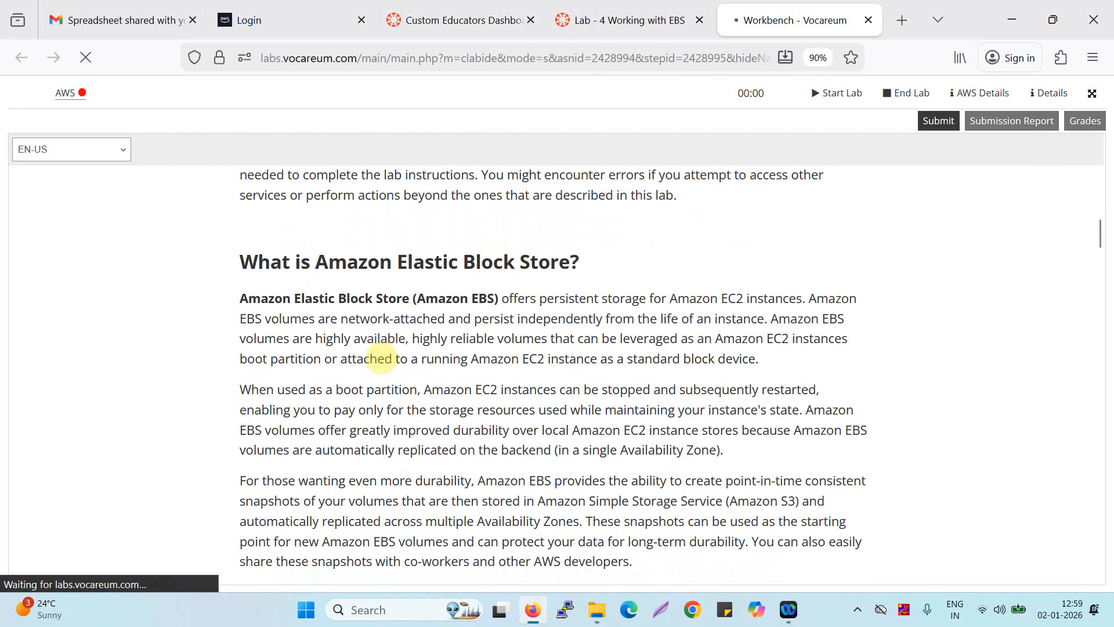
pyautogui.scroll(-1, 381, 358)
pyautogui.scroll(-5, 389, 366)
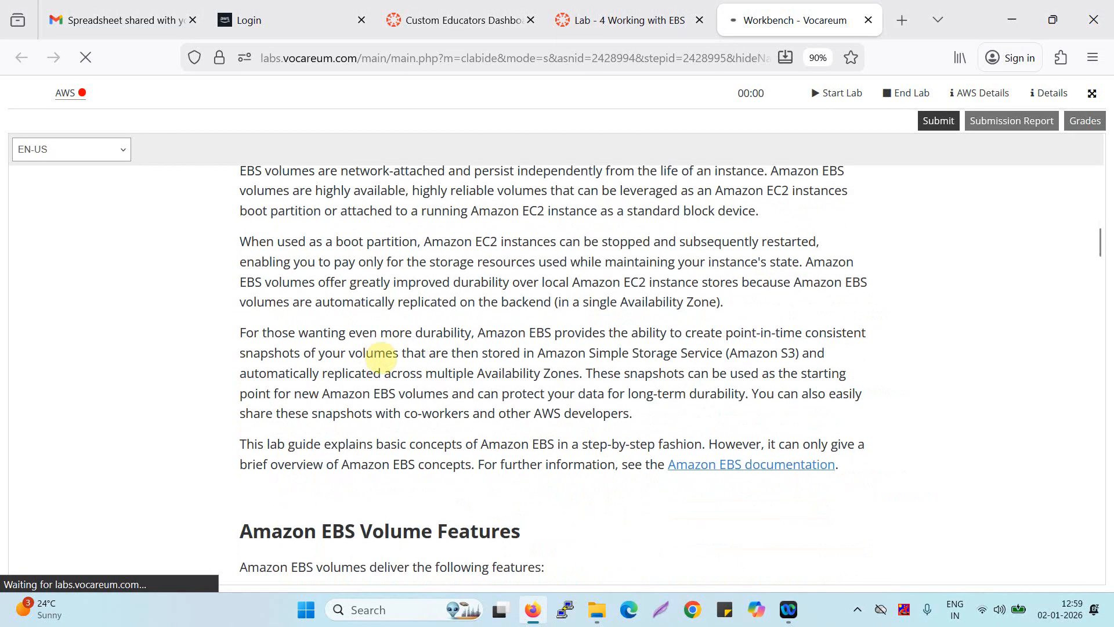
pyautogui.scroll(-1, 391, 368)
pyautogui.scroll(9, 729, 391)
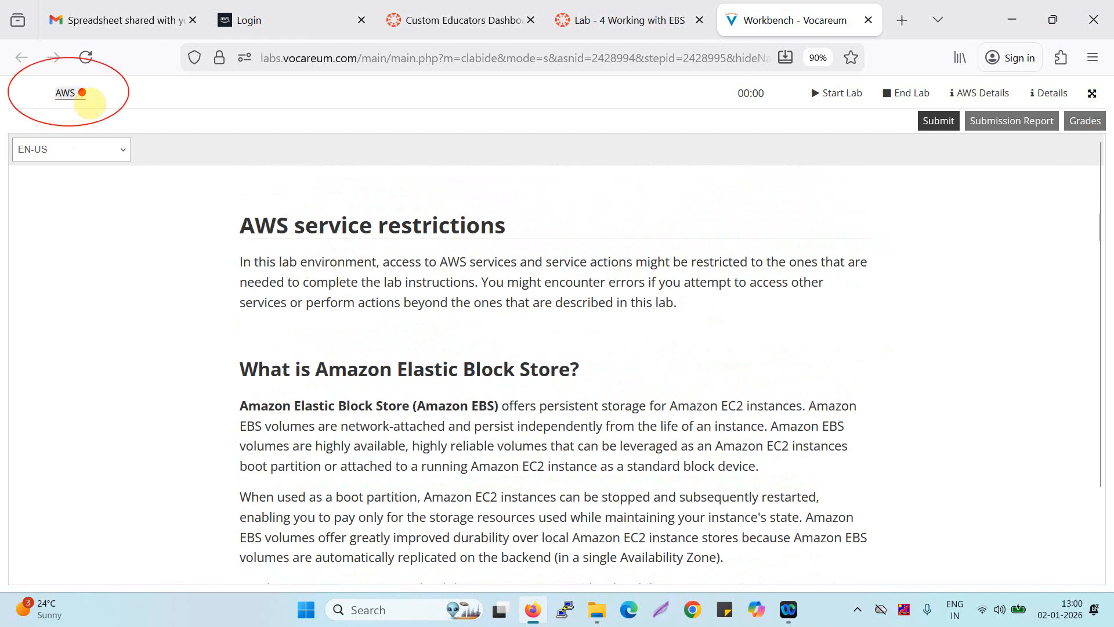
pyautogui.moveTo(88, 103)
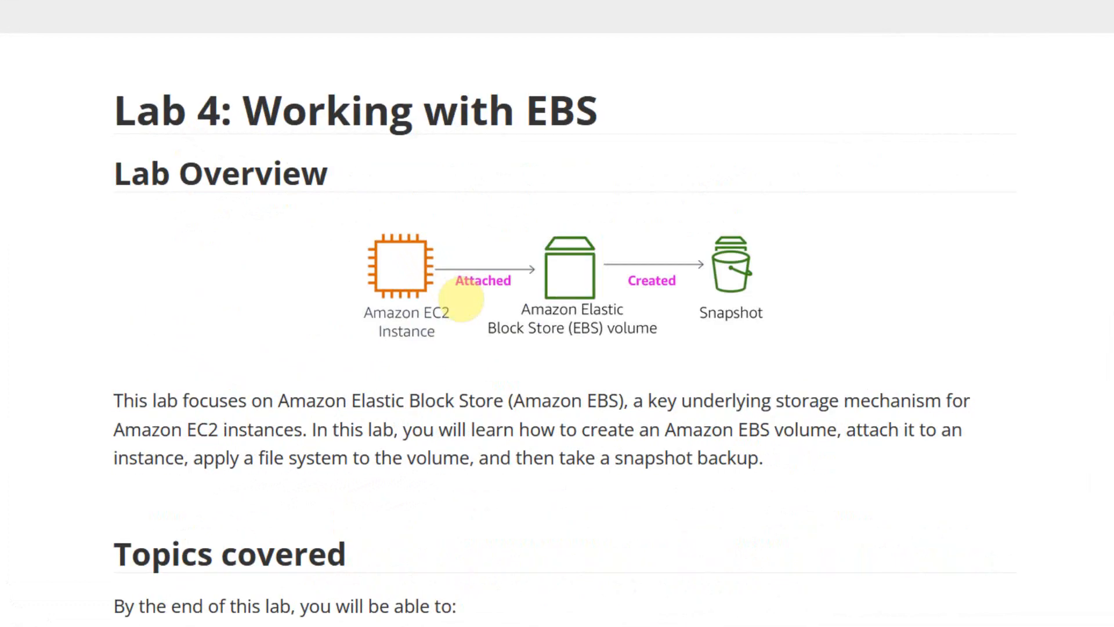
pyautogui.scroll(-1, 462, 300)
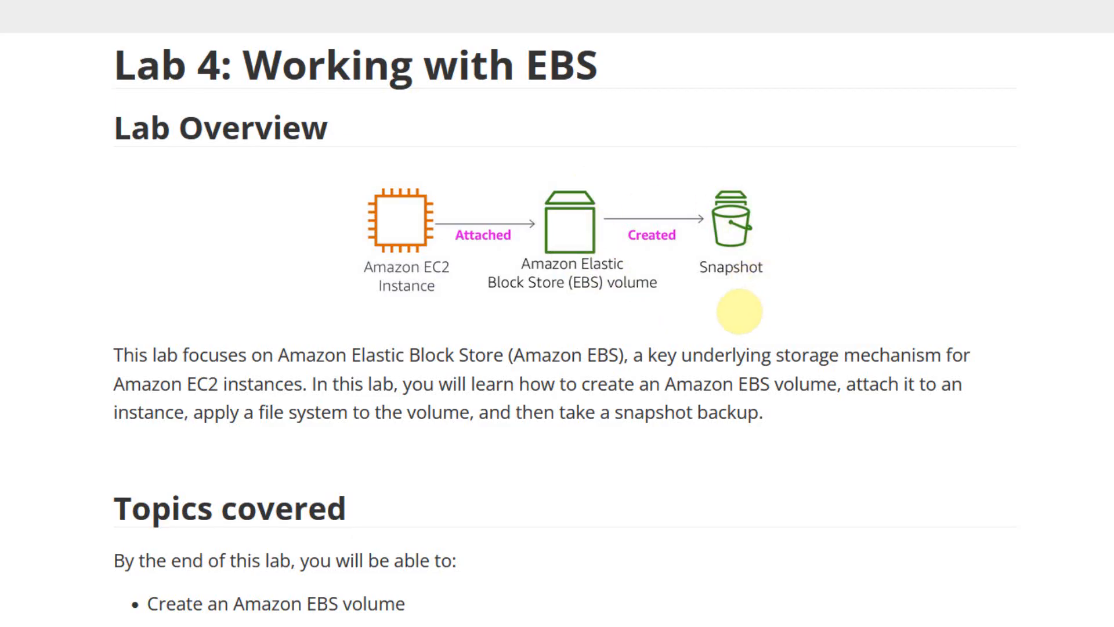
pyautogui.scroll(-5, 739, 312)
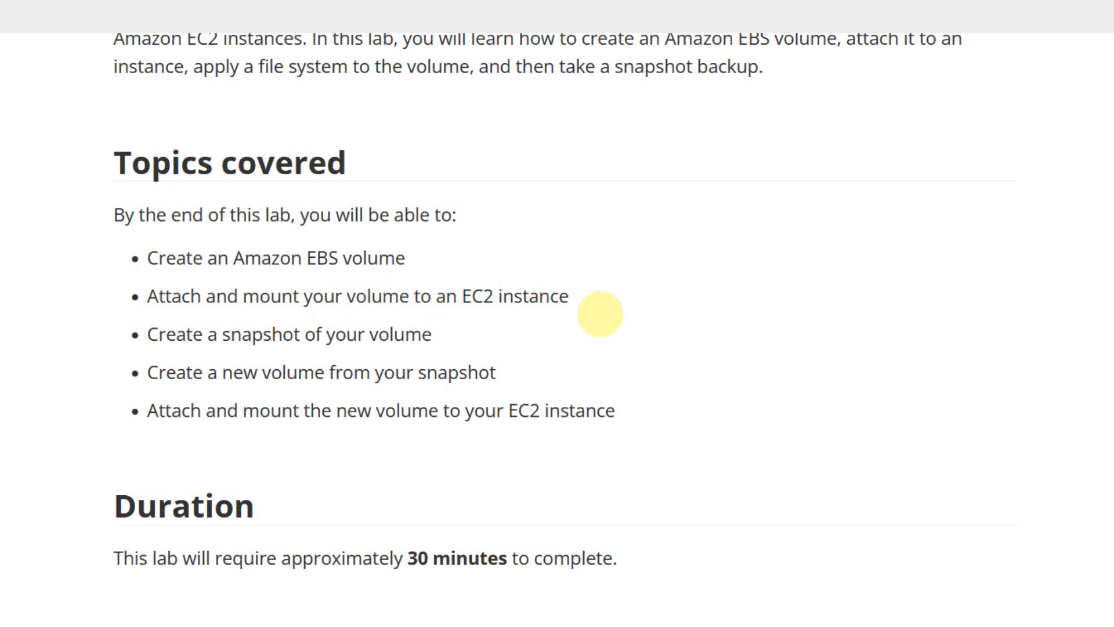
pyautogui.scroll(-1, 300, 297)
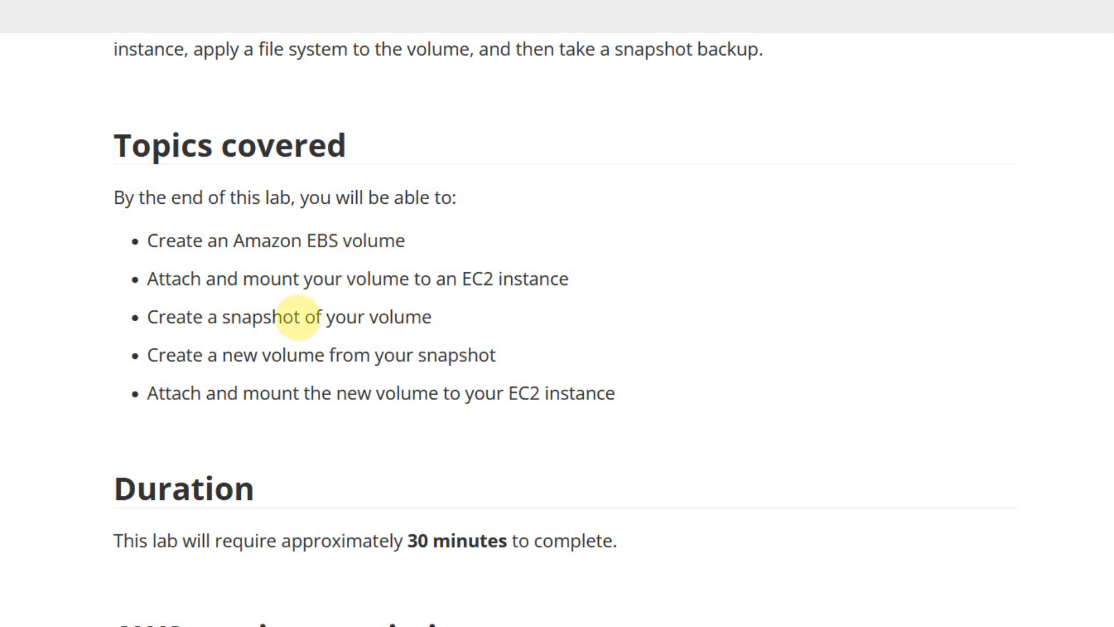
pyautogui.scroll(-1, 296, 316)
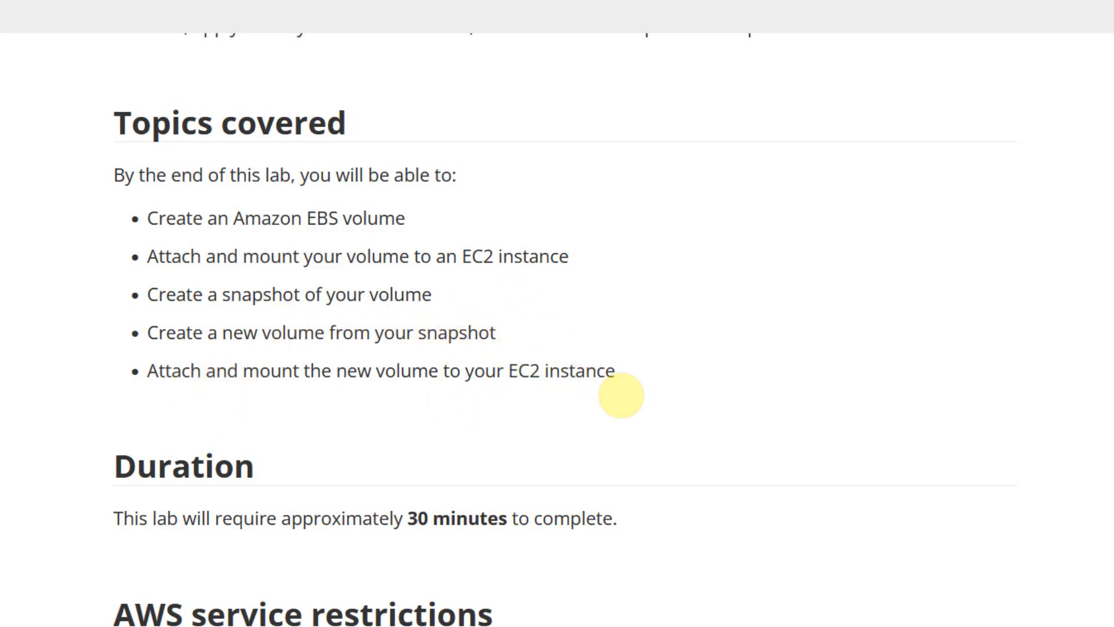
pyautogui.scroll(-8, 620, 395)
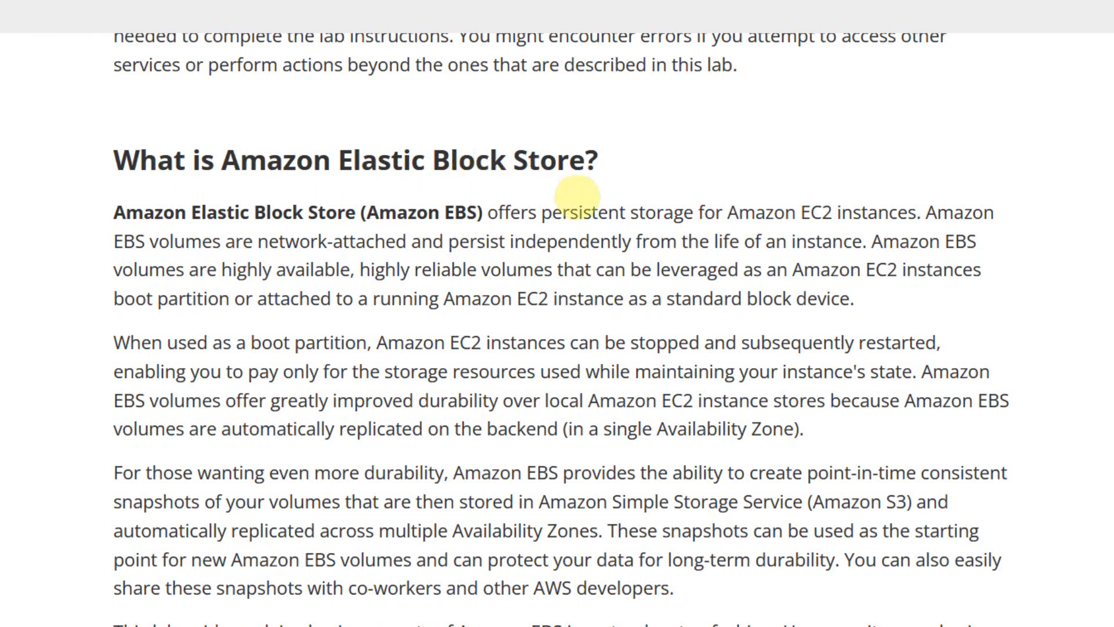
pyautogui.scroll(-8, 608, 310)
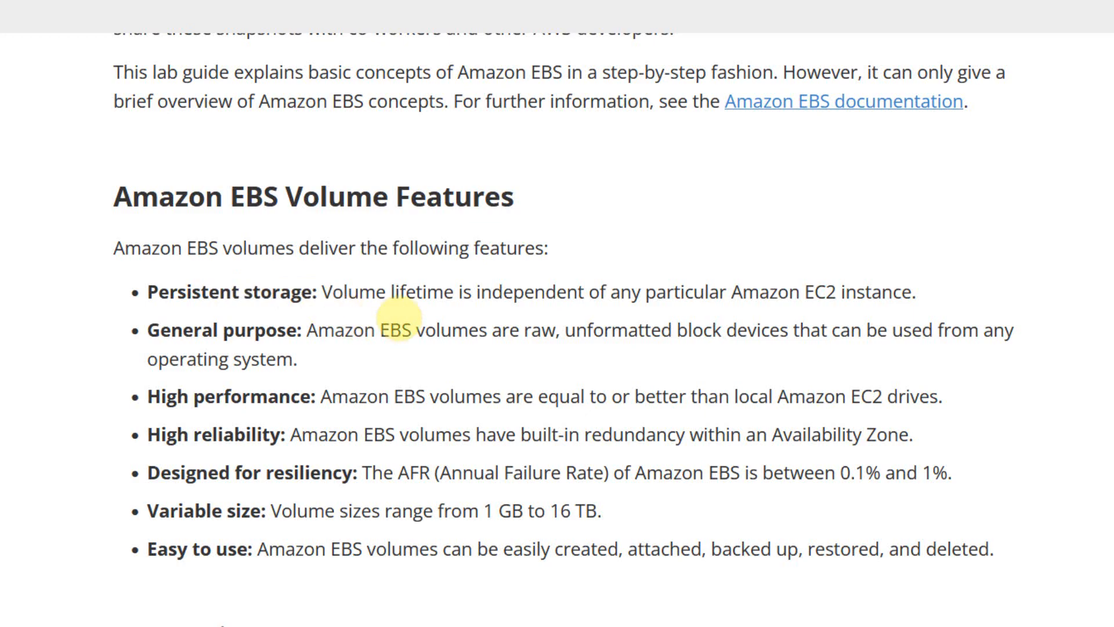
pyautogui.scroll(-1, 348, 325)
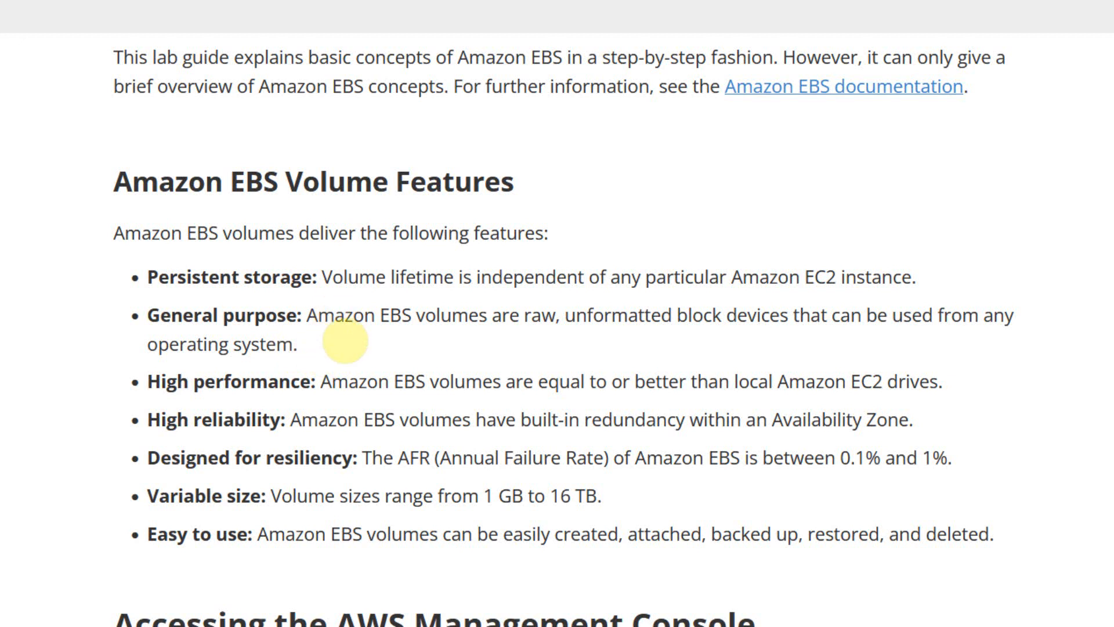
pyautogui.scroll(-1, 346, 340)
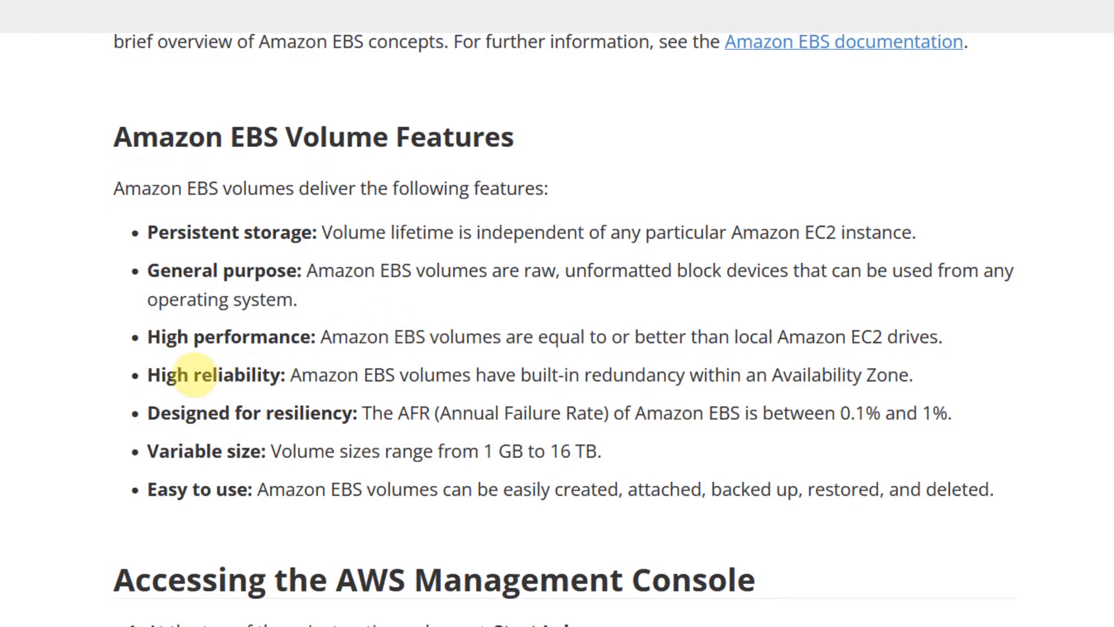
pyautogui.scroll(-1, 193, 374)
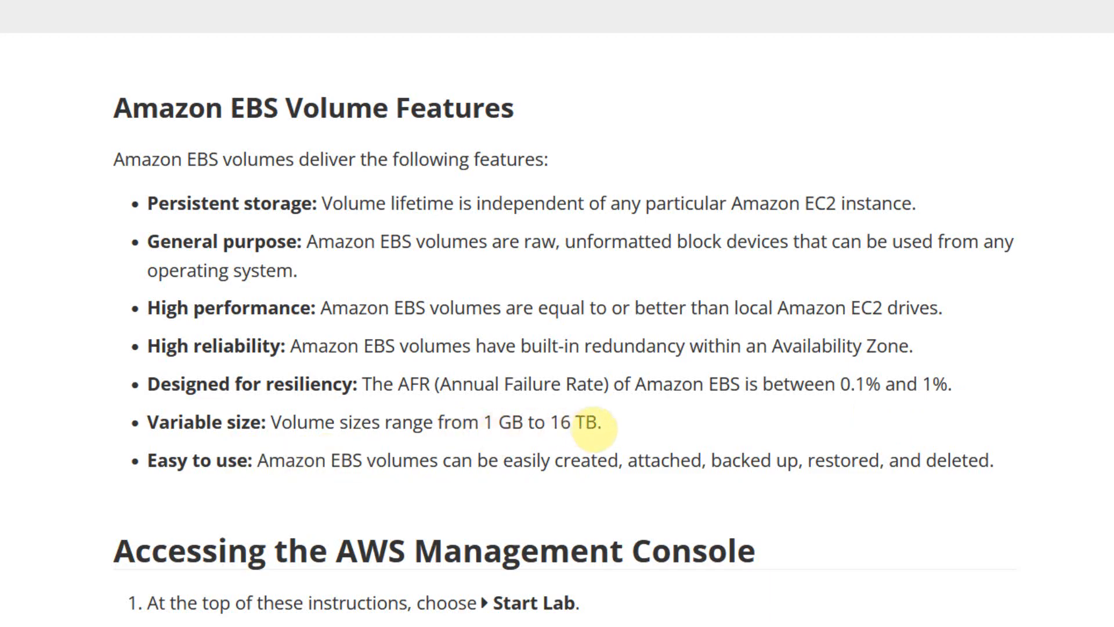
pyautogui.scroll(-1, 626, 439)
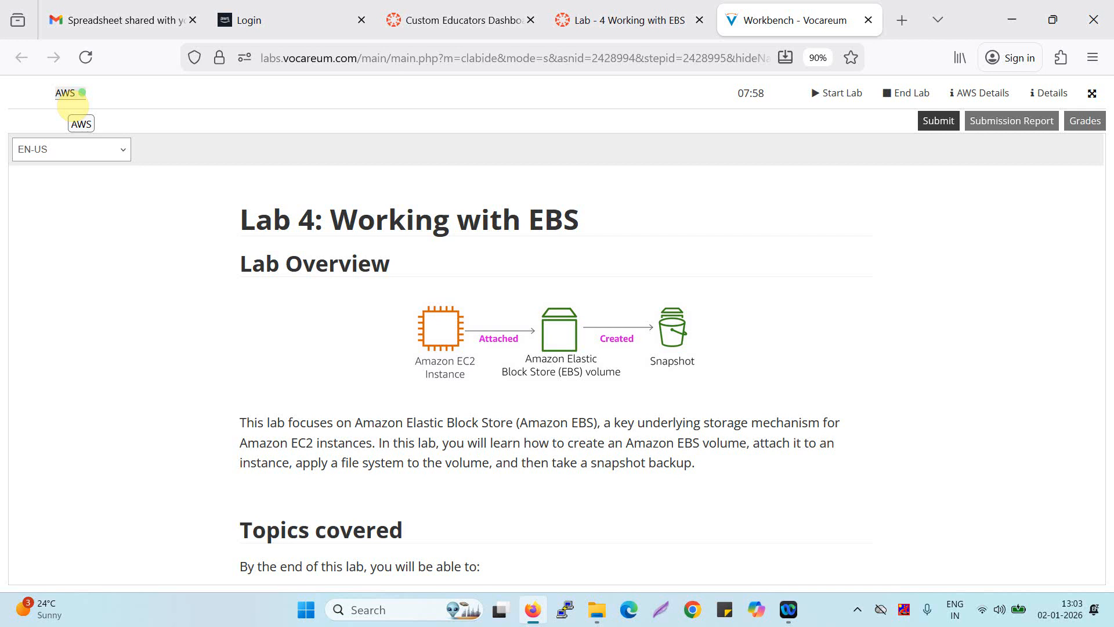
# Open the AWS Management Console from the lab page, search for ec2 and open the EC2 service.
pyautogui.click(75, 93)
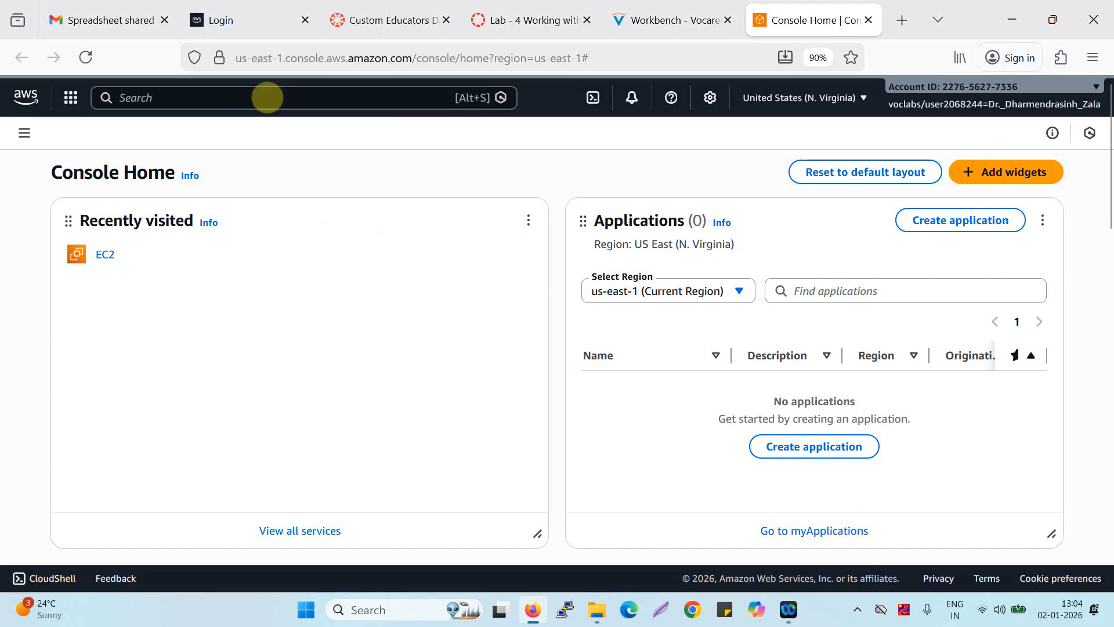
pyautogui.click(268, 97)
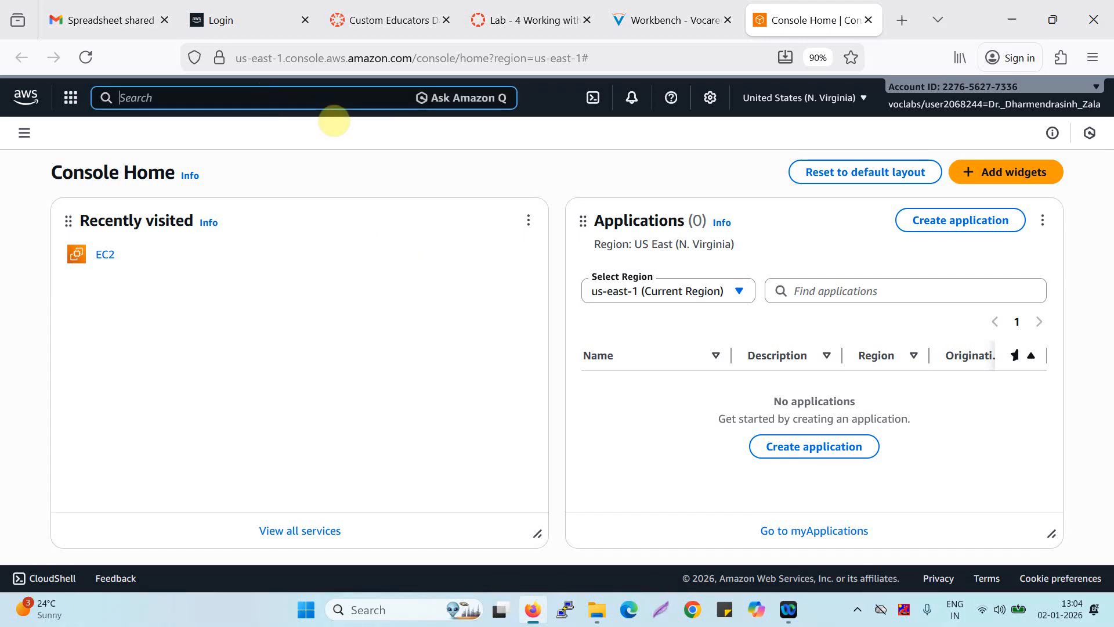
pyautogui.write('ec2')
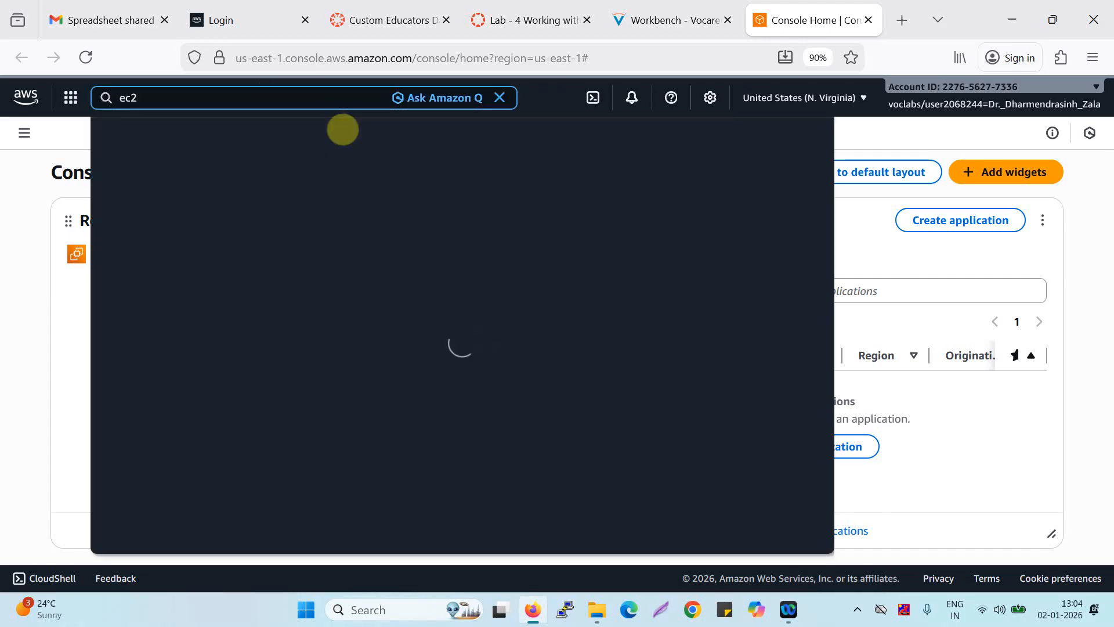
pyautogui.moveTo(361, 187)
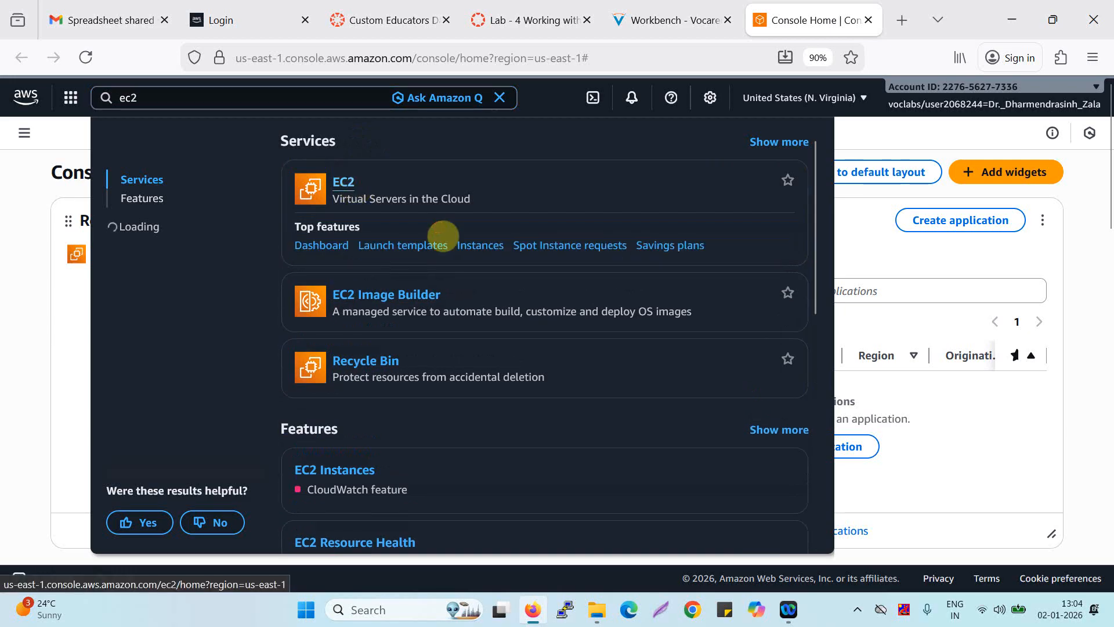
pyautogui.click(443, 235)
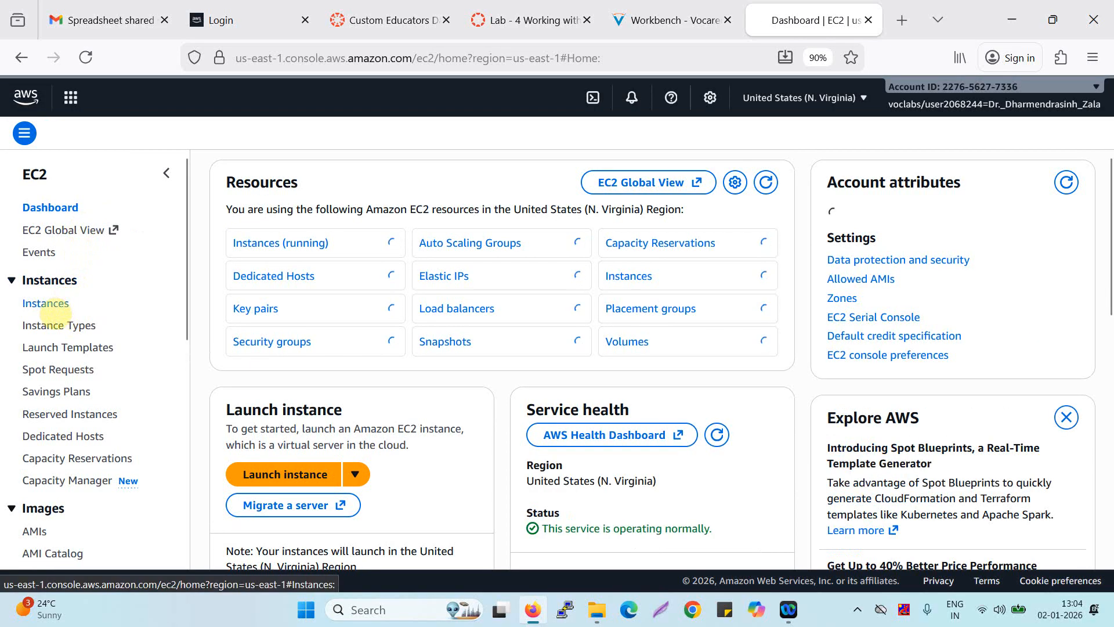
# Open the EC2 instances list and check the Availability Zone of the running Lab instance.
pyautogui.click(55, 308)
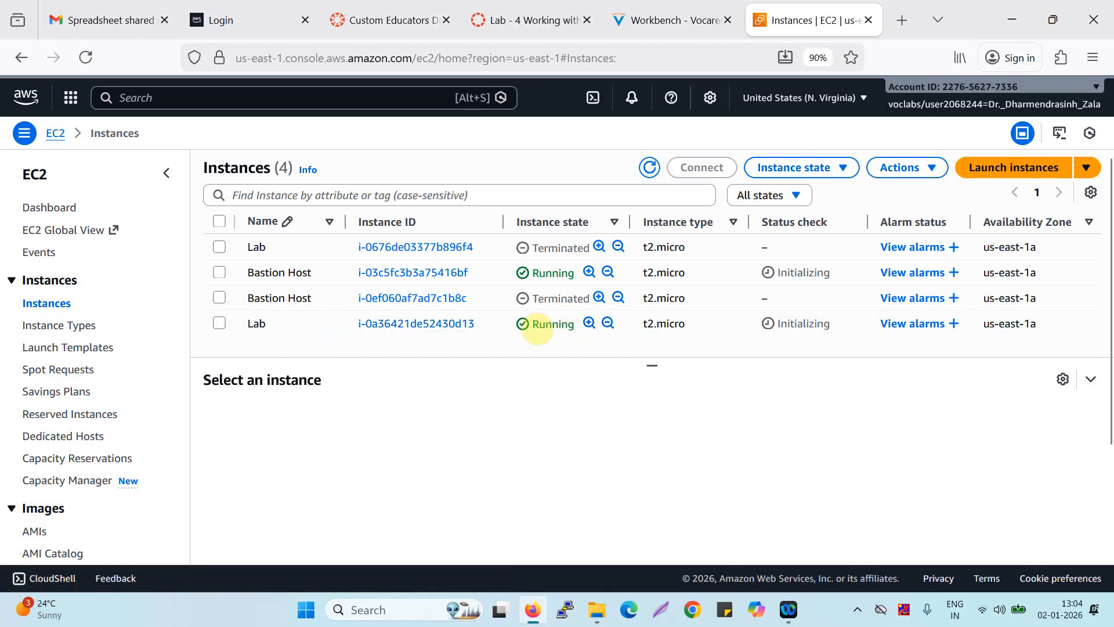
pyautogui.hscroll(5, 583, 337)
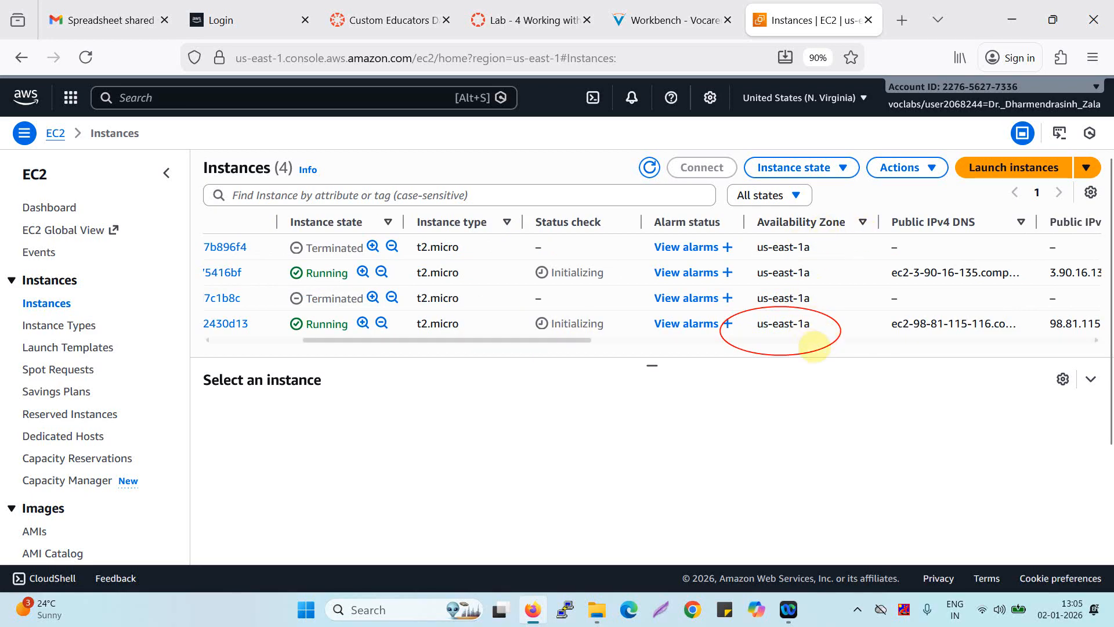
pyautogui.moveTo(812, 326); pyautogui.dragTo(758, 325)
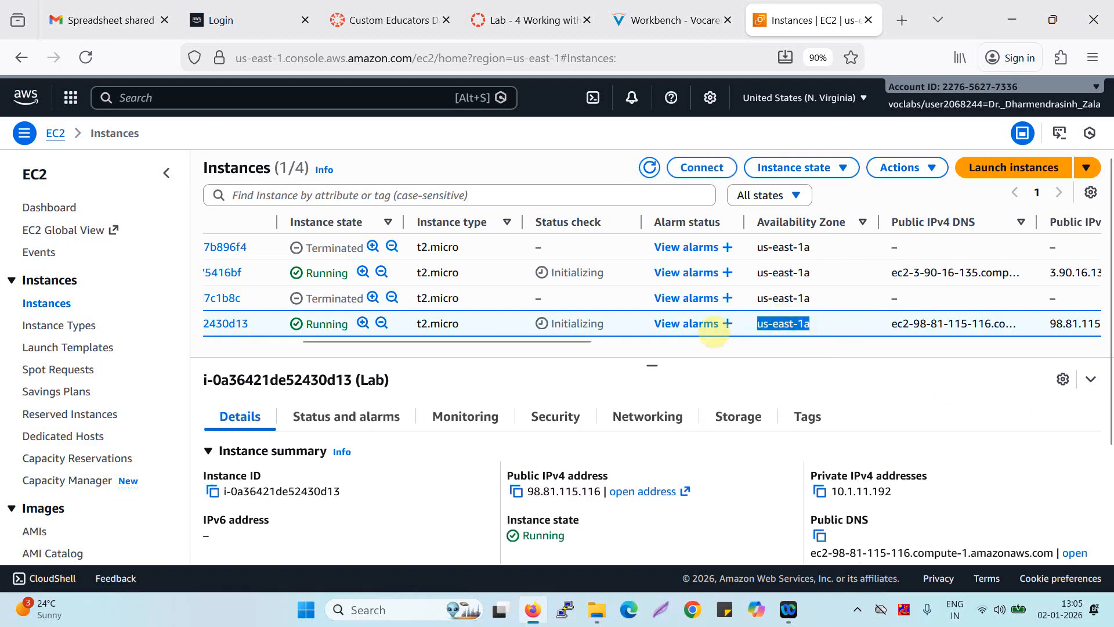
pyautogui.hscroll(-5, 695, 332)
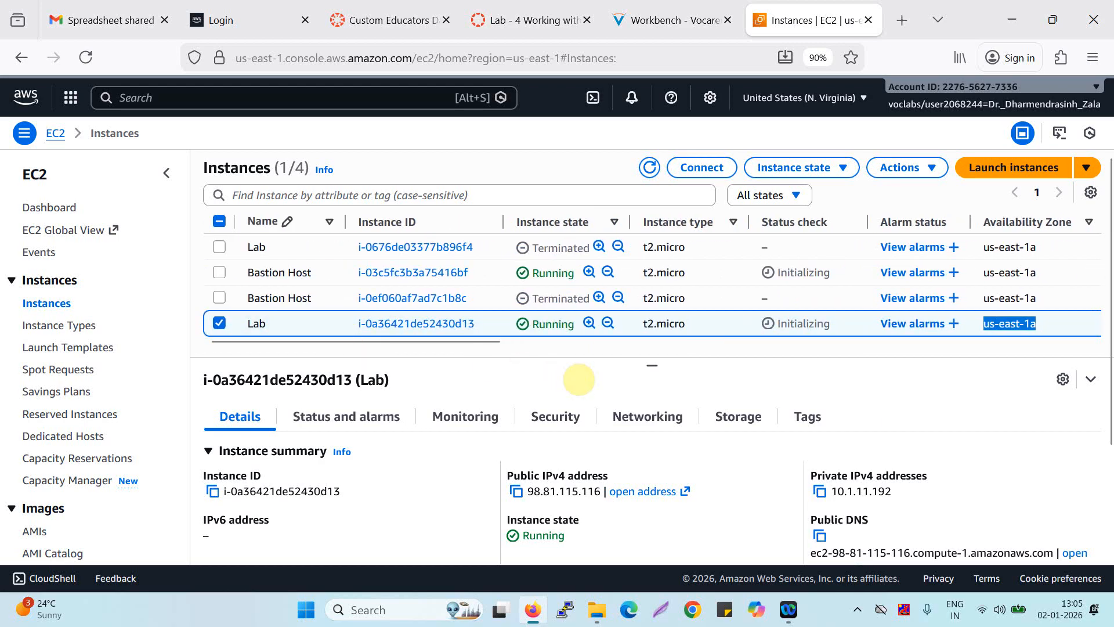
pyautogui.click(727, 462)
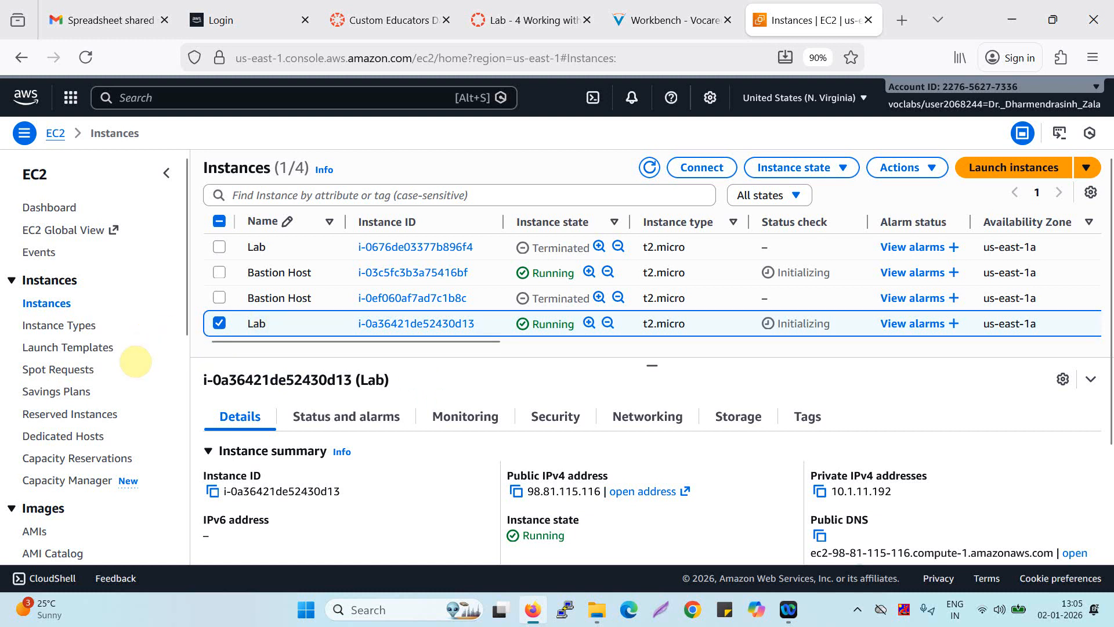
# Go to the Elastic Block Store volumes and start creating a new volume.
pyautogui.scroll(-5, 136, 362)
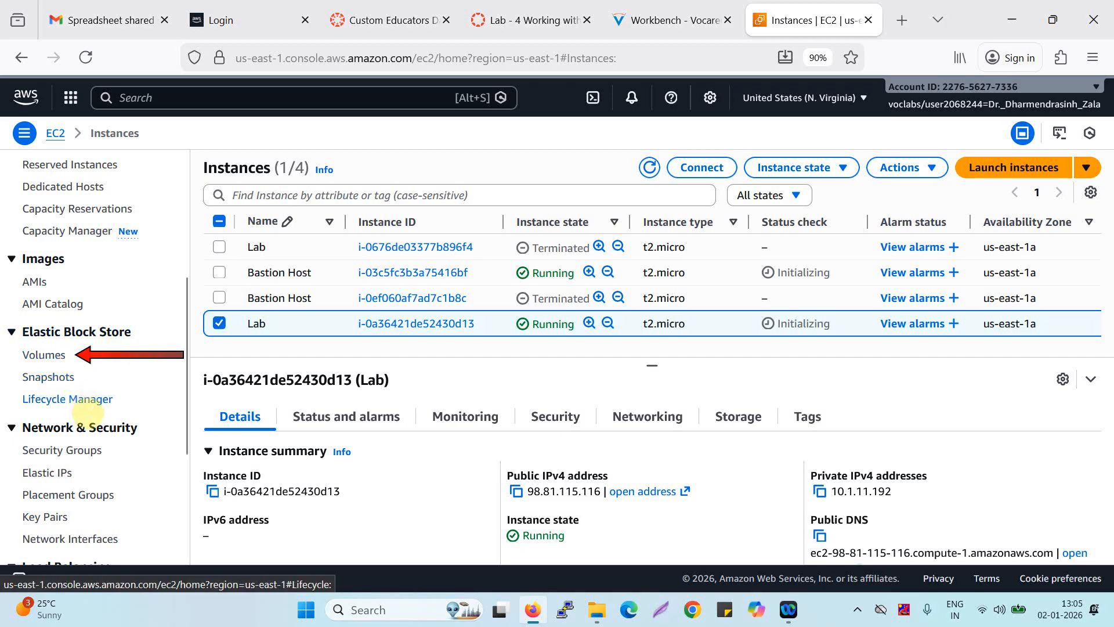
pyautogui.click(41, 355)
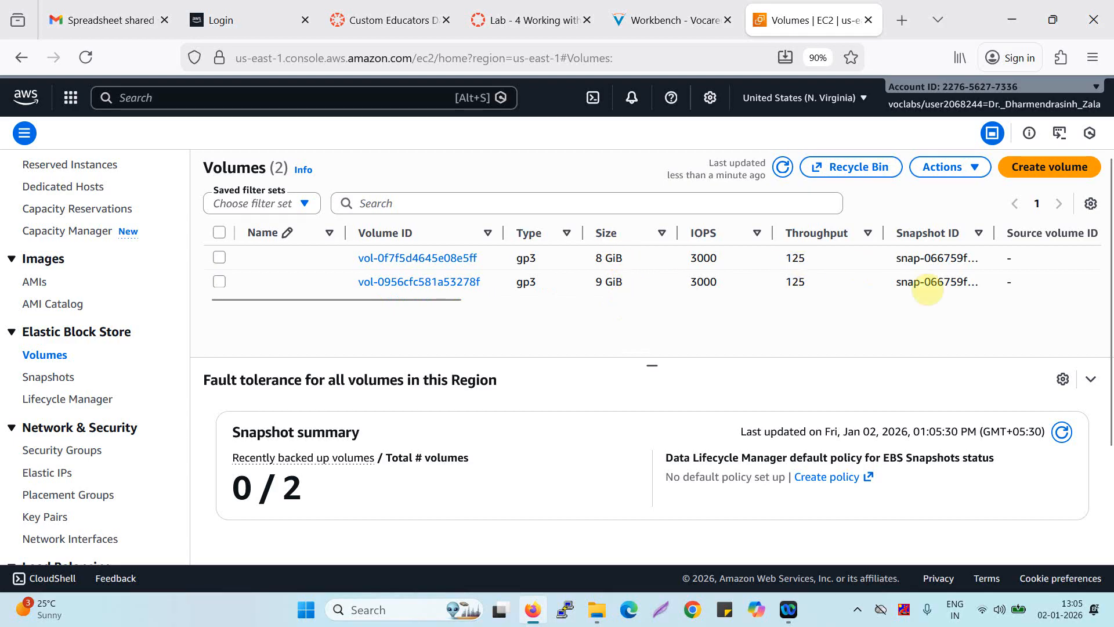
pyautogui.click(1048, 177)
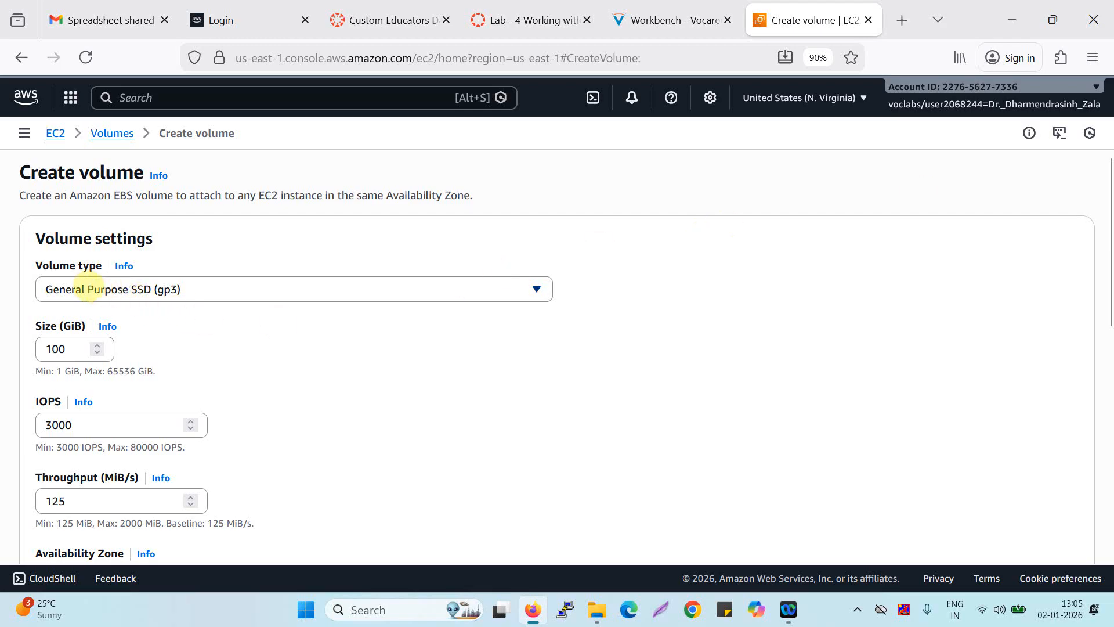
# Set the new volume's type to General Purpose SSD (gp2) and its size to 1 GiB.
pyautogui.click(540, 290)
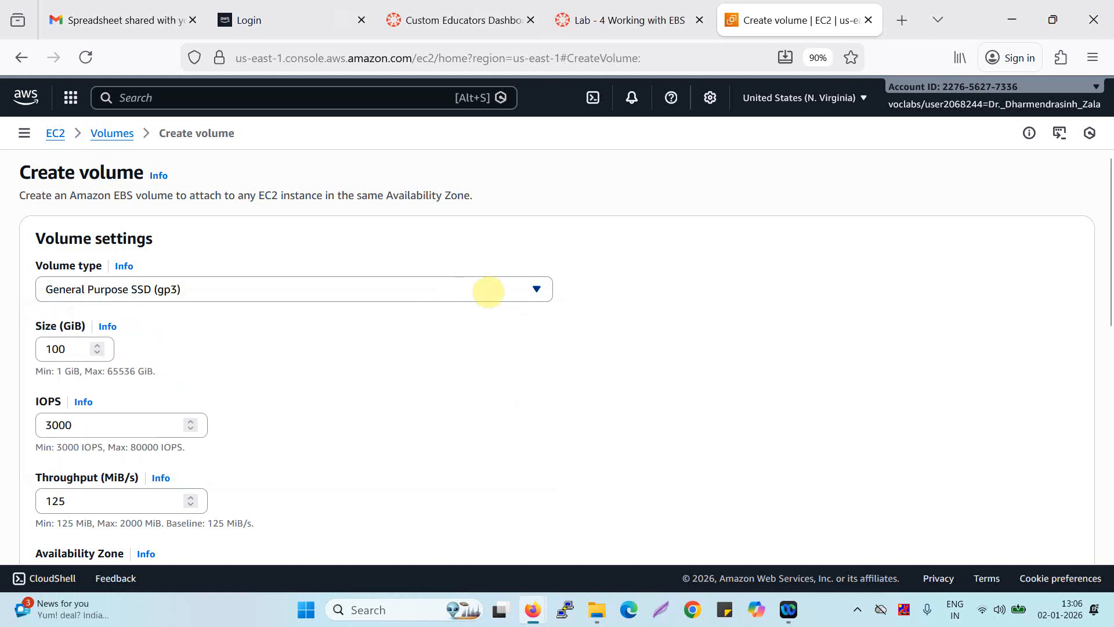
pyautogui.click(513, 290)
pyautogui.click(397, 351)
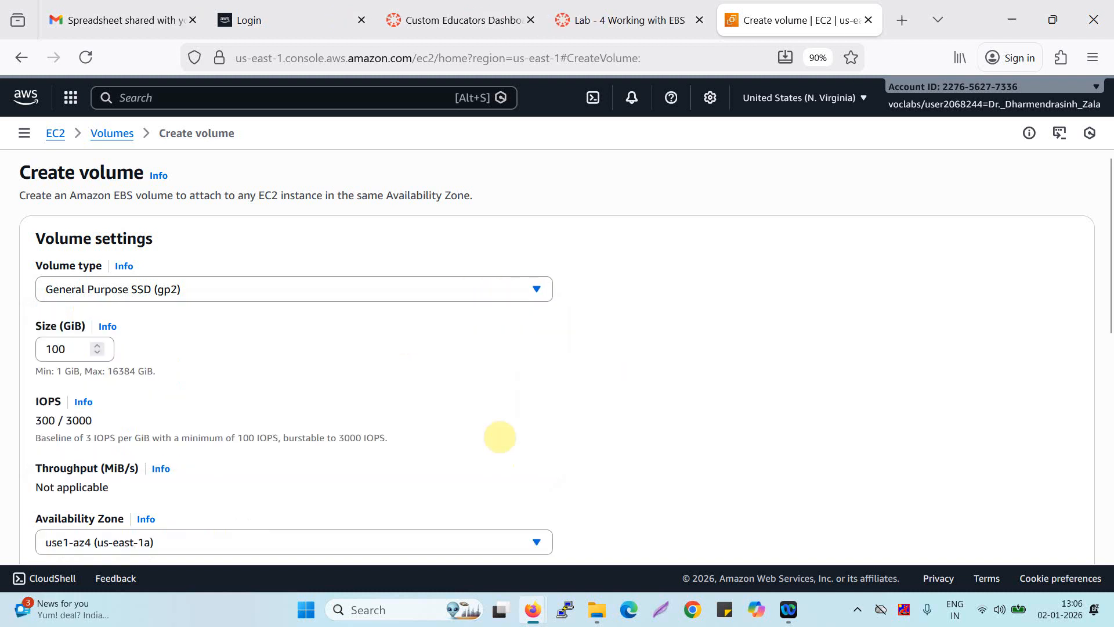
pyautogui.click(93, 348)
pyautogui.hotkey('ctrl', 'a')
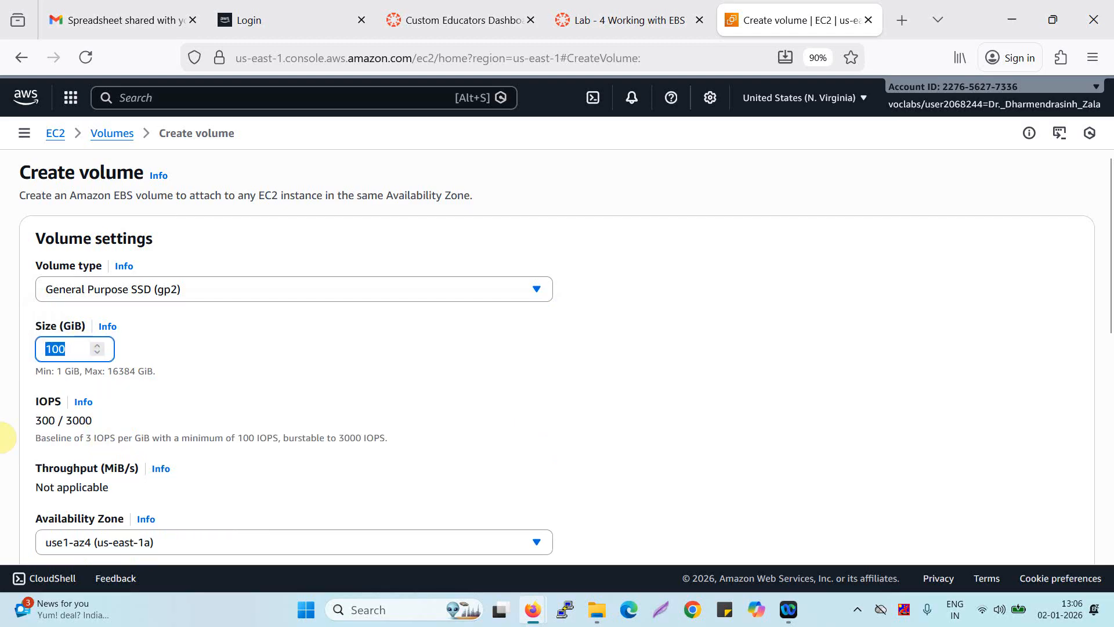
pyautogui.write('1')
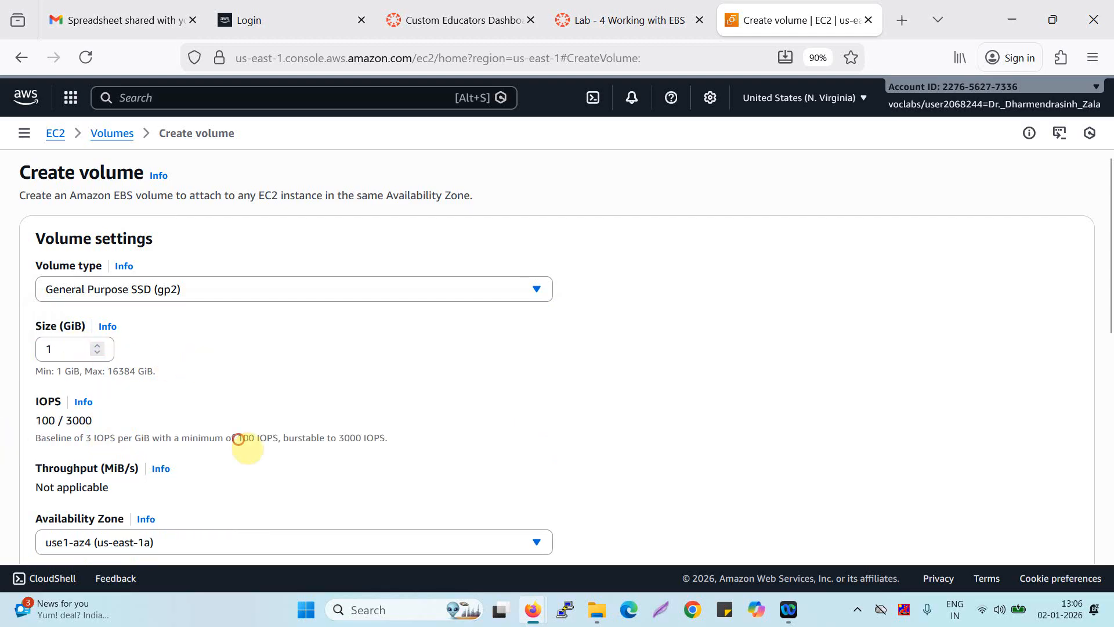
pyautogui.scroll(-3, 238, 441)
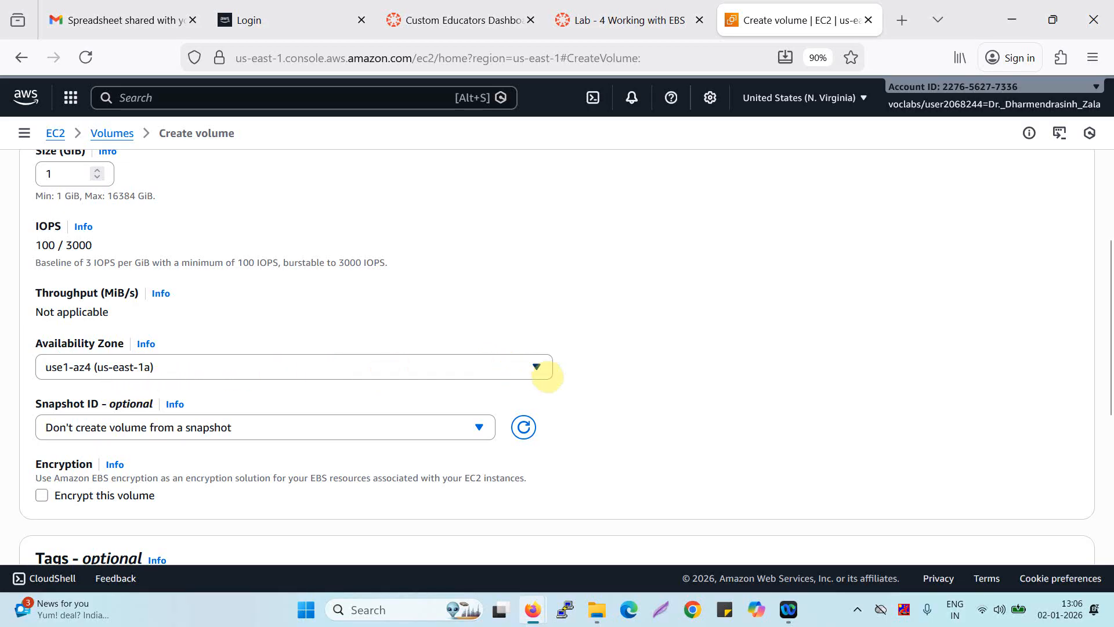
# Keep the new volume in Availability Zone us-east-1a, tag it with key Name and value My Volume, and create it.
pyautogui.click(524, 370)
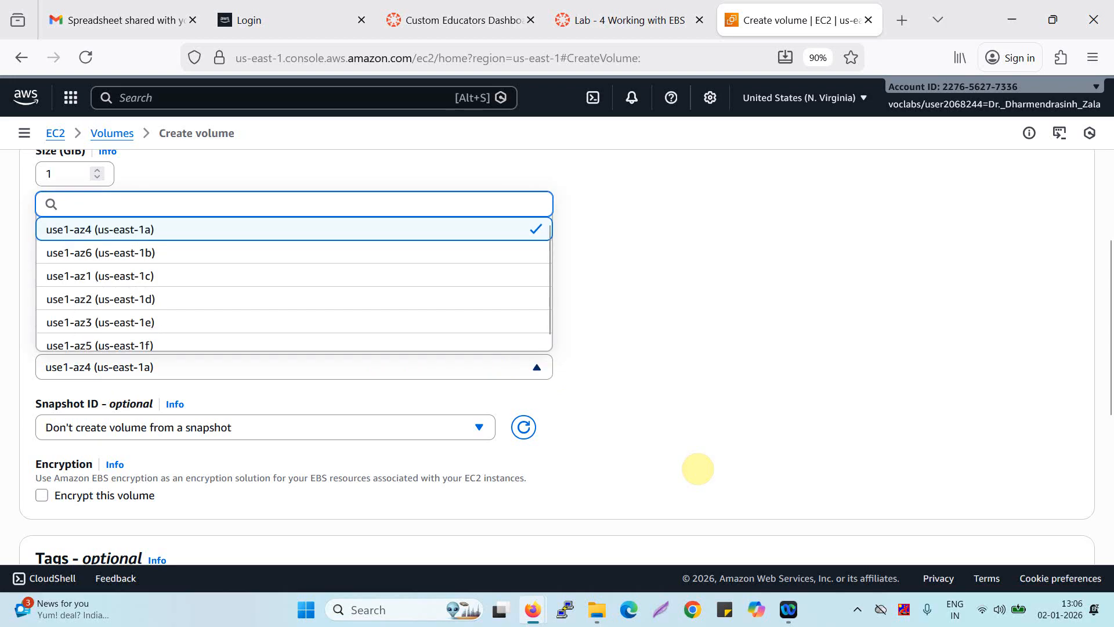
pyautogui.scroll(-3, 294, 391)
pyautogui.click(74, 441)
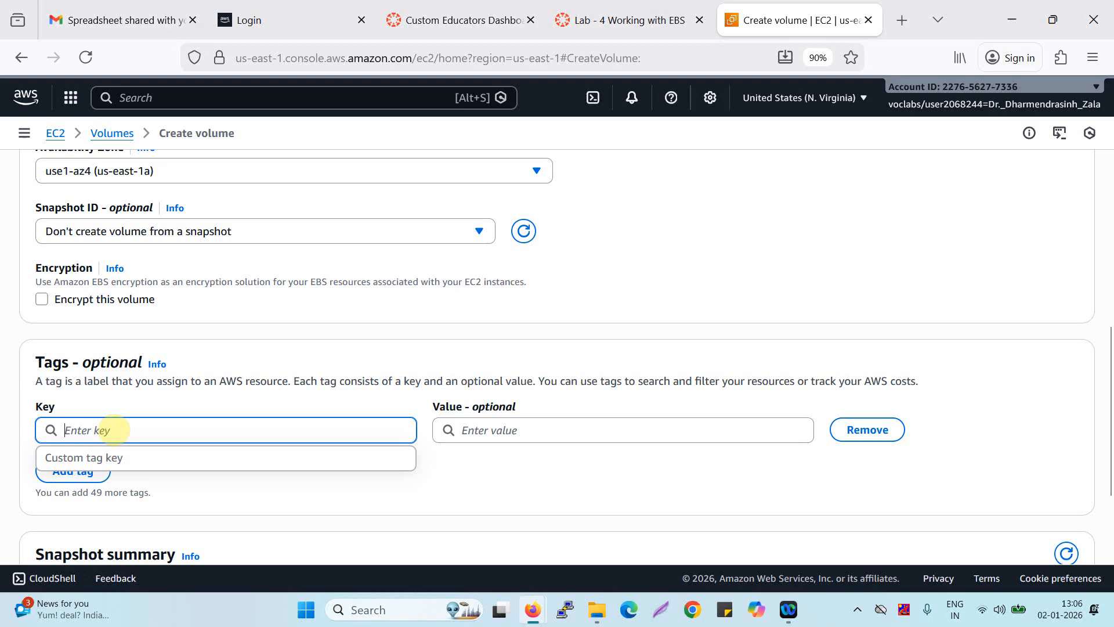
pyautogui.write('Name')
pyautogui.press('Tab')
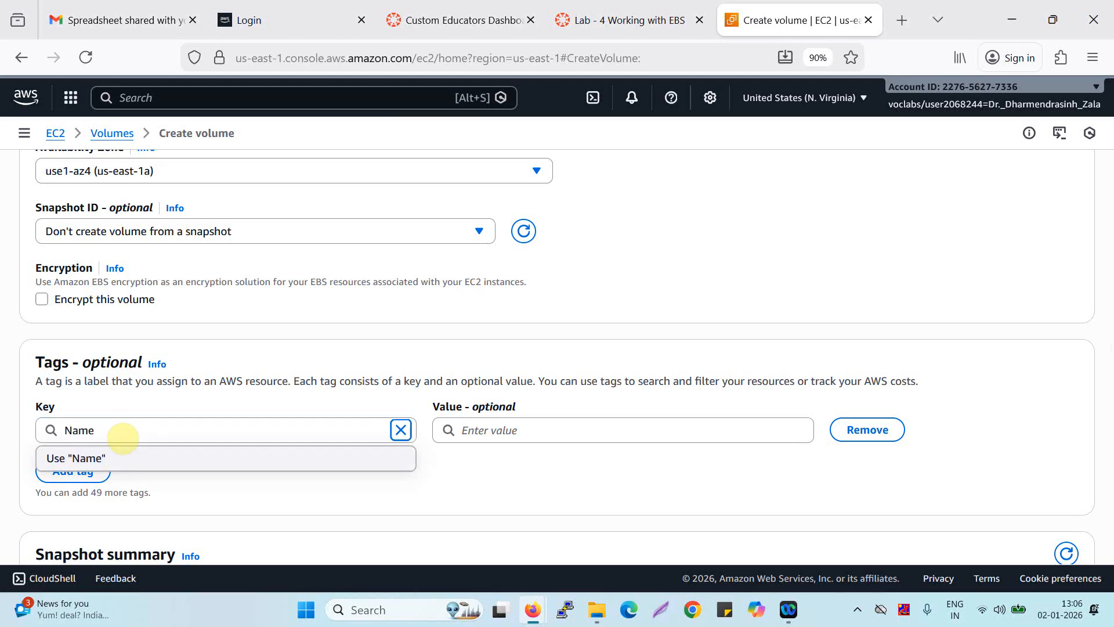
pyautogui.click(491, 421)
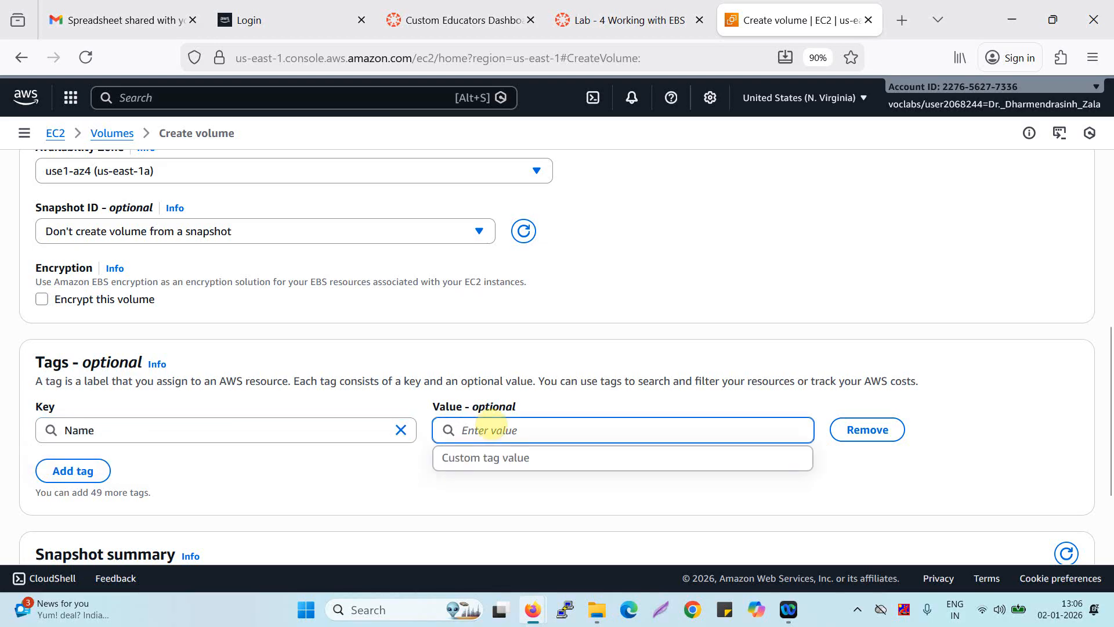
pyautogui.write('My Volume')
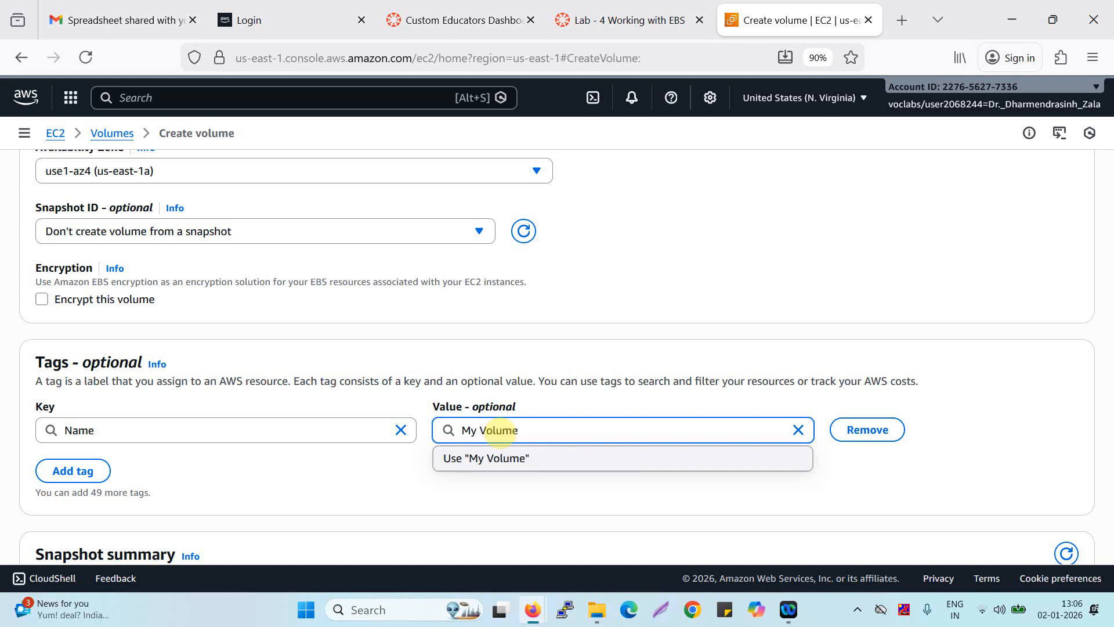
pyautogui.click(624, 510)
pyautogui.scroll(-3, 1039, 523)
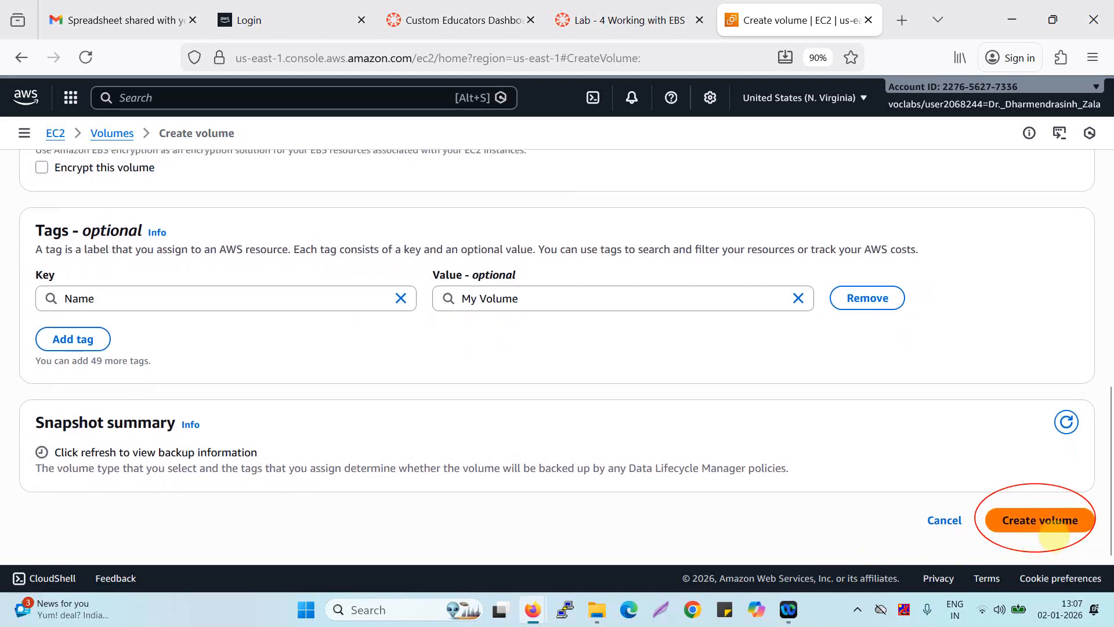
pyautogui.click(1044, 524)
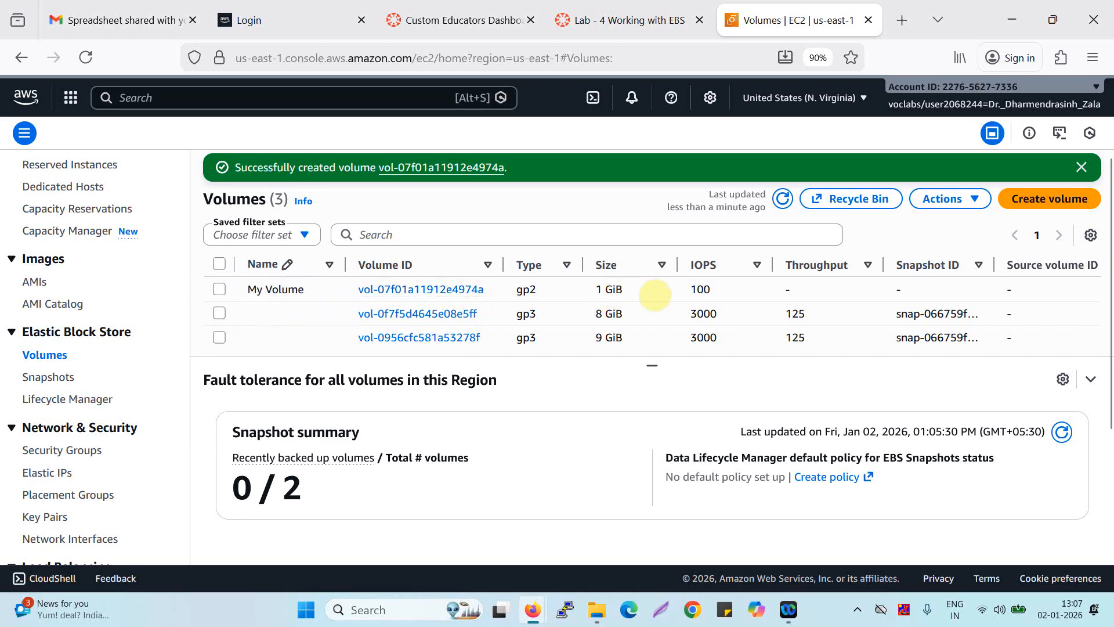
# Check the Availability Zone and volume state of My Volume in the volumes list.
pyautogui.hscroll(5, 656, 298)
pyautogui.hscroll(6, 657, 298)
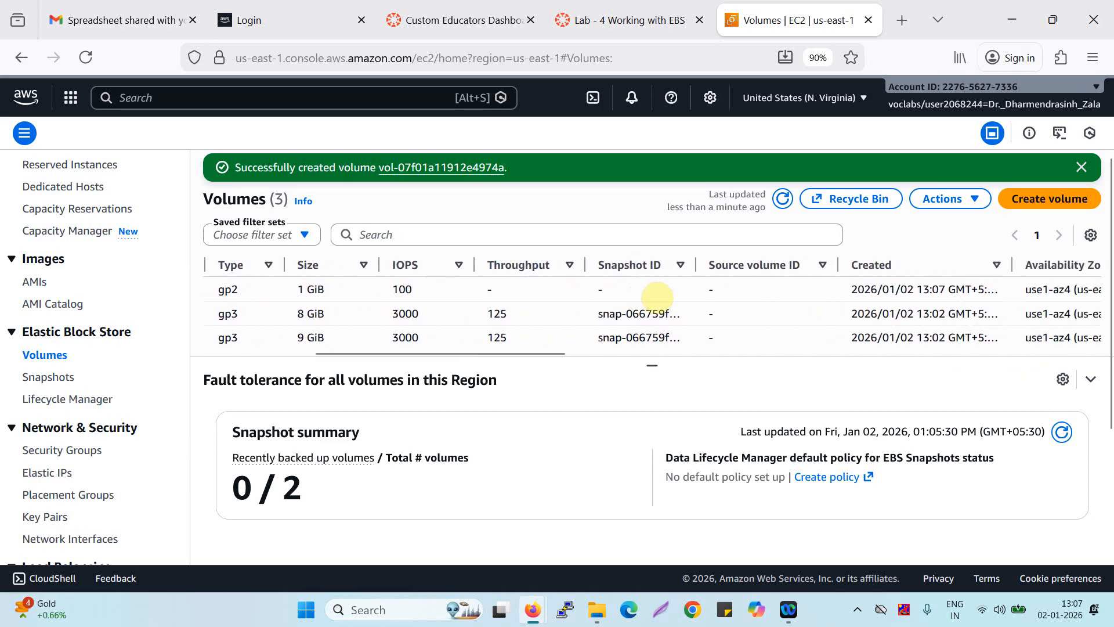
pyautogui.hscroll(3, 655, 294)
pyautogui.hscroll(2, 646, 288)
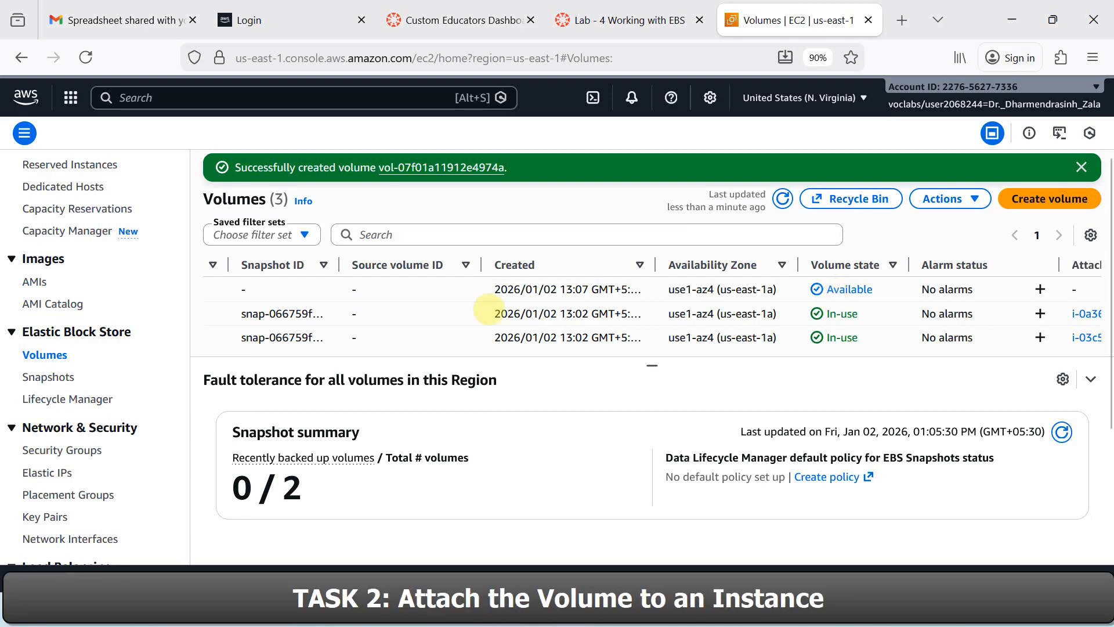
pyautogui.hscroll(-10, 501, 318)
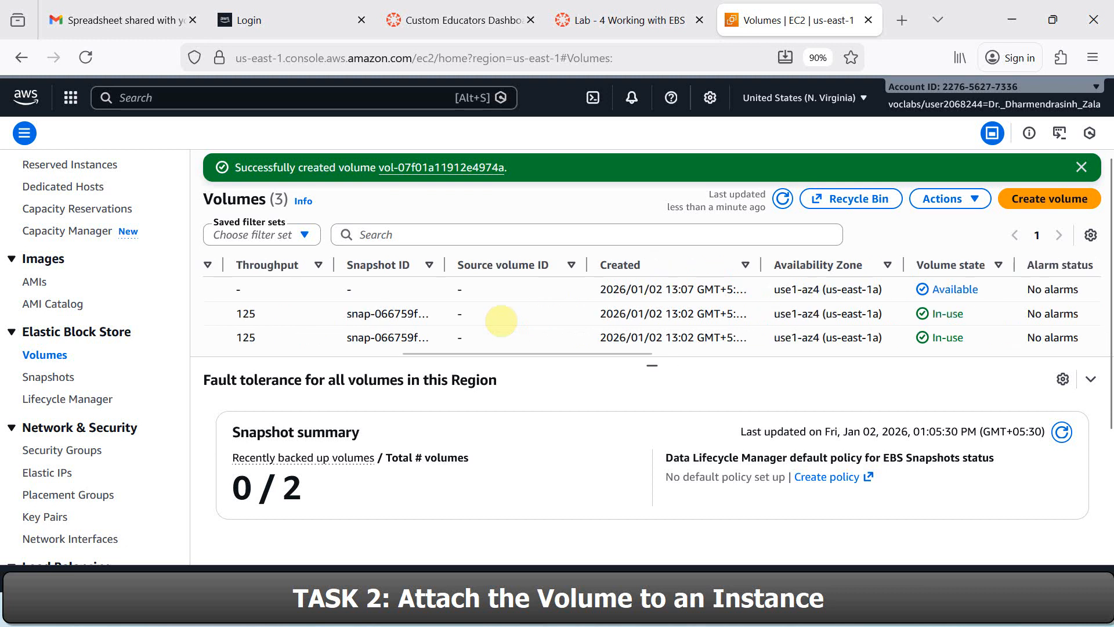
pyautogui.hscroll(-5, 499, 317)
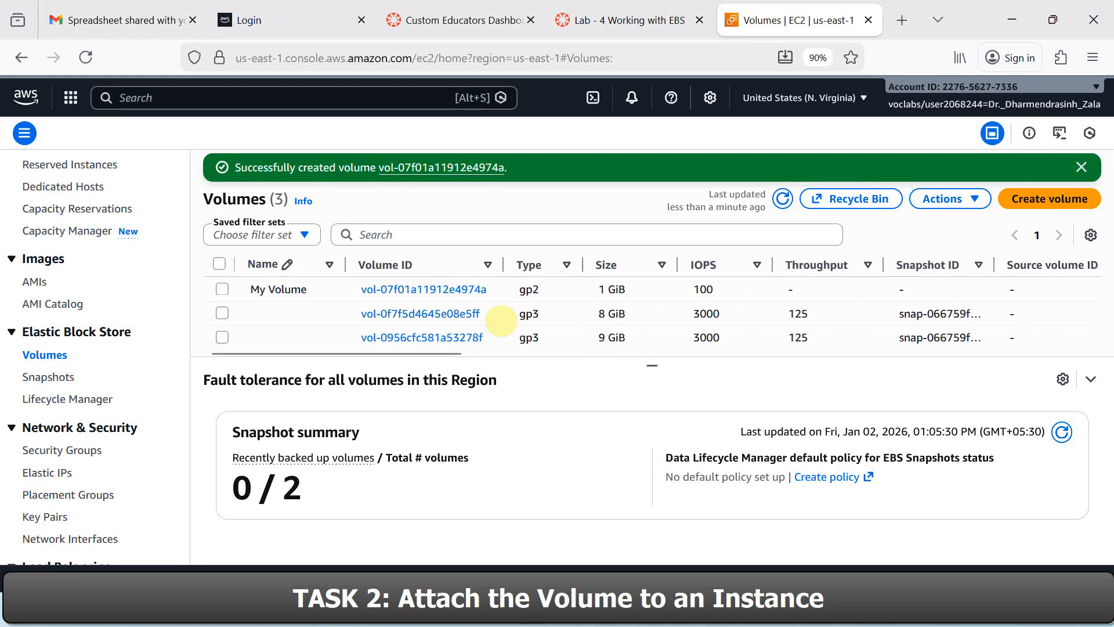
# Start attaching My Volume and choose the running Lab instance as its target.
pyautogui.click(219, 289)
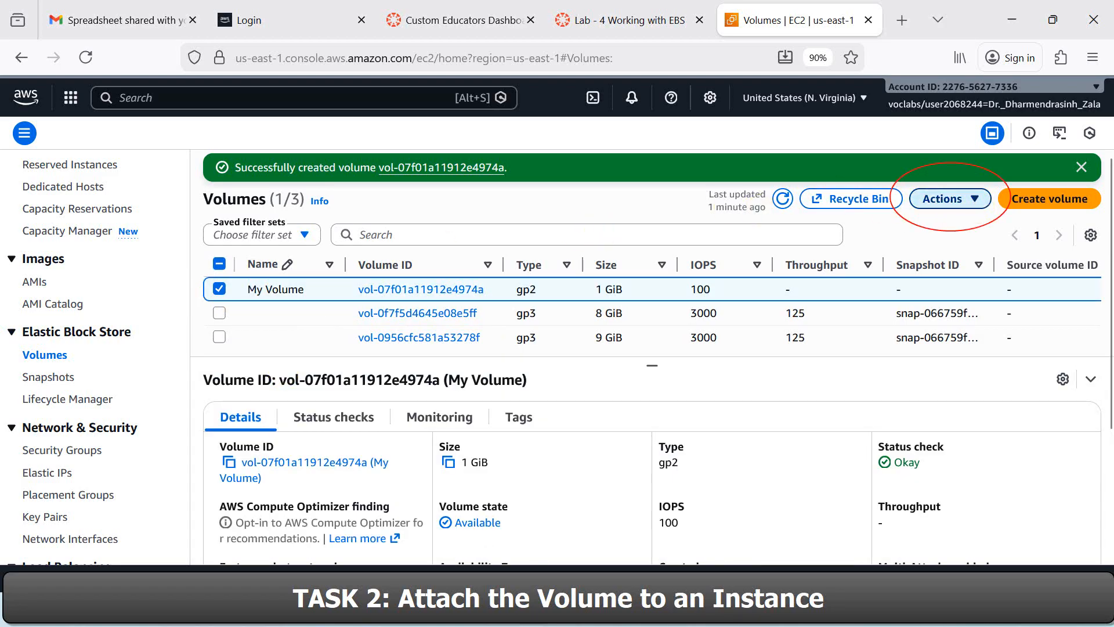
pyautogui.click(949, 198)
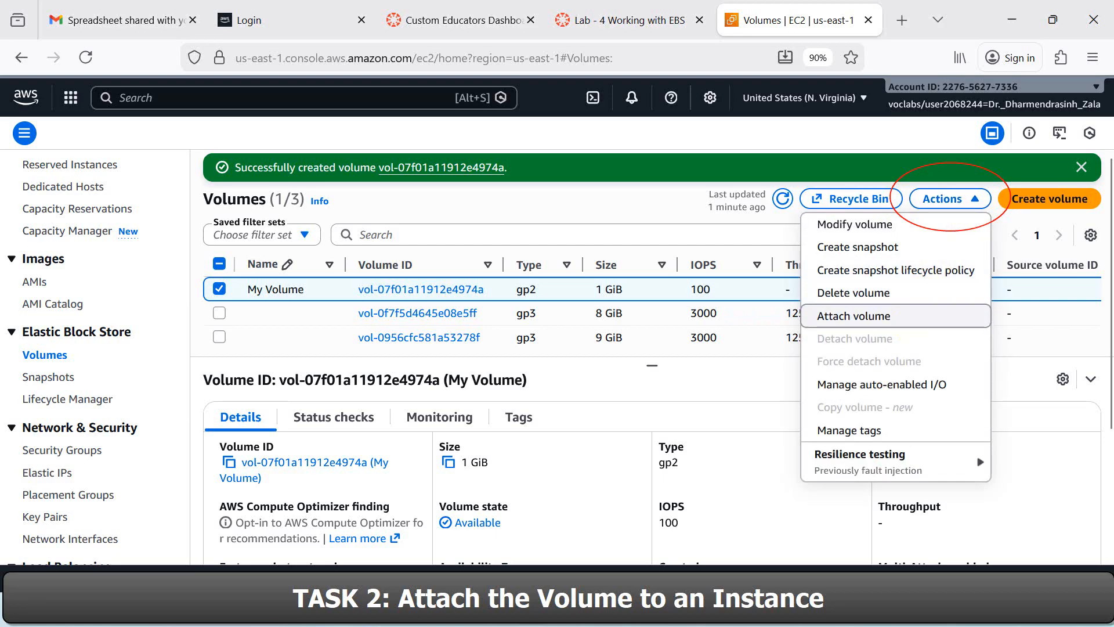
pyautogui.click(907, 318)
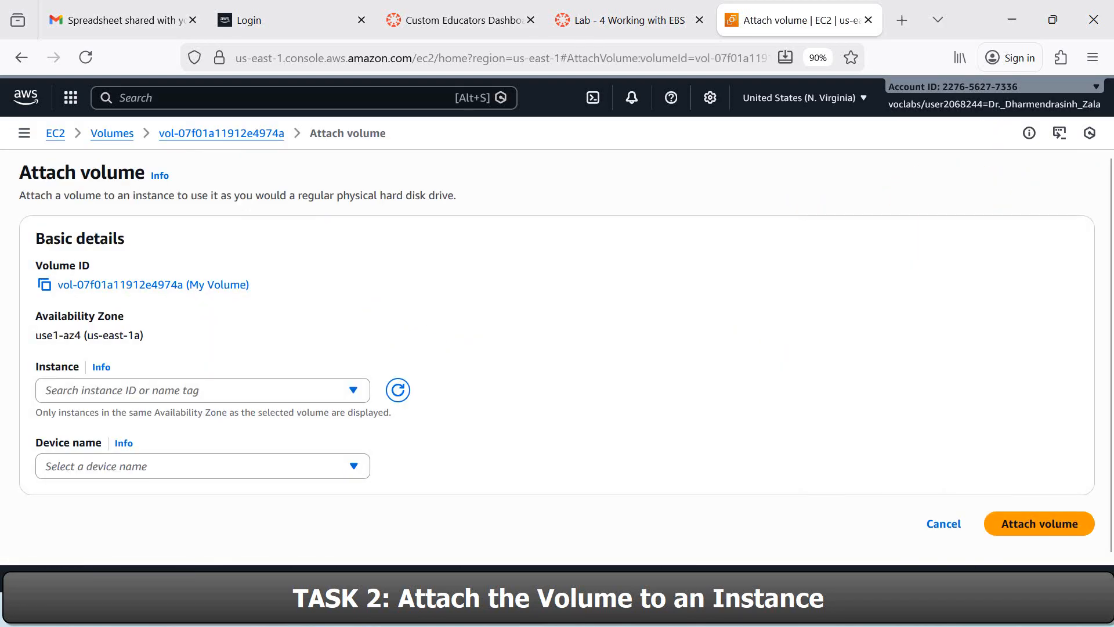
pyautogui.click(354, 390)
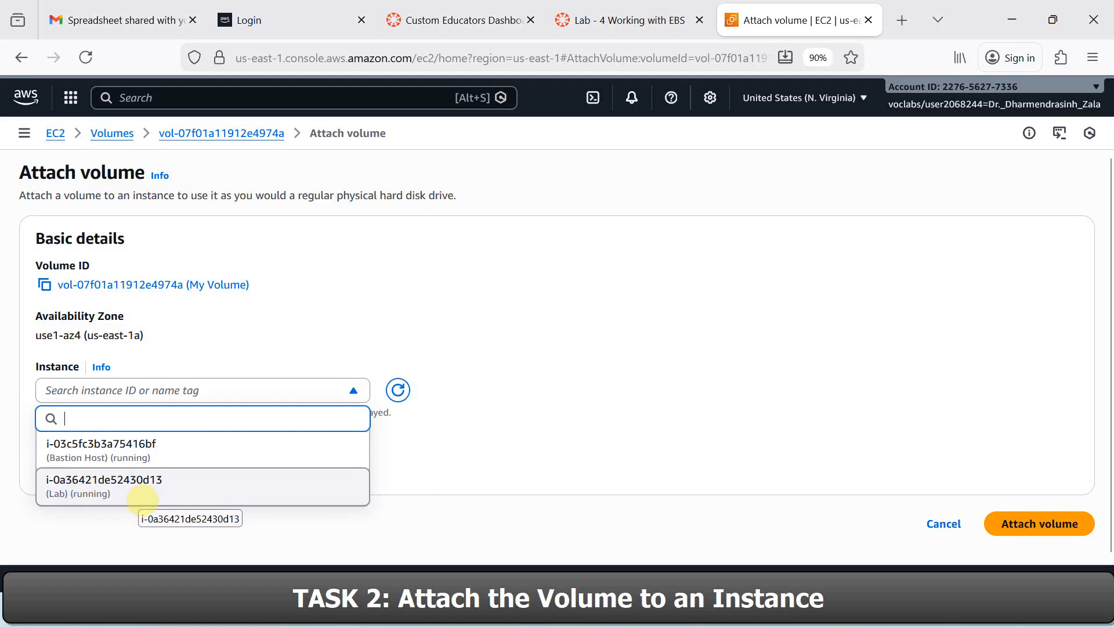
pyautogui.click(142, 494)
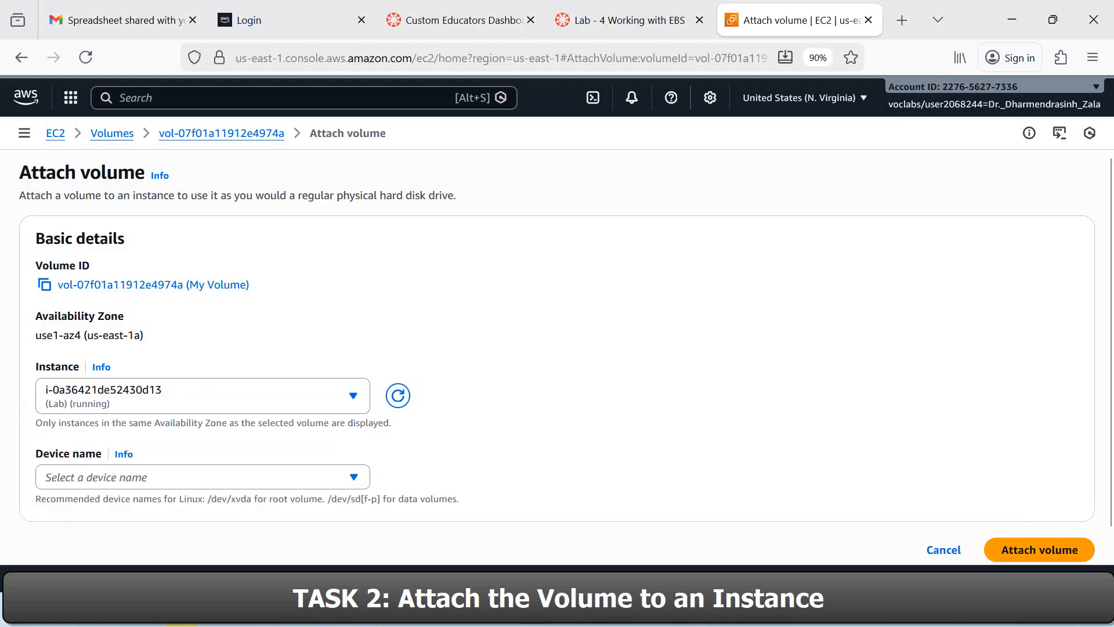
# Set the device name to /dev/sdf and attach the volume.
pyautogui.scroll(-1, 314, 532)
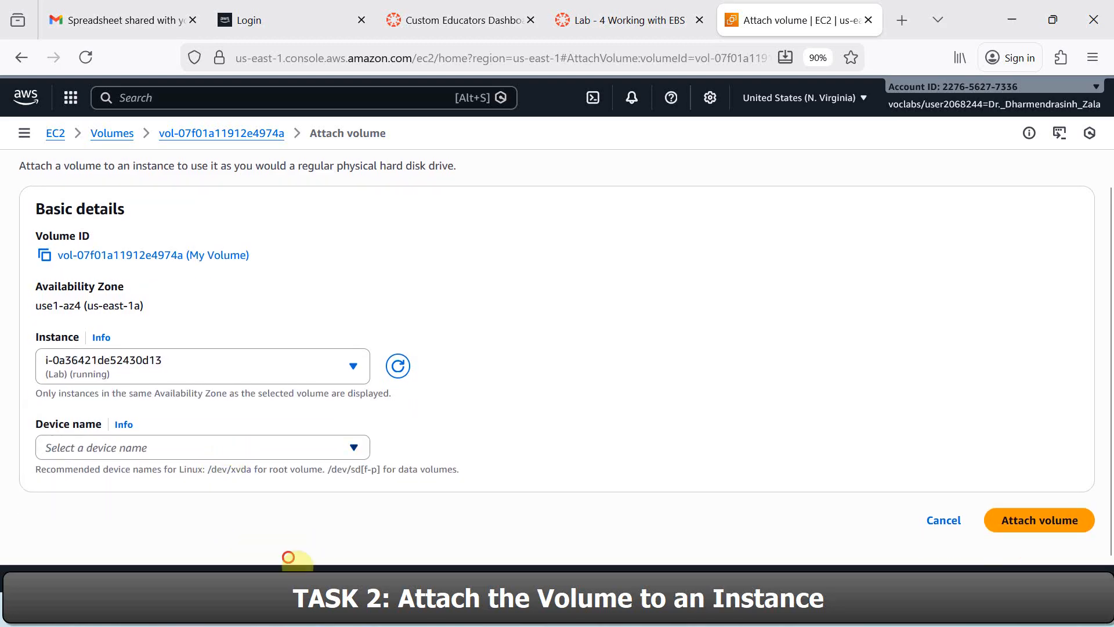
pyautogui.click(232, 447)
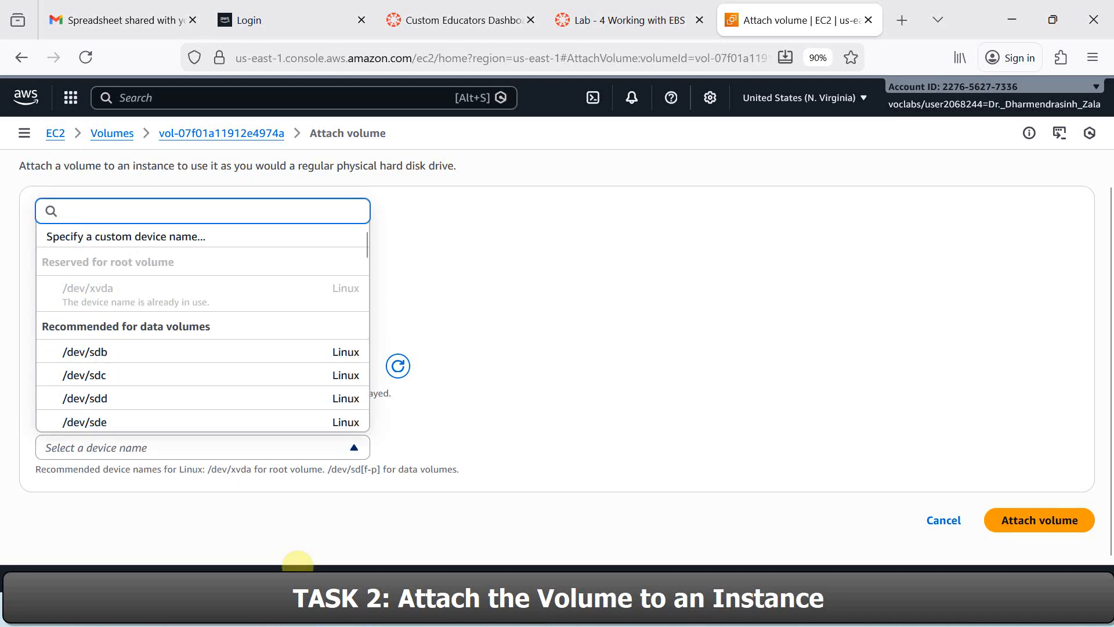
pyautogui.write('/dev/')
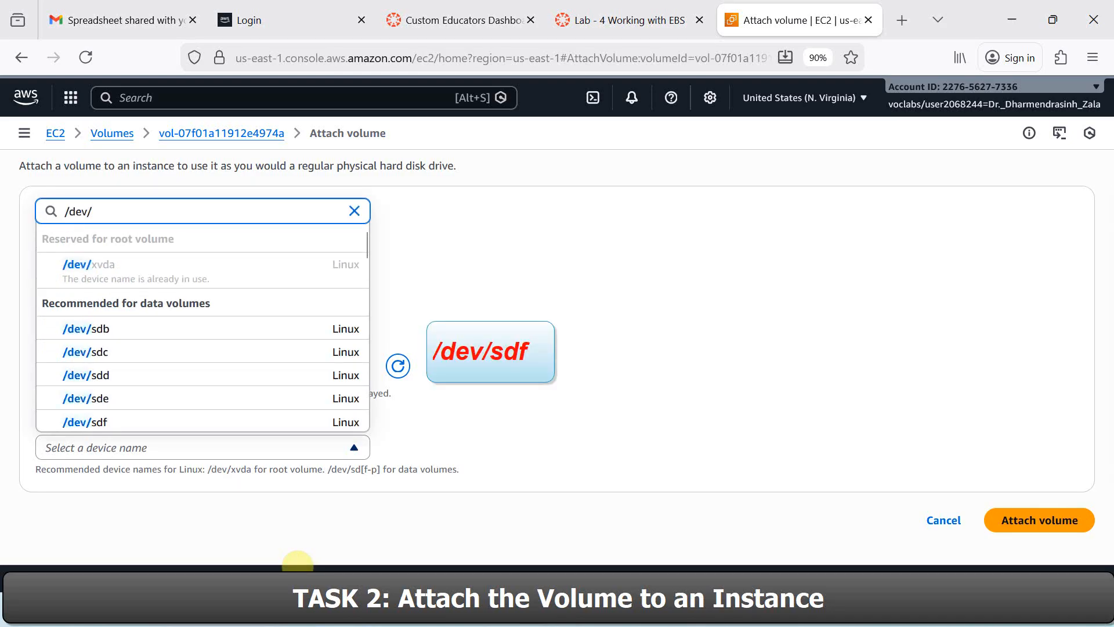
pyautogui.write('sdf')
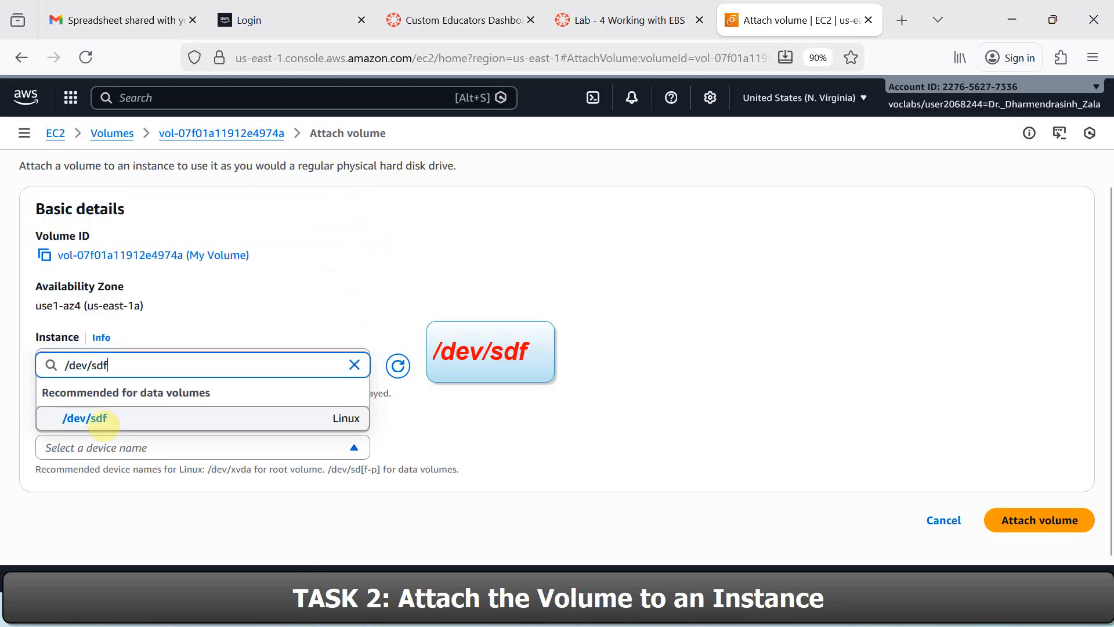
pyautogui.click(104, 419)
pyautogui.scroll(-2, 580, 424)
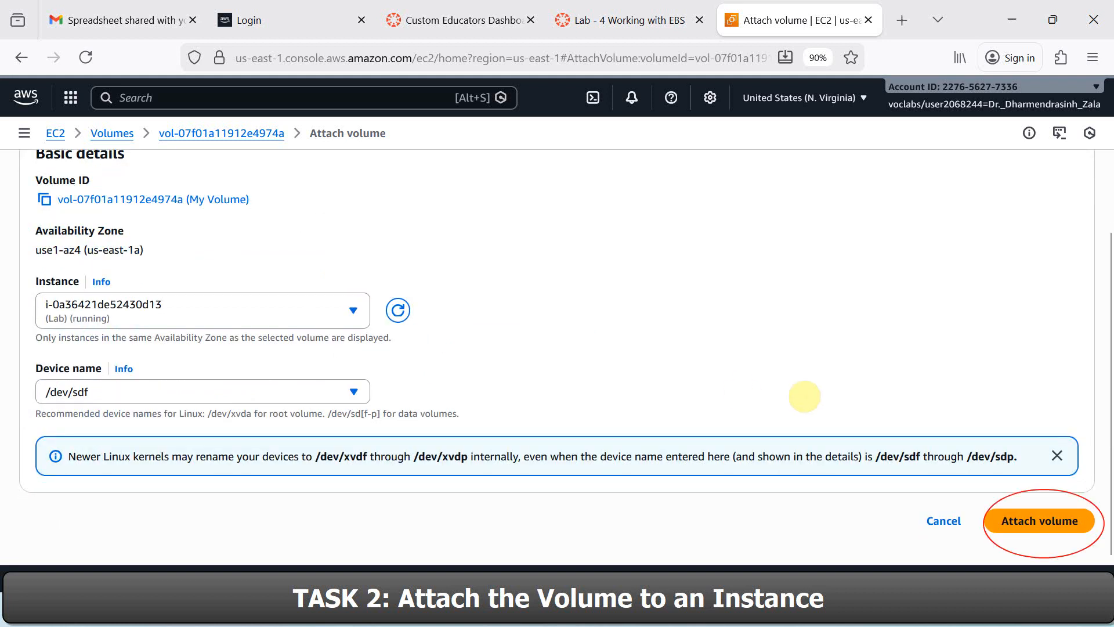
pyautogui.click(1045, 521)
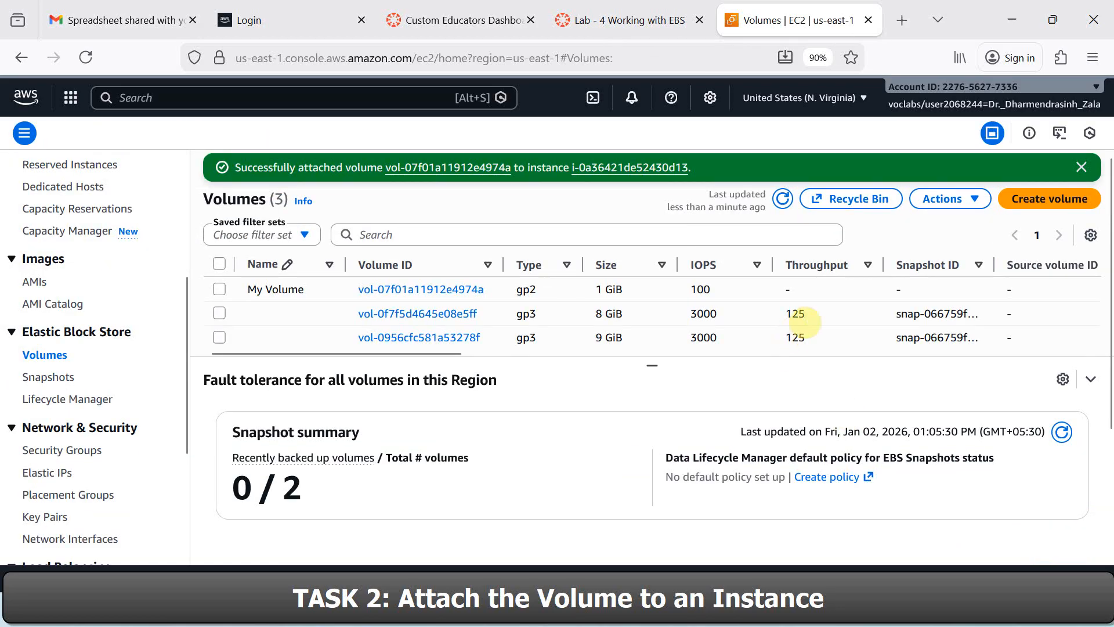
# Check the volume state of My Volume in the list following the attachment.
pyautogui.hscroll(3, 816, 310)
pyautogui.hscroll(6, 816, 311)
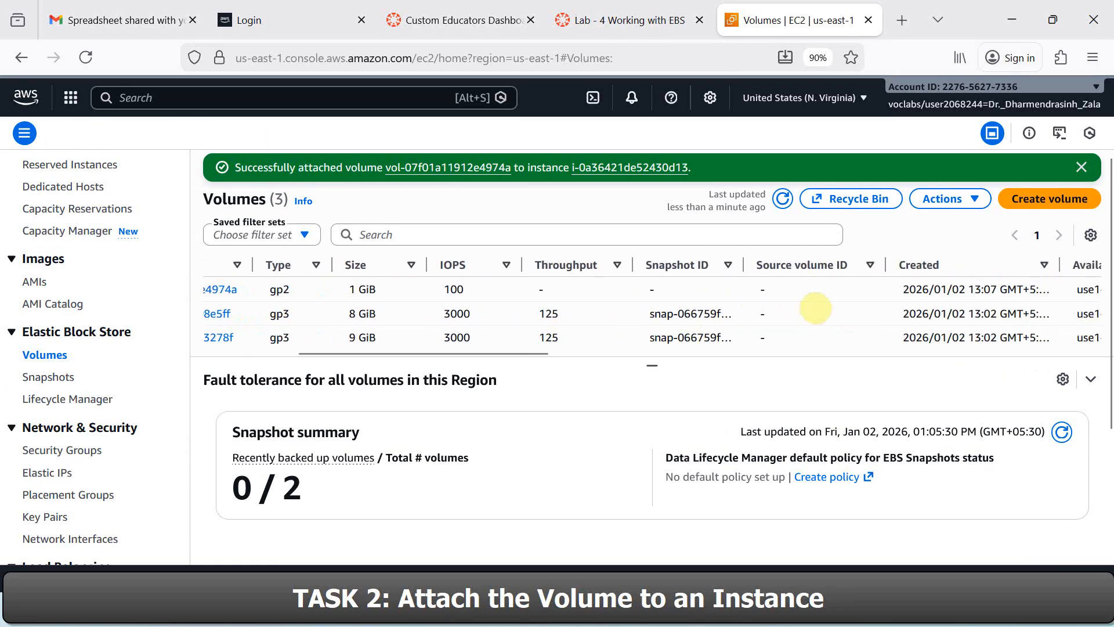
pyautogui.hscroll(1, 815, 310)
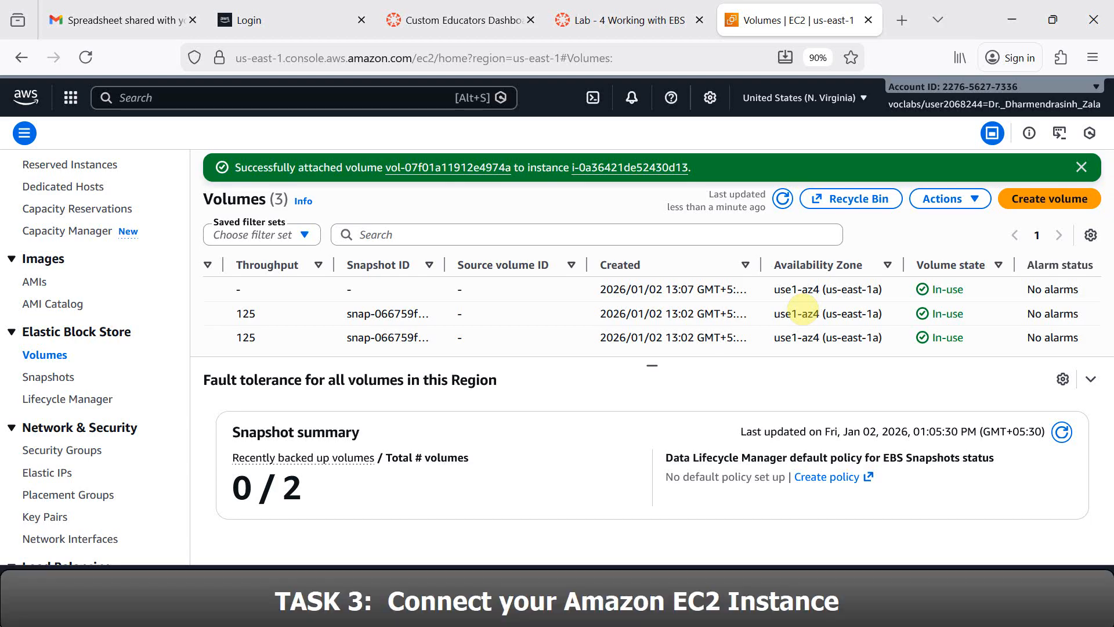
pyautogui.hscroll(-10, 361, 318)
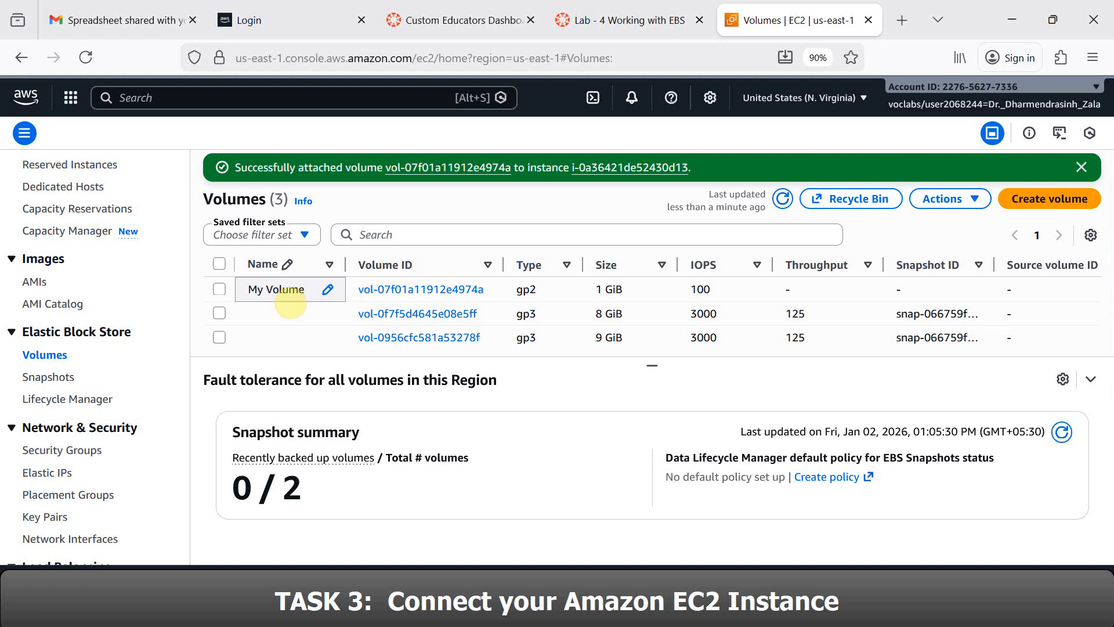
# Open the EC2 instances list and connect to the running Lab instance through EC2 Instance Connect using its public IP.
pyautogui.scroll(5, 81, 323)
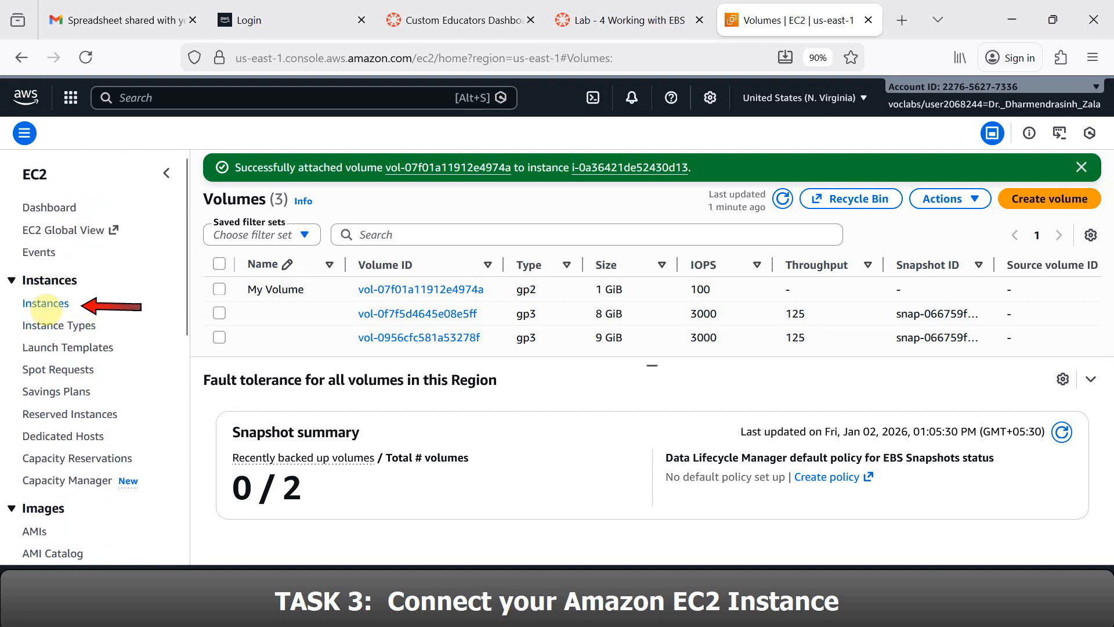
pyautogui.click(51, 376)
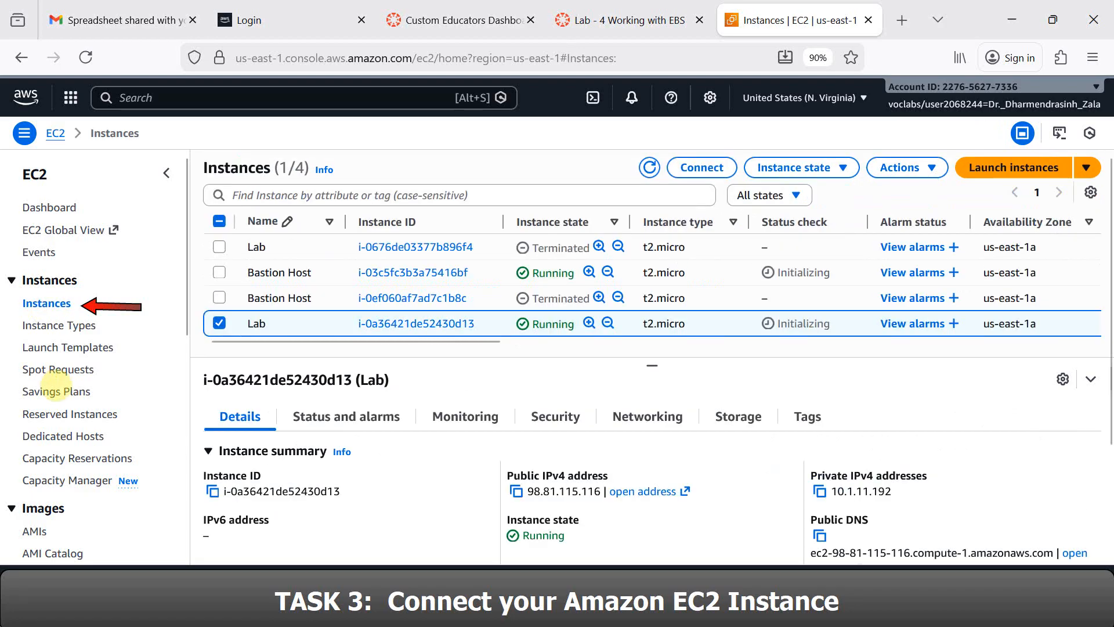
pyautogui.click(220, 324)
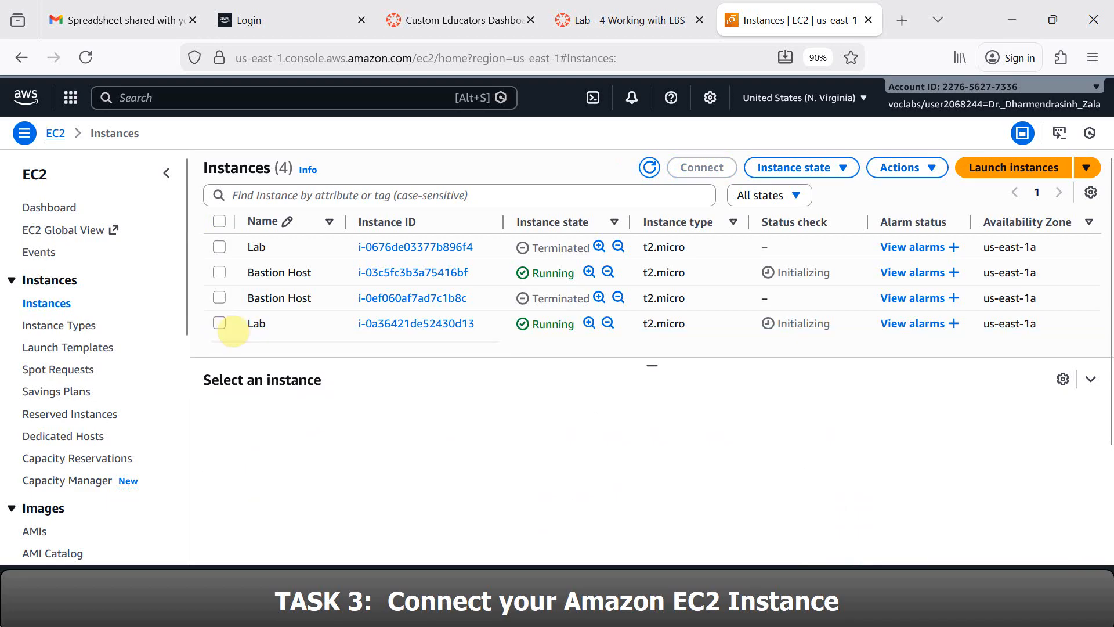
pyautogui.click(220, 323)
pyautogui.click(717, 172)
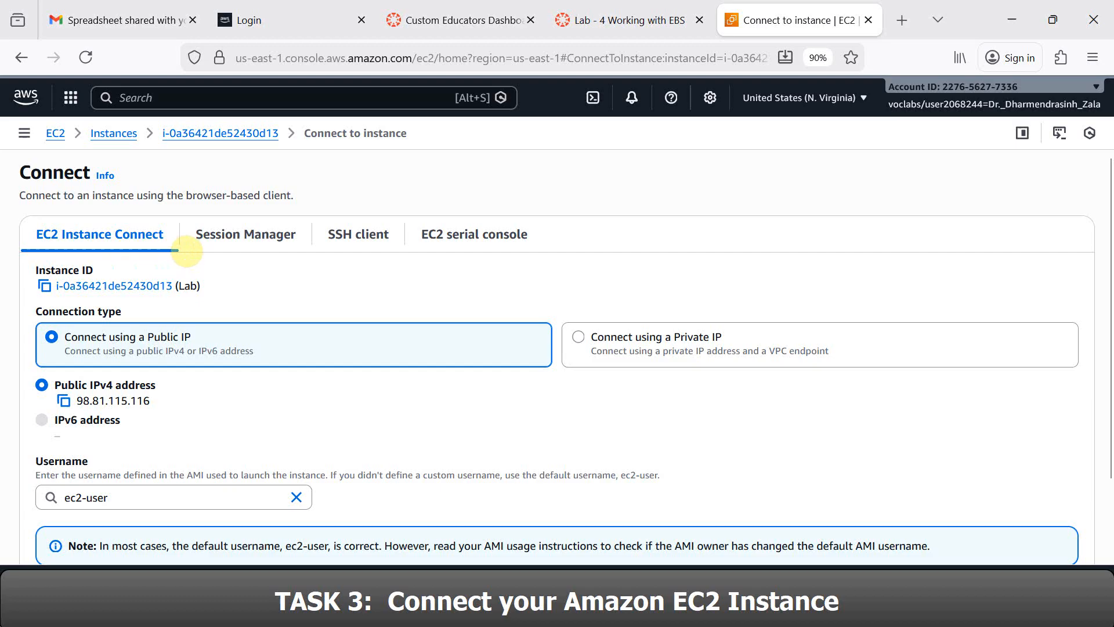
pyautogui.scroll(-2, 231, 276)
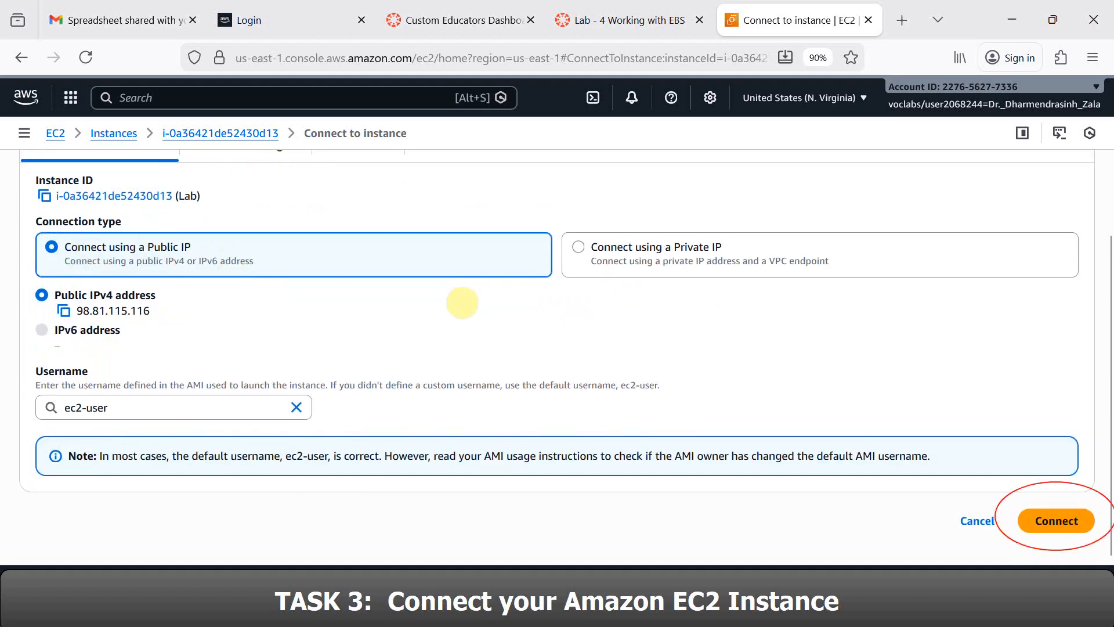
pyautogui.click(1064, 525)
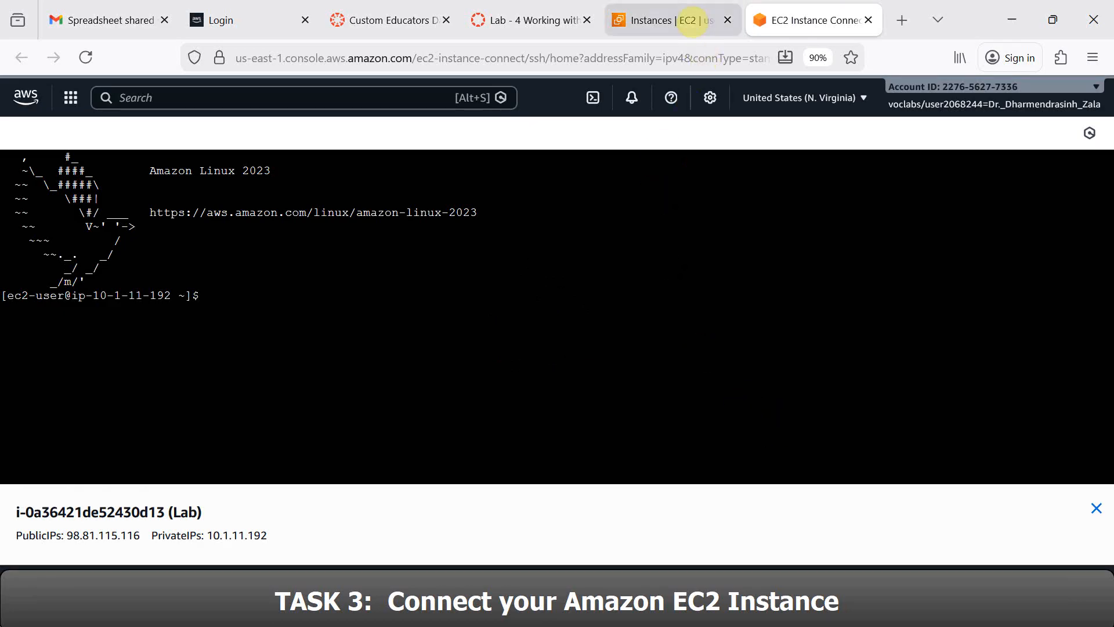
pyautogui.click(673, 20)
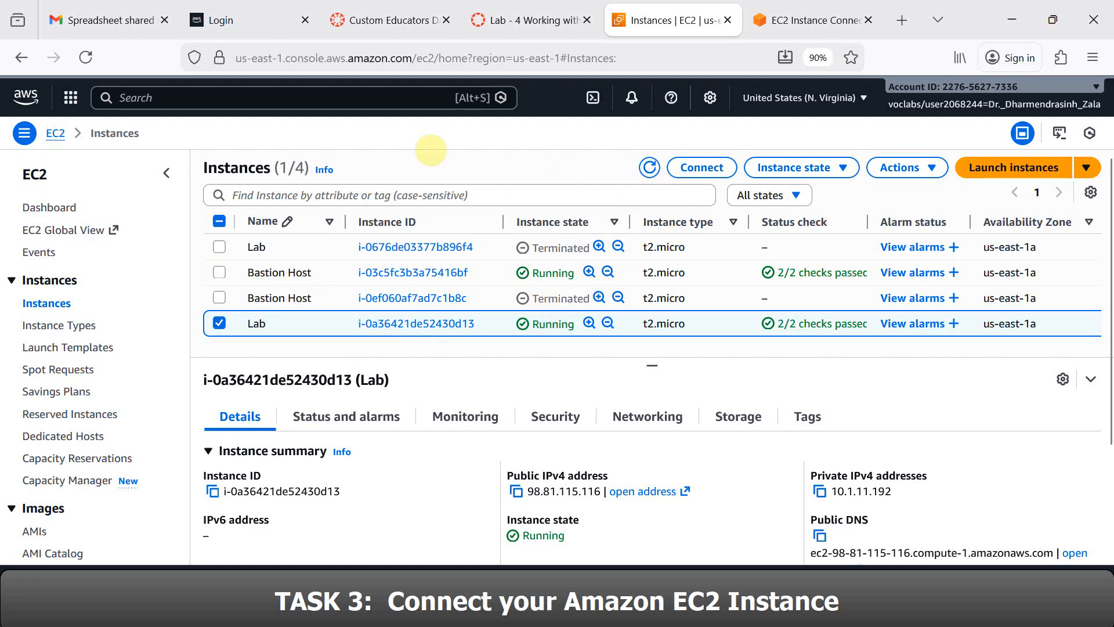
pyautogui.click(812, 19)
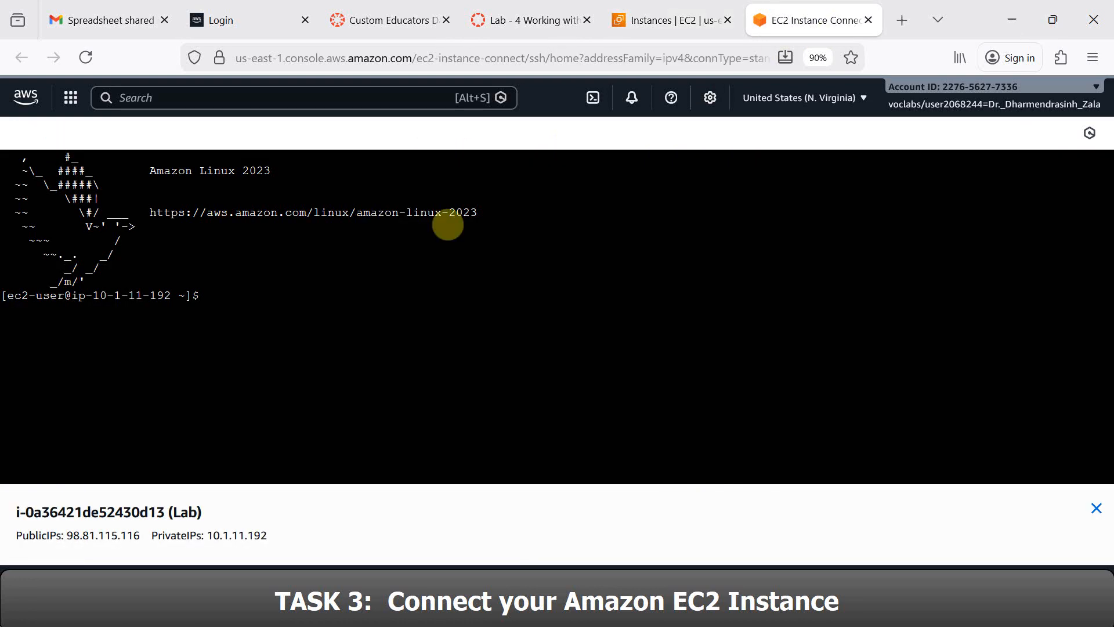
# Run df -h in the instance terminal to view the available storage.
pyautogui.click(313, 375)
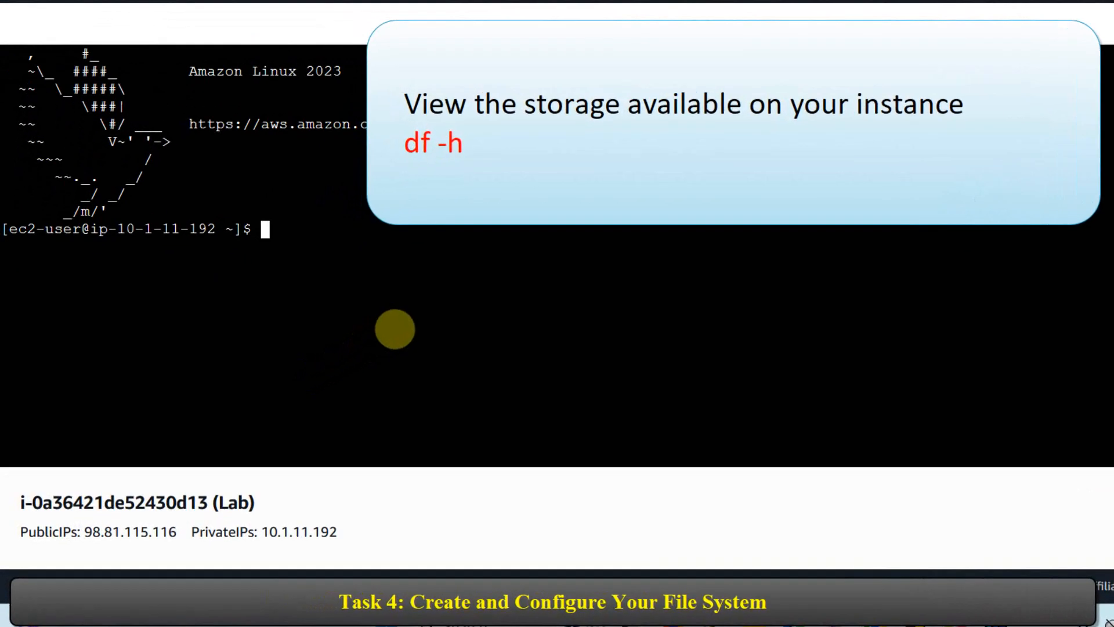
pyautogui.write('df -')
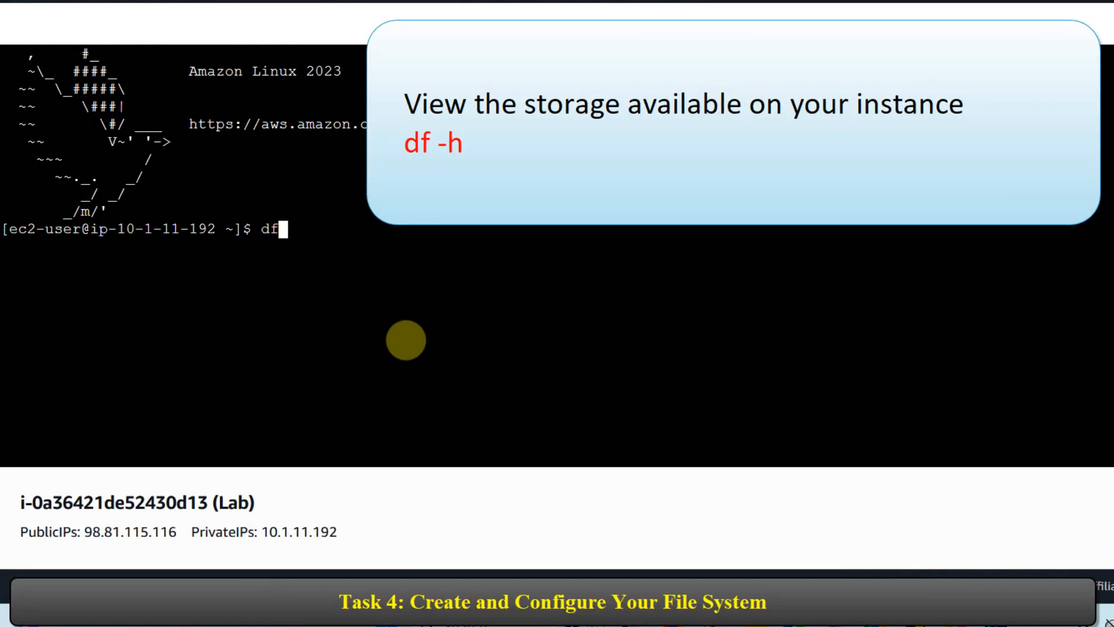
pyautogui.write('h')
pyautogui.press('Return')
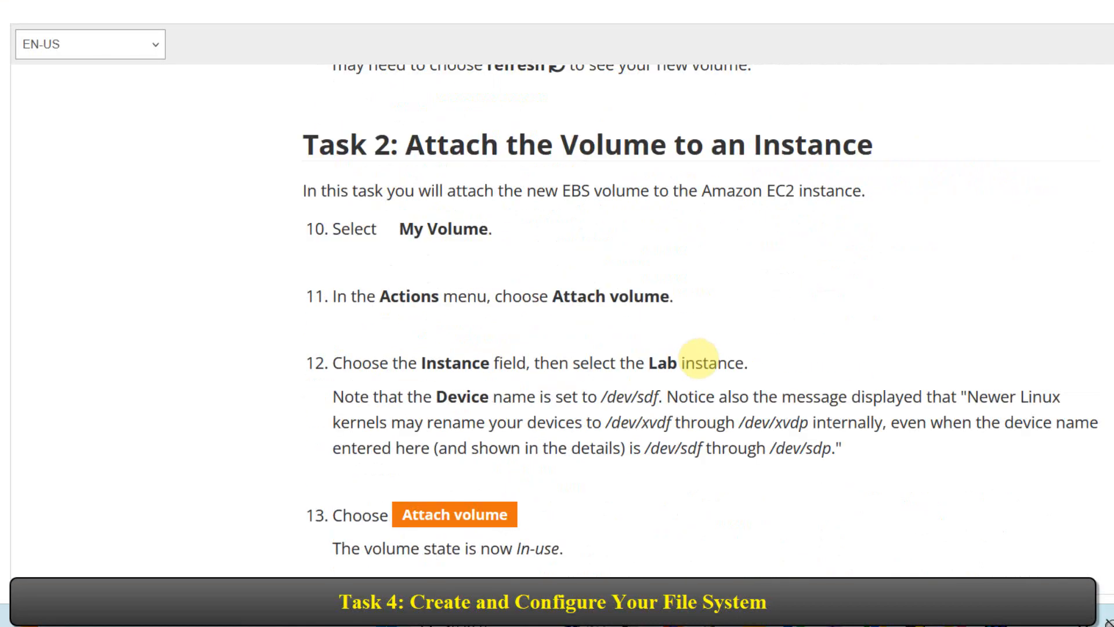
# Copy the Task 4 file system command from the lab instructions and run sudo mkfs -t ext3 /dev/sdf in the instance terminal.
pyautogui.scroll(-10, 700, 358)
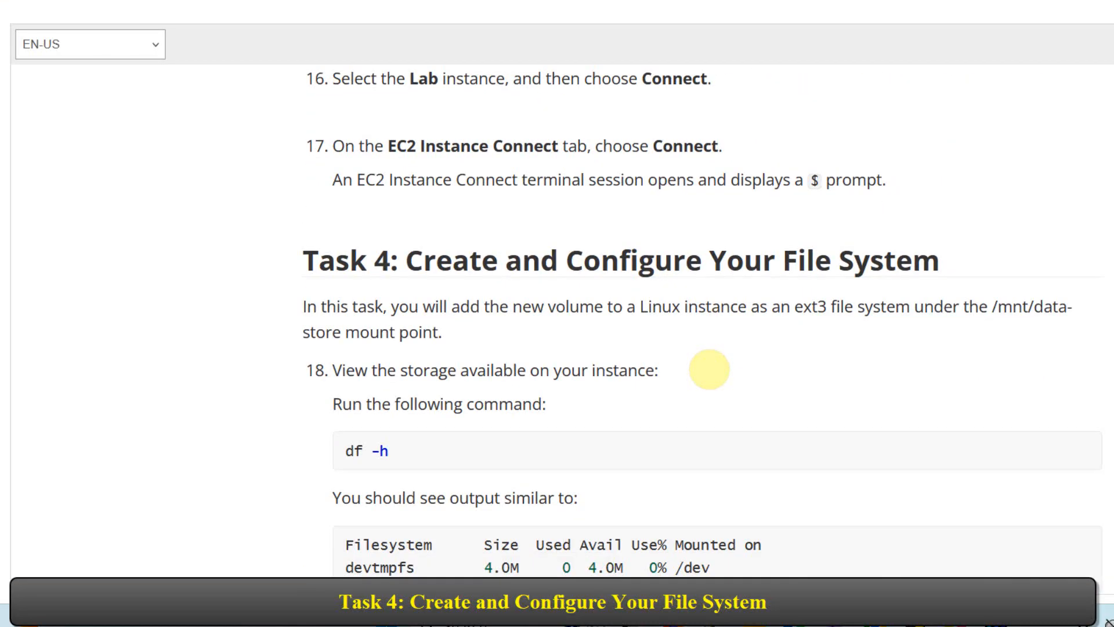
pyautogui.scroll(-1, 342, 256)
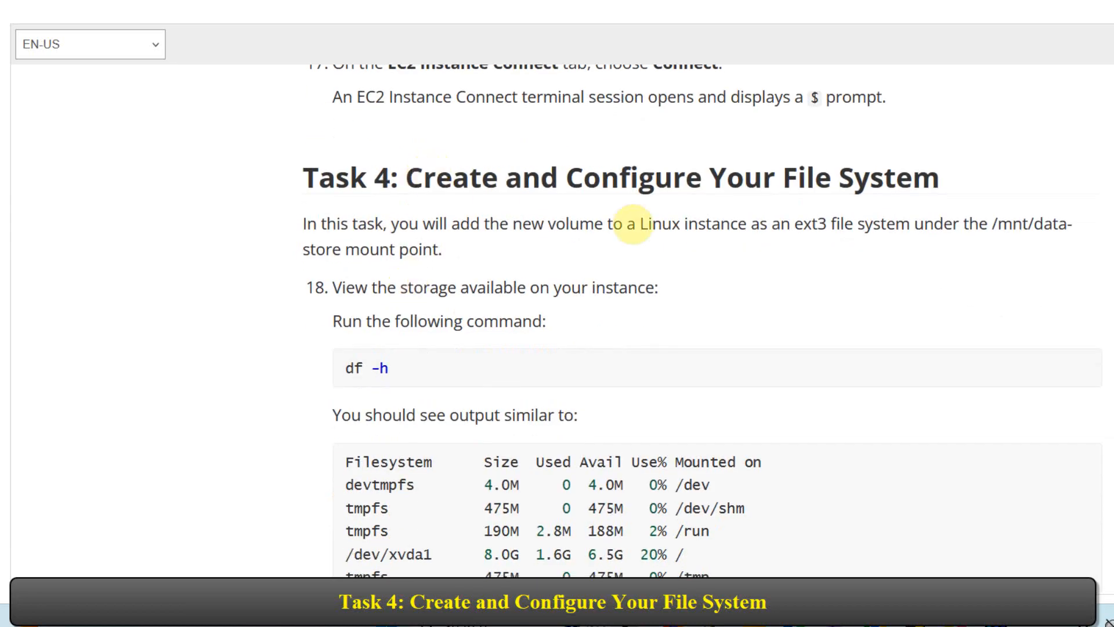
pyautogui.scroll(-2, 947, 190)
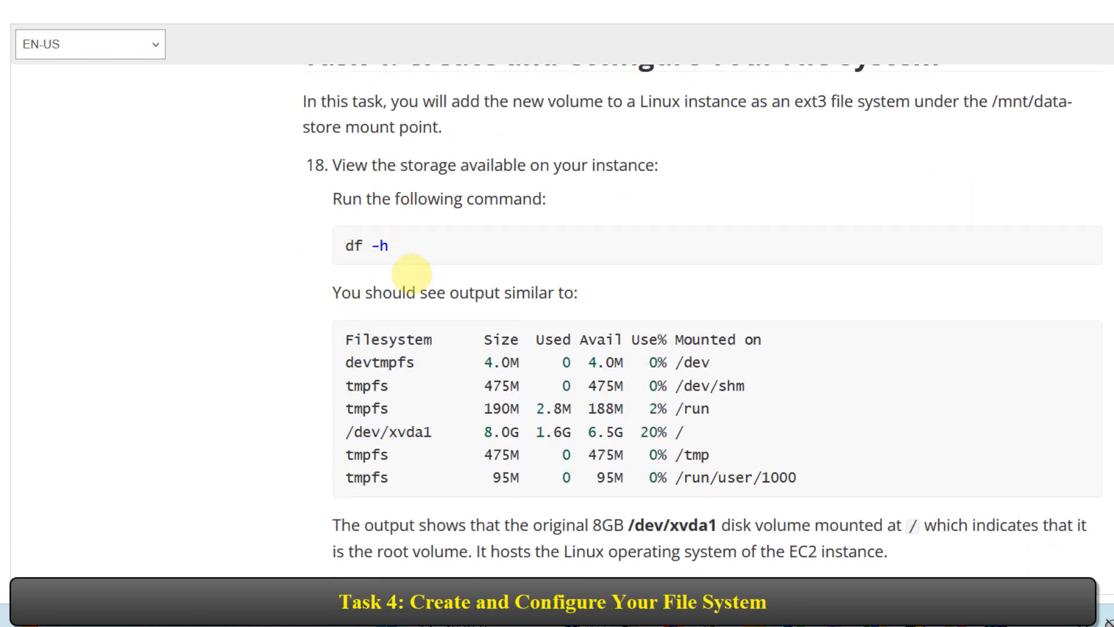
pyautogui.scroll(-7, 383, 250)
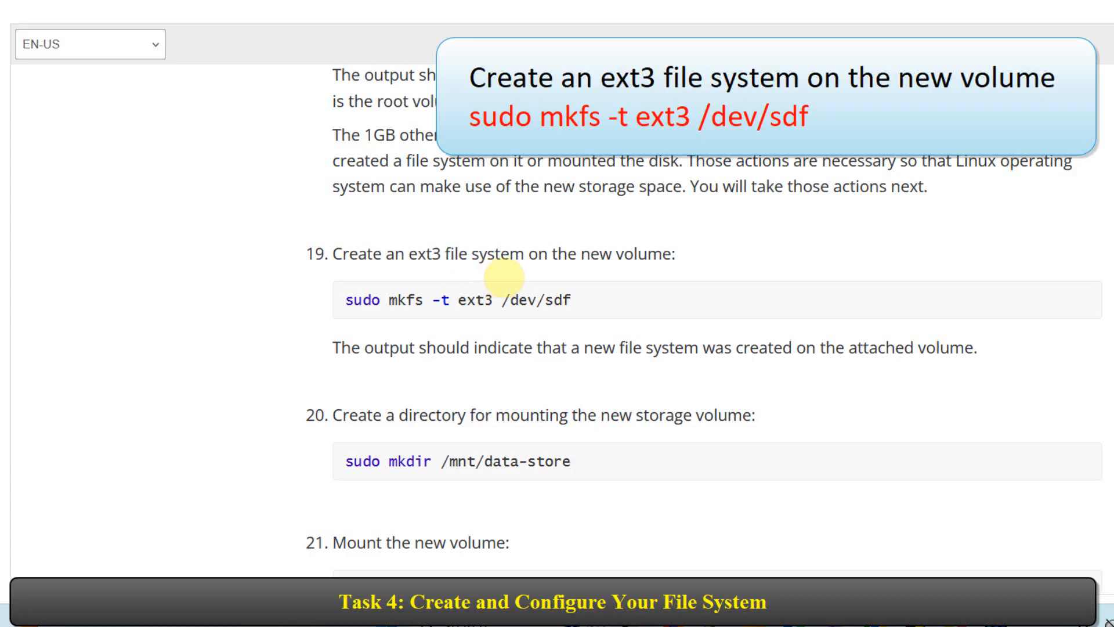
pyautogui.moveTo(572, 300); pyautogui.dragTo(337, 302)
pyautogui.hotkey('ctrl', 'c')
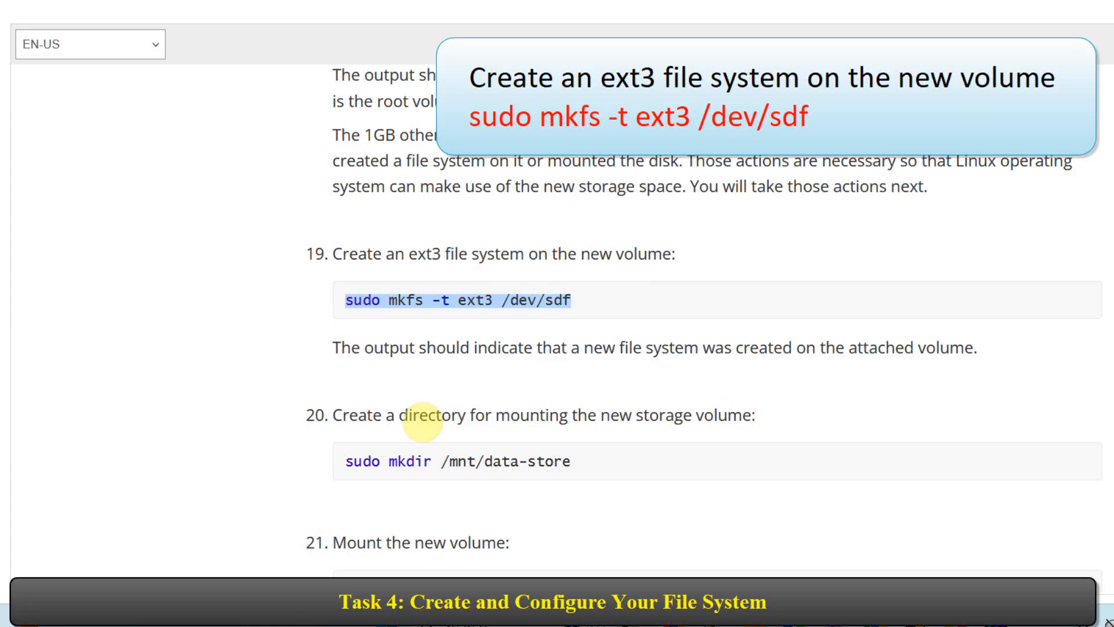
pyautogui.hotkey('ctrl', 'Tab')
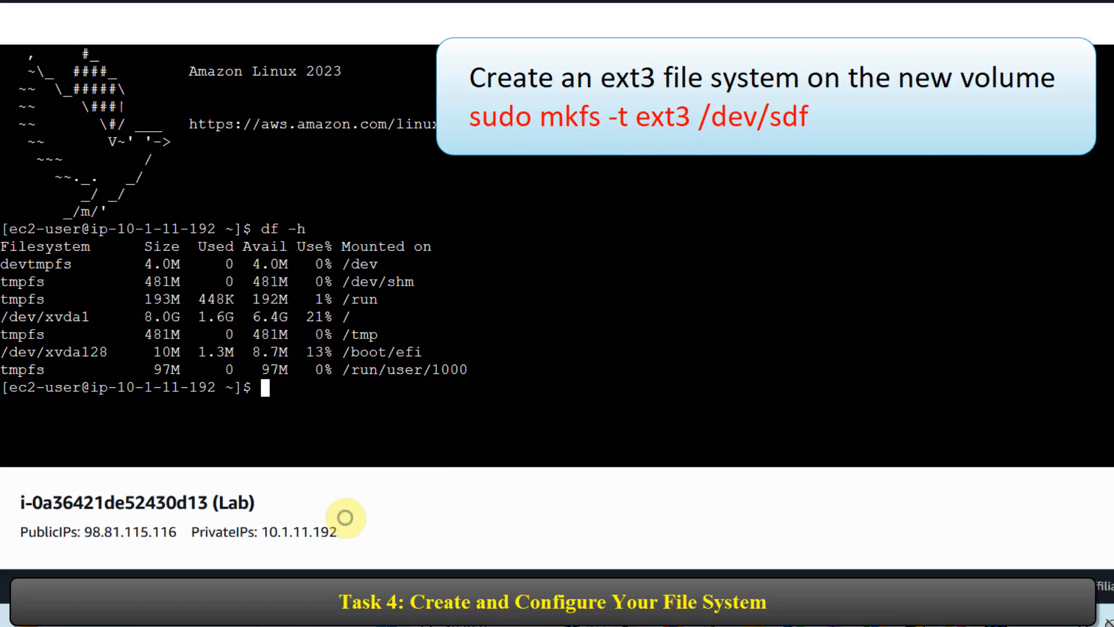
pyautogui.rightClick(346, 517)
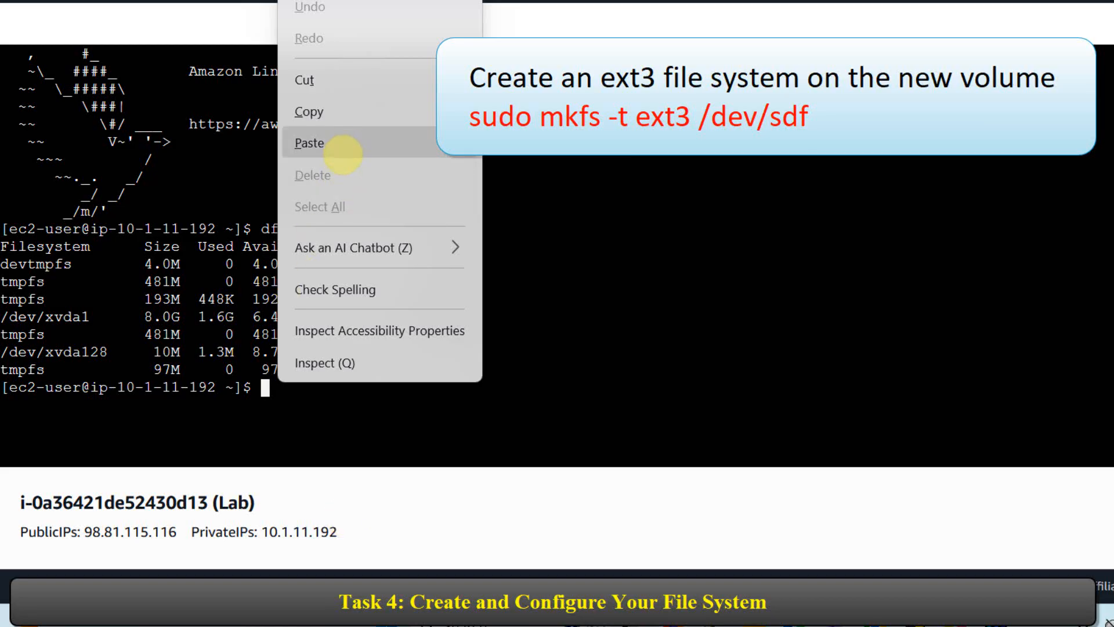
pyautogui.click(342, 154)
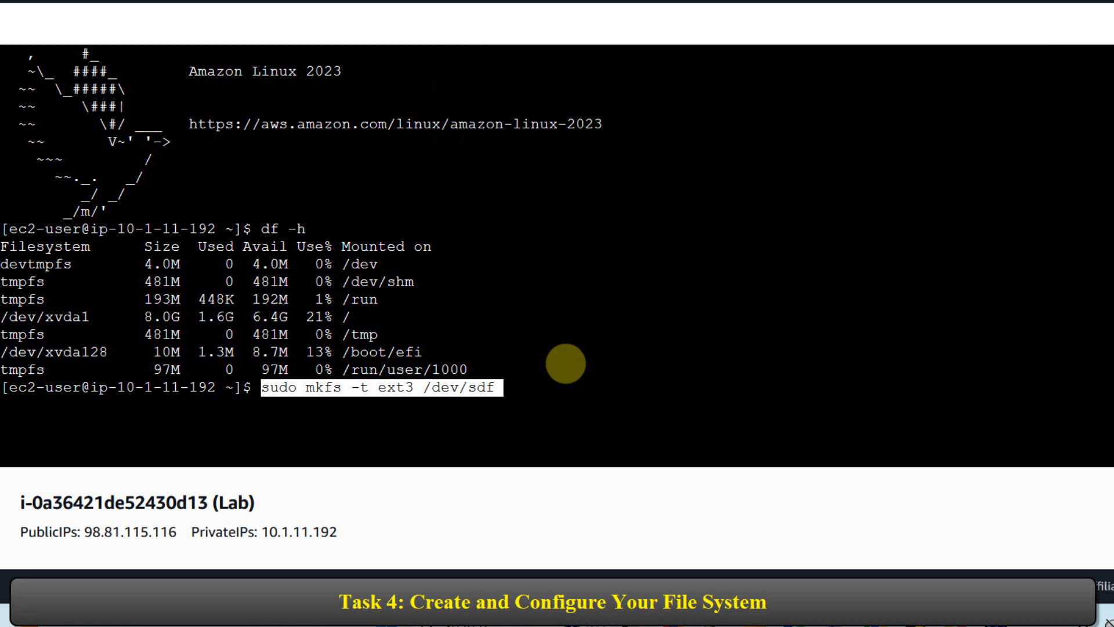
pyautogui.press('Return')
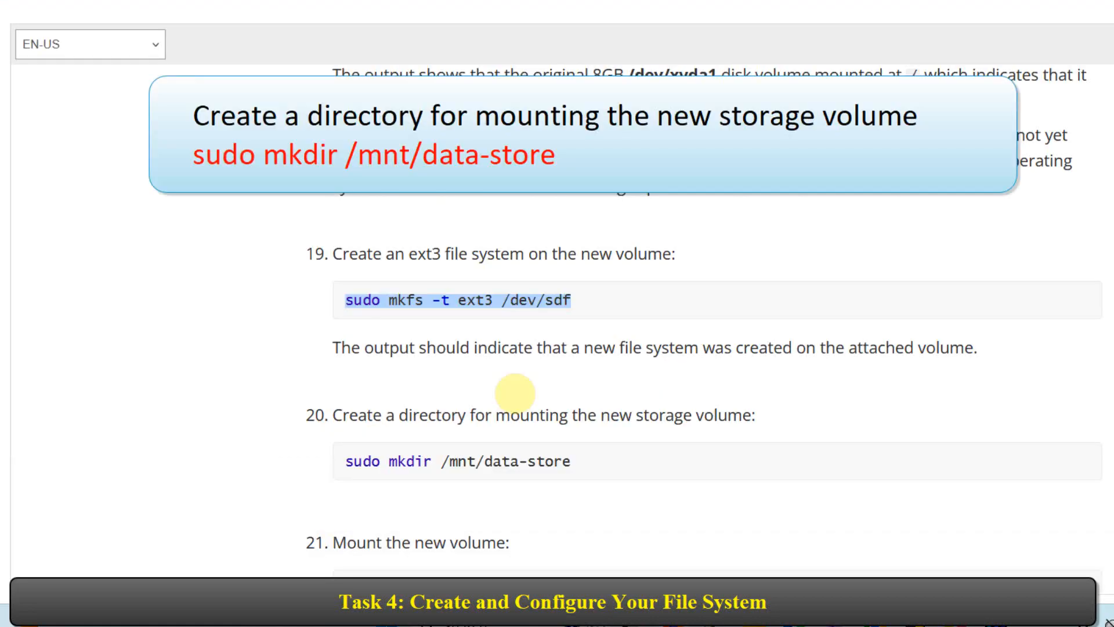
# Create the mount directory by running the lab's sudo mkdir /mnt/data-store command in the instance terminal.
pyautogui.scroll(-1, 633, 385)
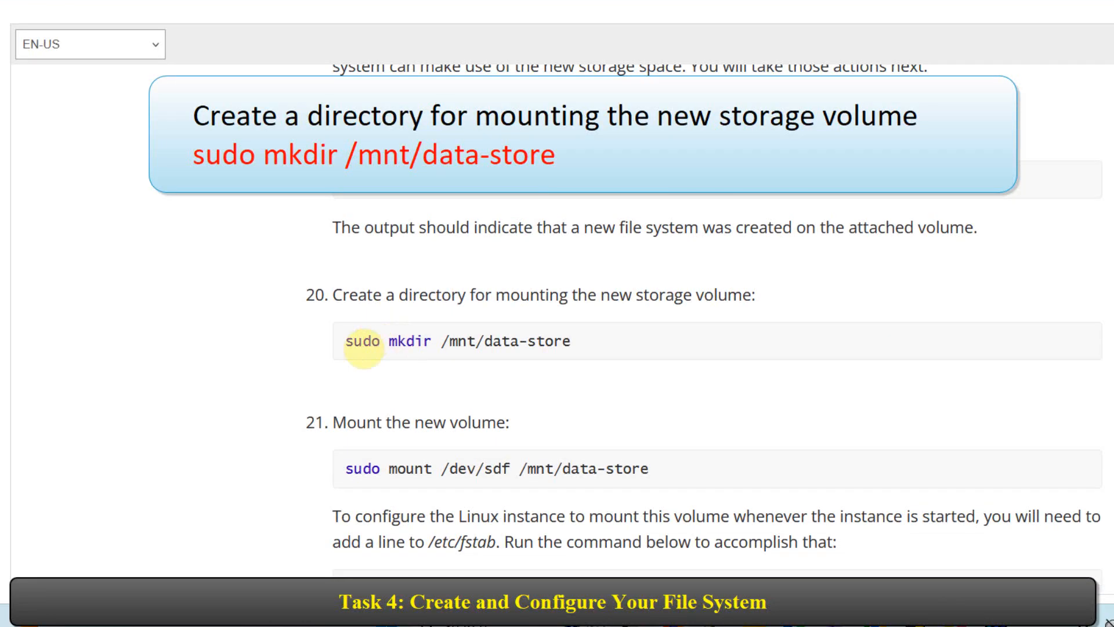
pyautogui.moveTo(346, 341); pyautogui.dragTo(571, 341)
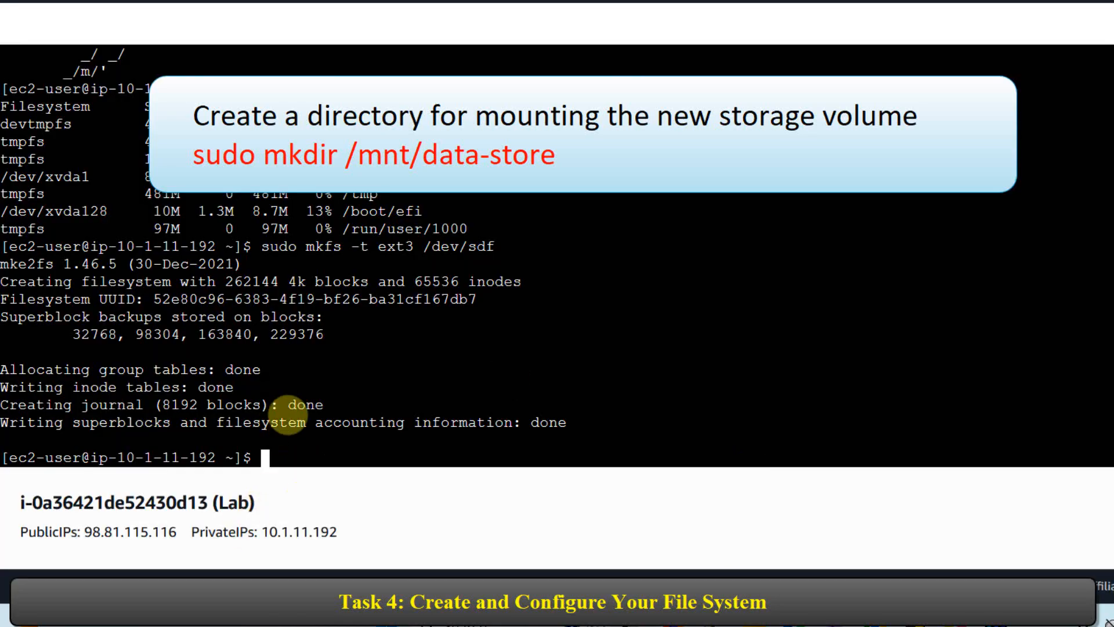
pyautogui.rightClick(279, 456)
pyautogui.click(364, 226)
pyautogui.press('Return')
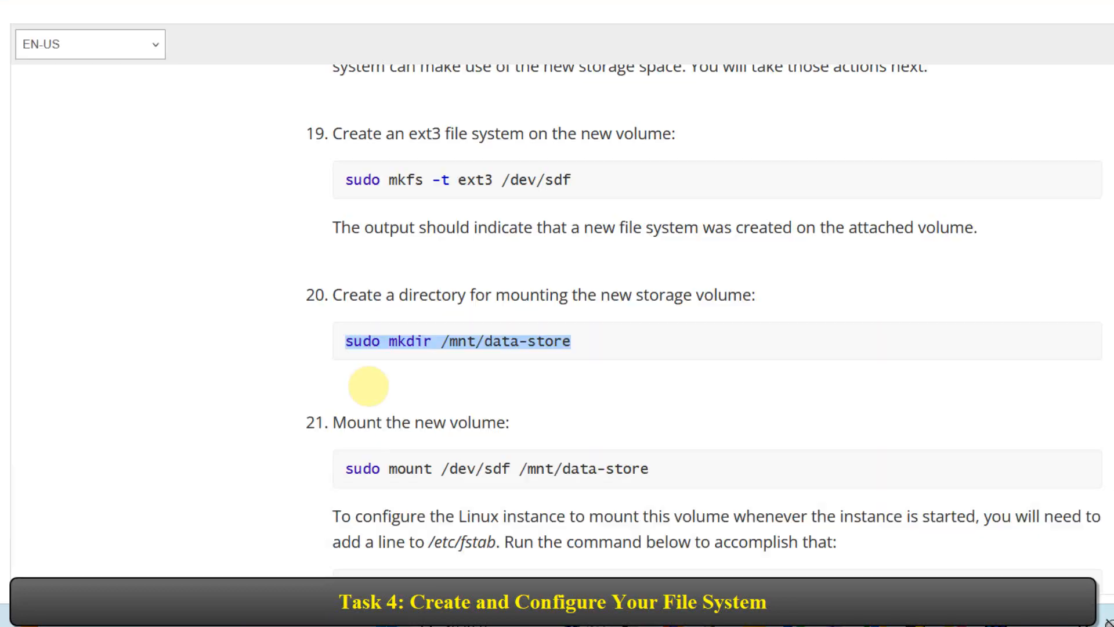
# Mount the new volume by copying and running the lab's sudo mount /dev/sdf /mnt/data-store command.
pyautogui.scroll(-3, 398, 360)
pyautogui.moveTo(347, 266); pyautogui.dragTo(674, 266)
pyautogui.hotkey('ctrl', 'c')
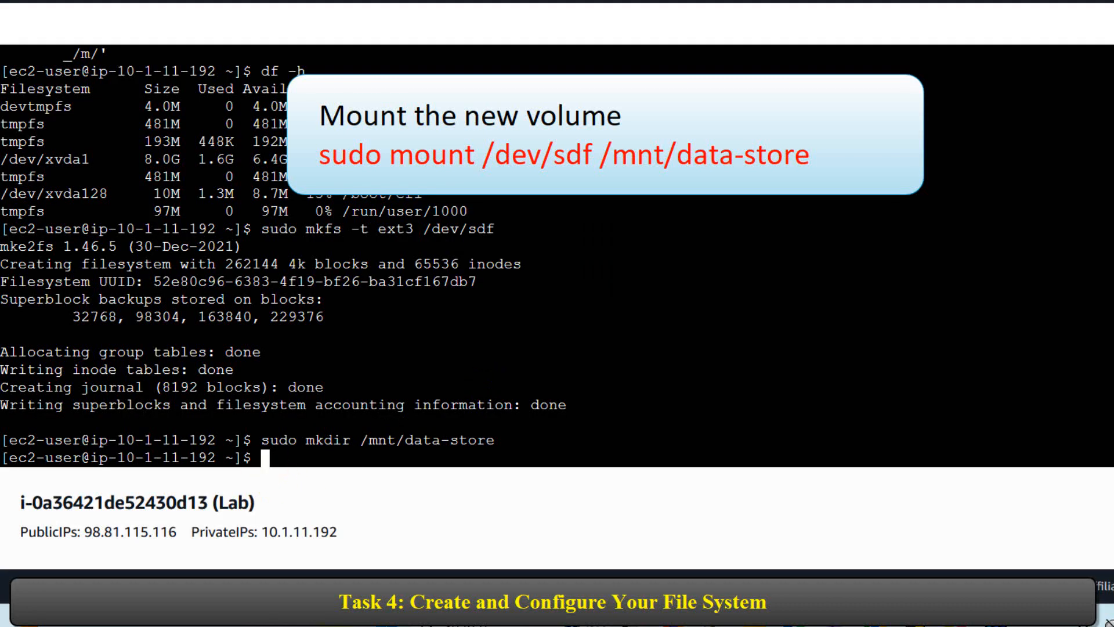
pyautogui.rightClick(265, 458)
pyautogui.click(348, 225)
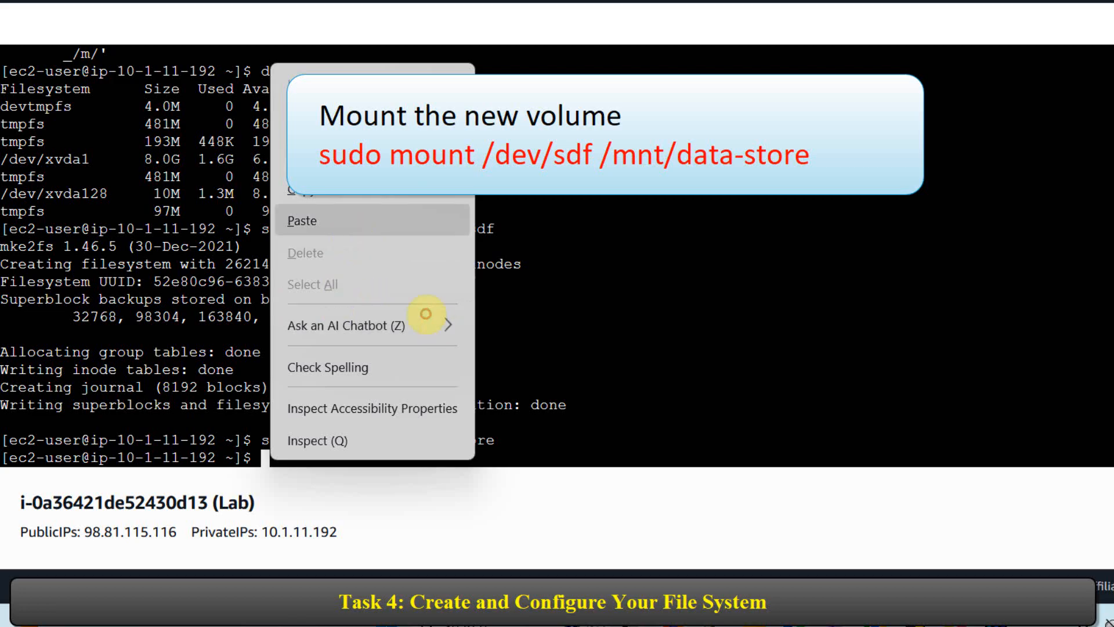
pyautogui.press('Return')
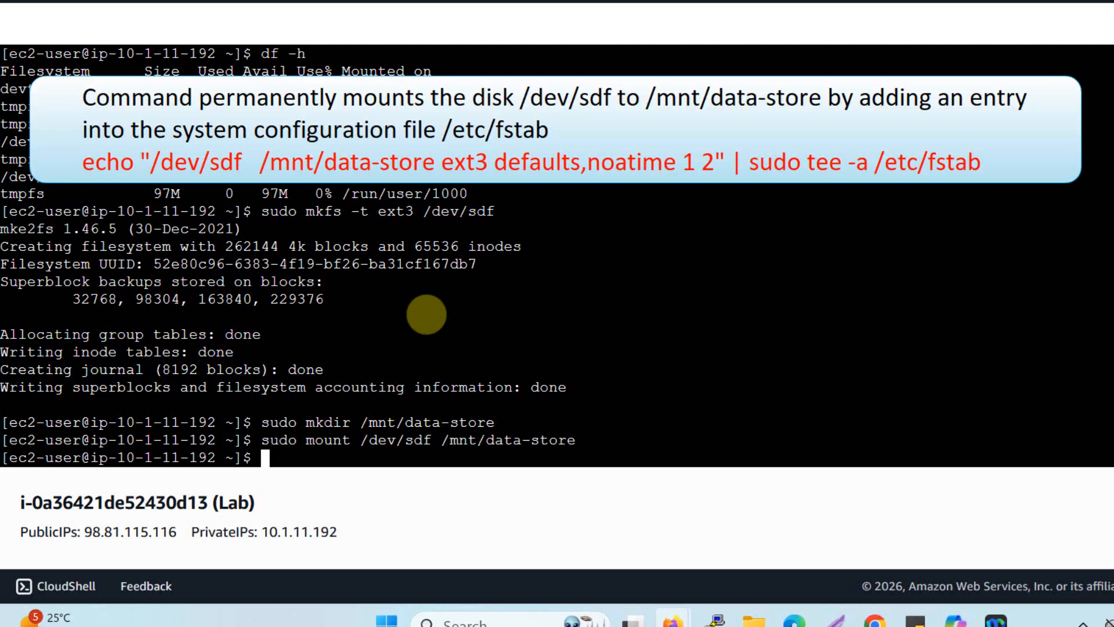
# Append the line "/dev/sdf /mnt/data-store ext3 defaults,noatime 1 2" to /etc/fstab using the lab's echo and sudo tee -a command.
pyautogui.hotkey('alt', 'Tab')
pyautogui.scroll(-2, 428, 300)
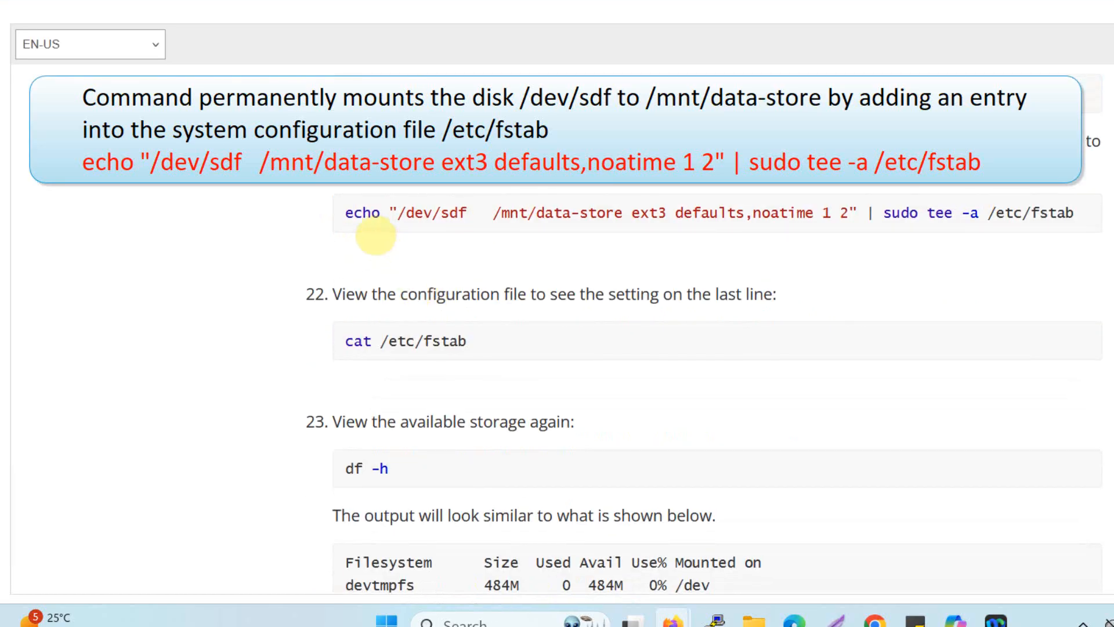
pyautogui.moveTo(345, 213); pyautogui.dragTo(1074, 214)
pyautogui.hotkey('ctrl', 'c')
pyautogui.hotkey('alt', 'Tab')
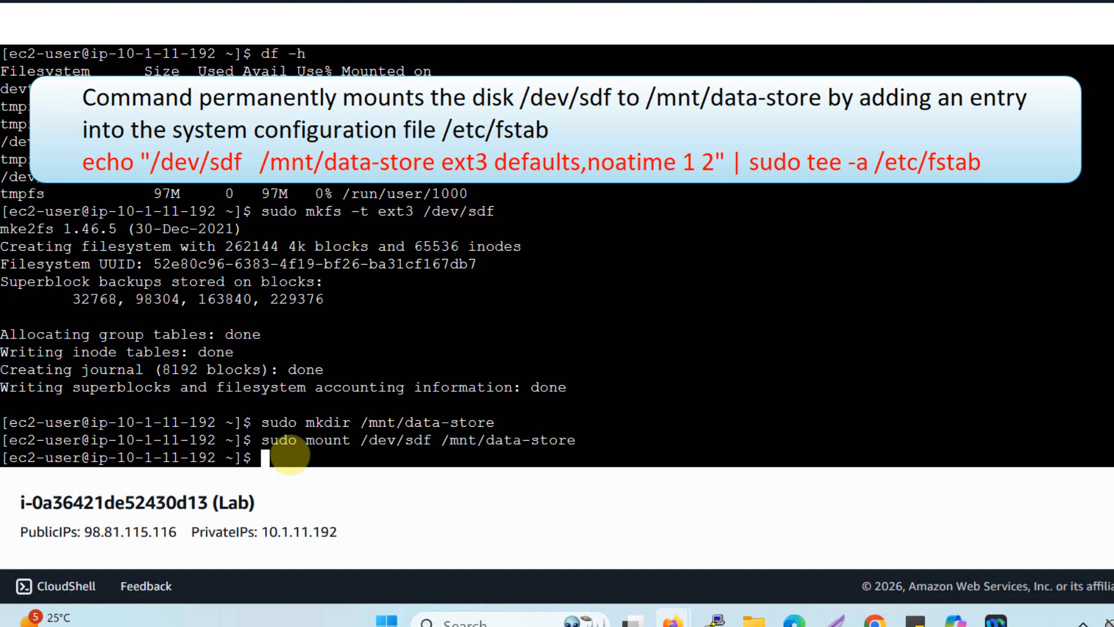
pyautogui.rightClick(294, 457)
pyautogui.click(368, 216)
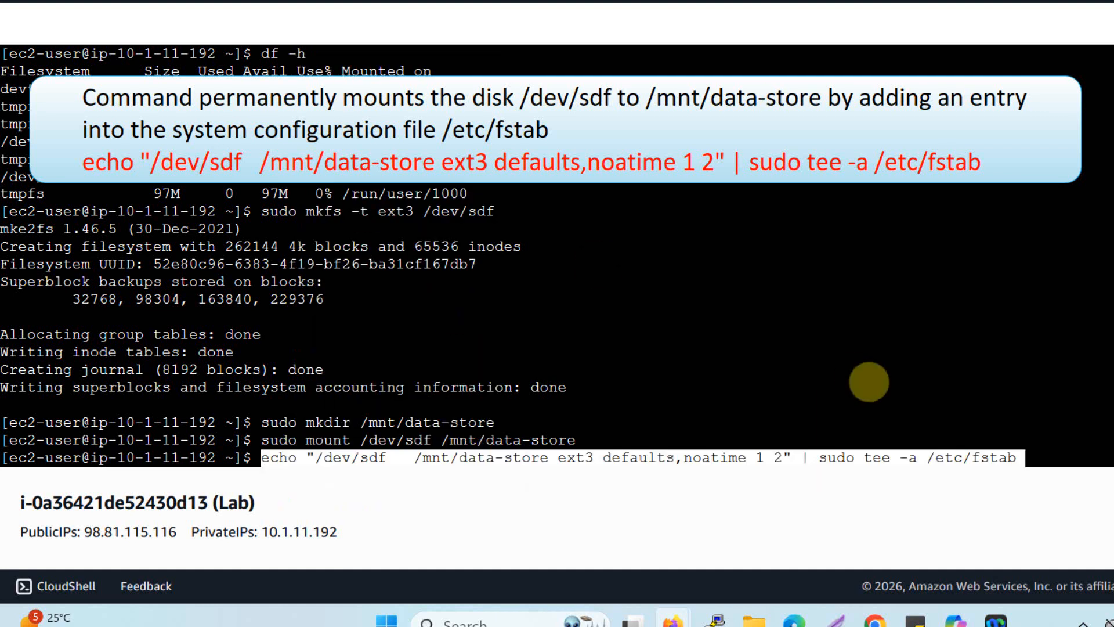
pyautogui.press('Return')
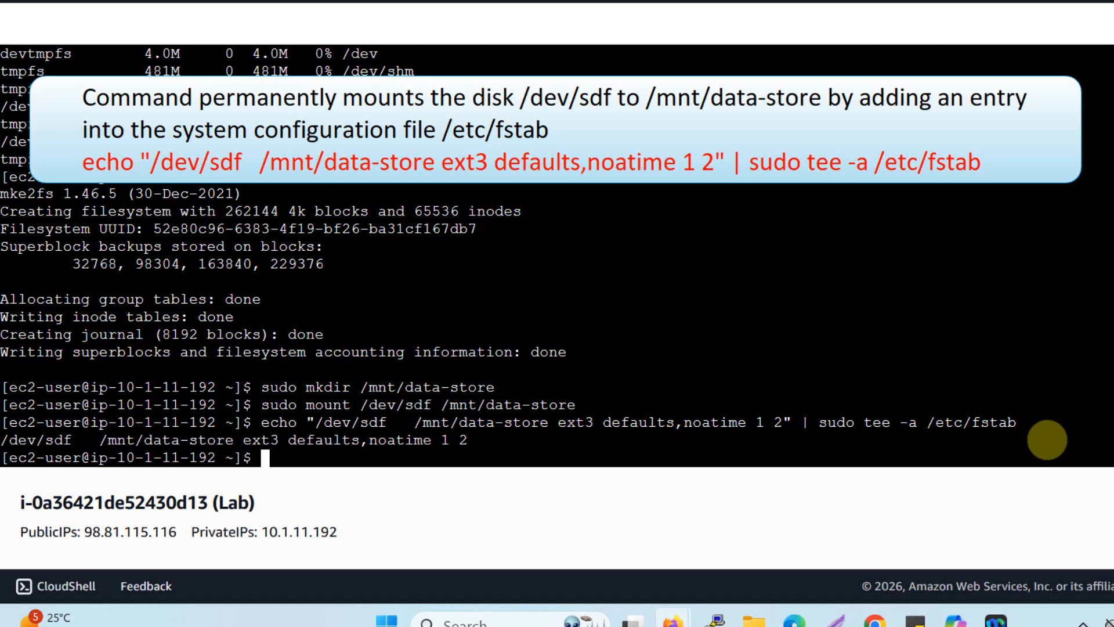
# Display the mount configuration with cat /etc/fstab and highlight its last line.
pyautogui.hotkey('alt', 'Tab')
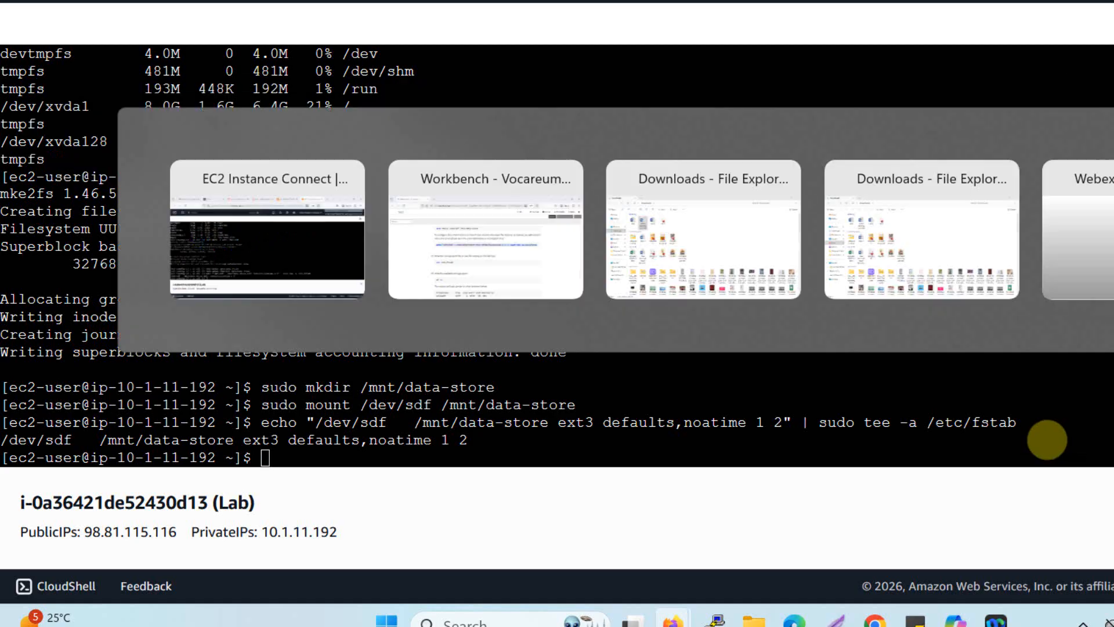
pyautogui.scroll(-1, 1048, 439)
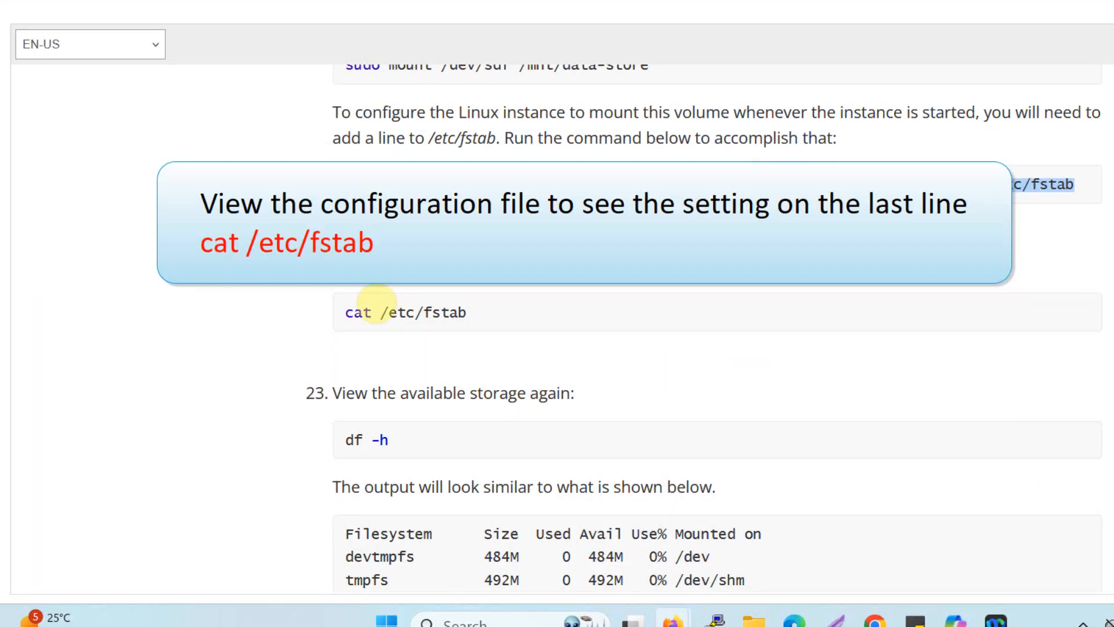
pyautogui.click(434, 424)
pyautogui.moveTo(345, 312); pyautogui.dragTo(493, 311)
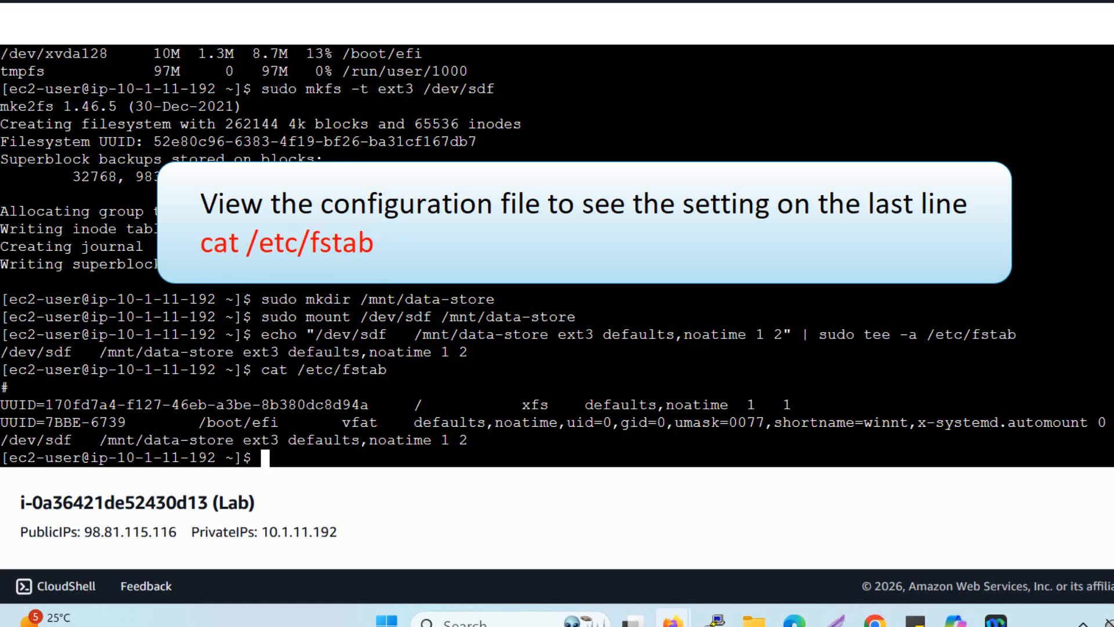
pyautogui.moveTo(3, 441); pyautogui.dragTo(498, 439)
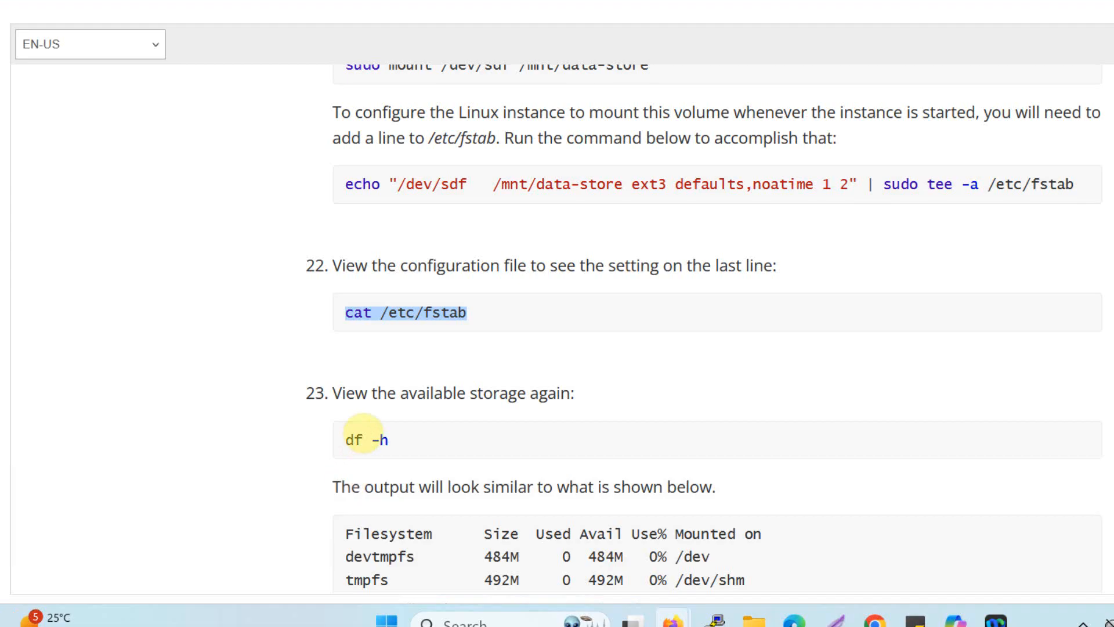
# Run df -h again and examine the device, size and mount point in the new volume's line.
pyautogui.moveTo(346, 439); pyautogui.dragTo(395, 439)
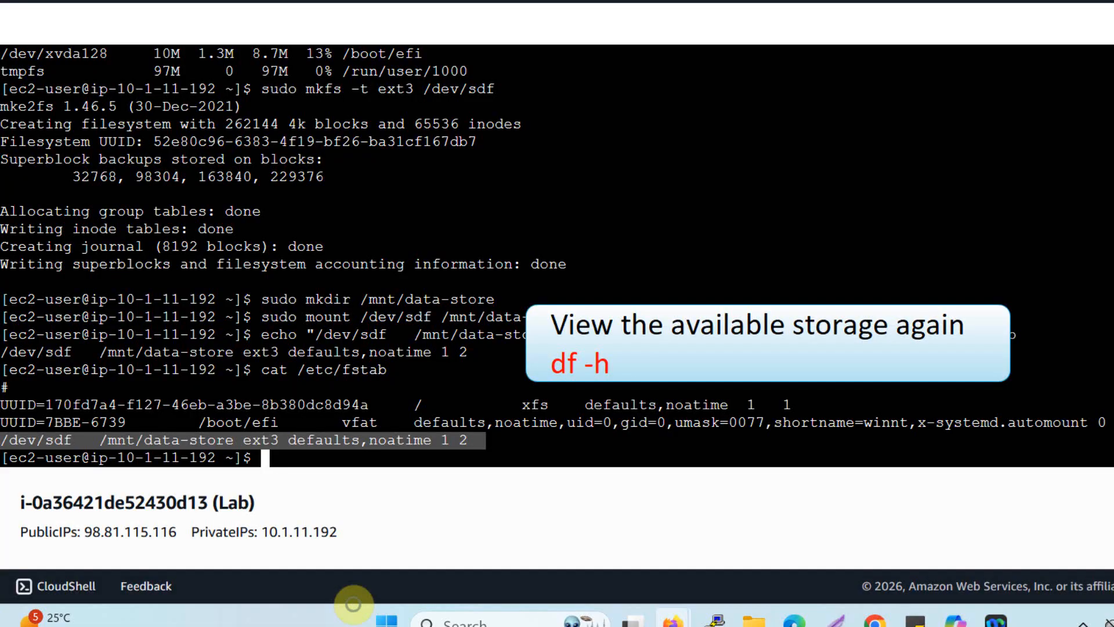
pyautogui.rightClick(284, 450)
pyautogui.click(365, 150)
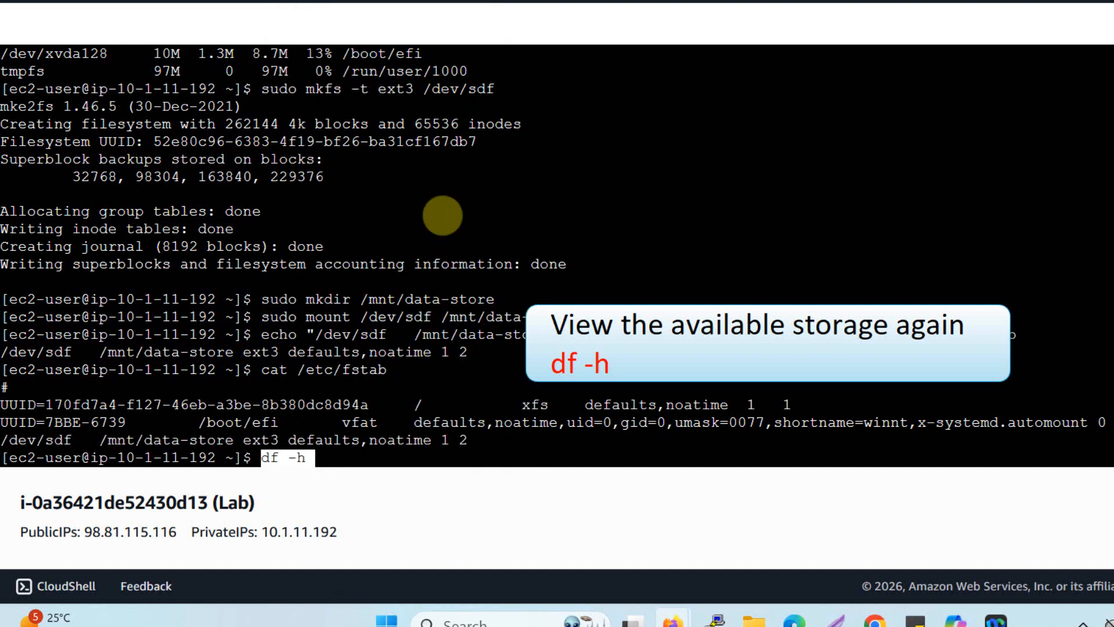
pyautogui.press('Return')
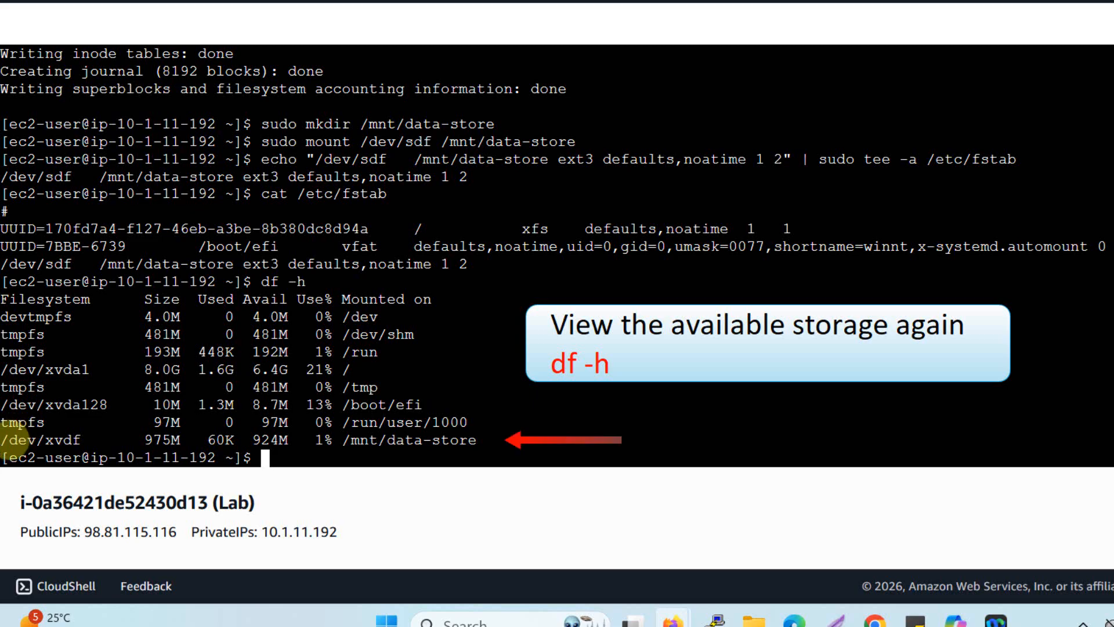
pyautogui.moveTo(9, 440); pyautogui.dragTo(180, 440)
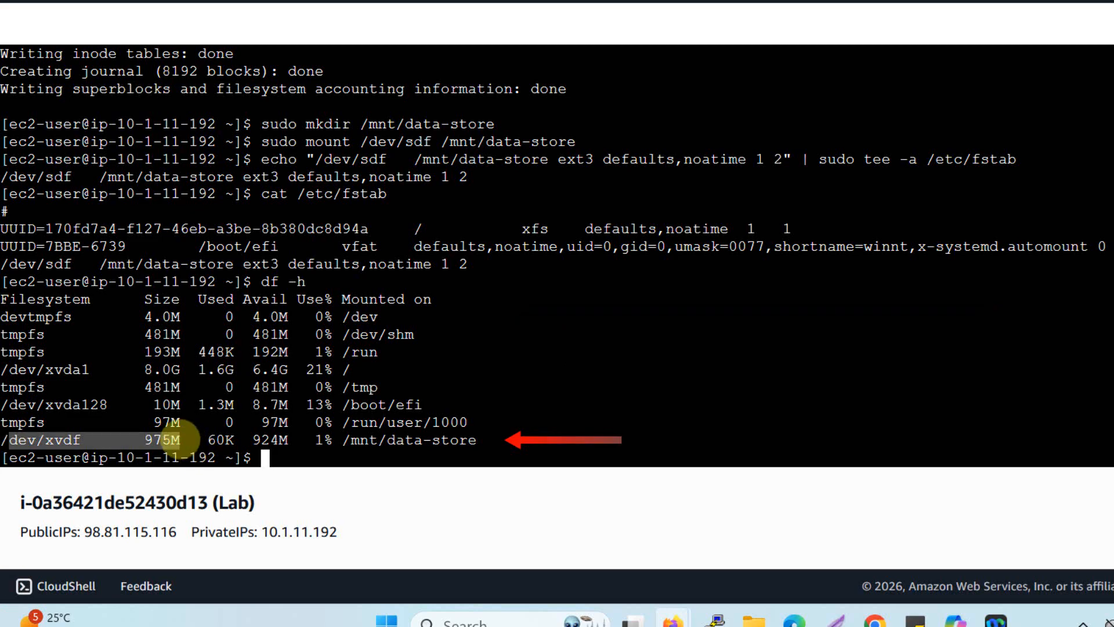
pyautogui.moveTo(487, 440); pyautogui.dragTo(350, 444)
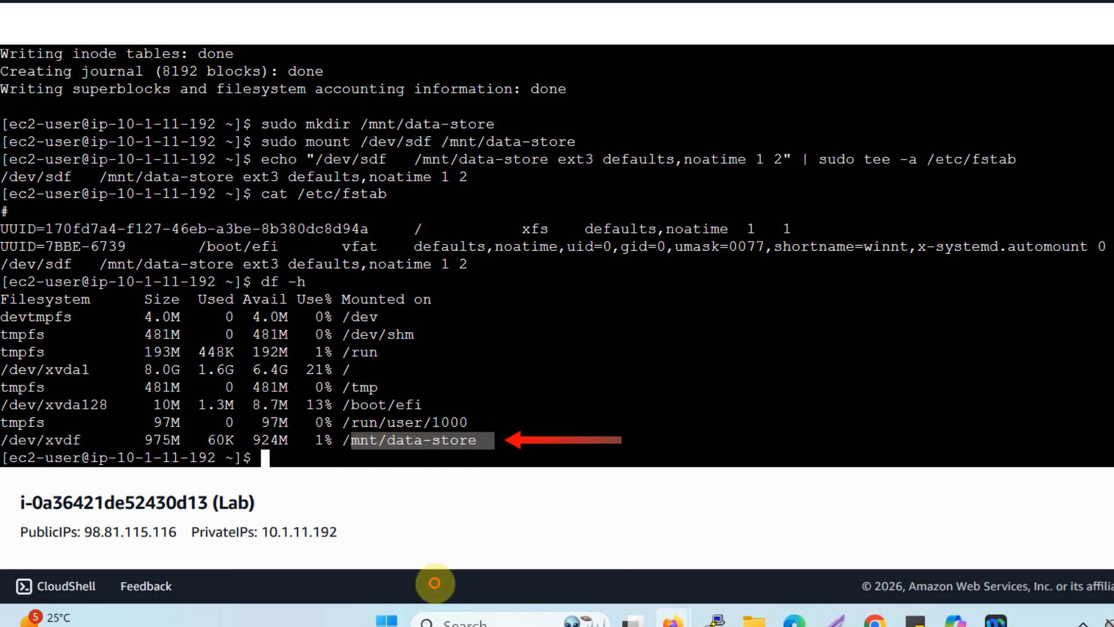
pyautogui.click(486, 446)
pyautogui.moveTo(493, 444); pyautogui.dragTo(7, 442)
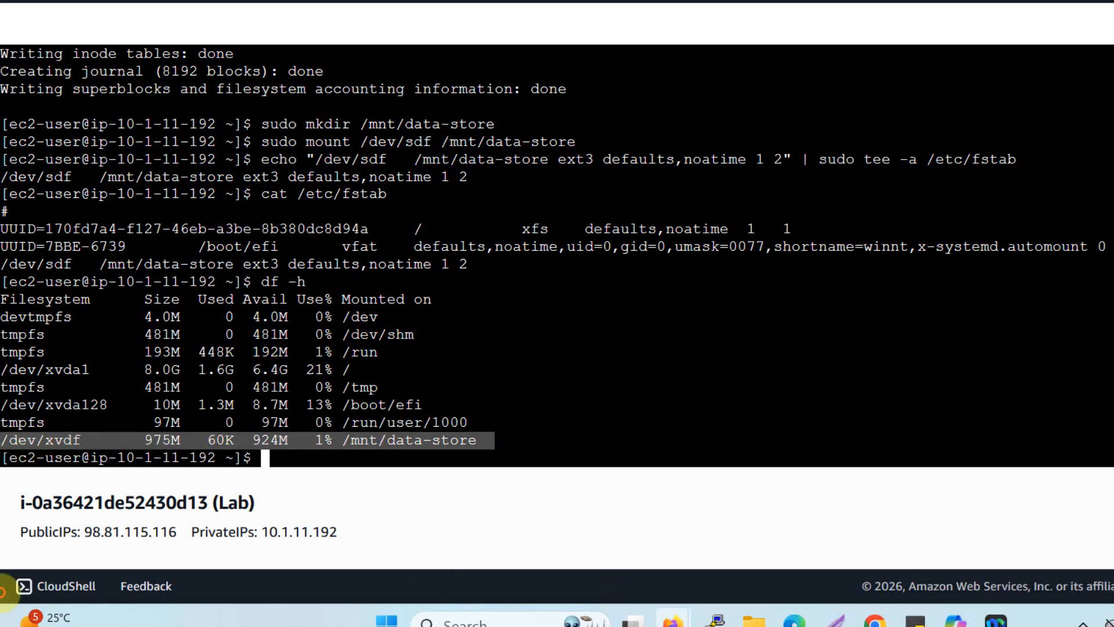
pyautogui.click(323, 446)
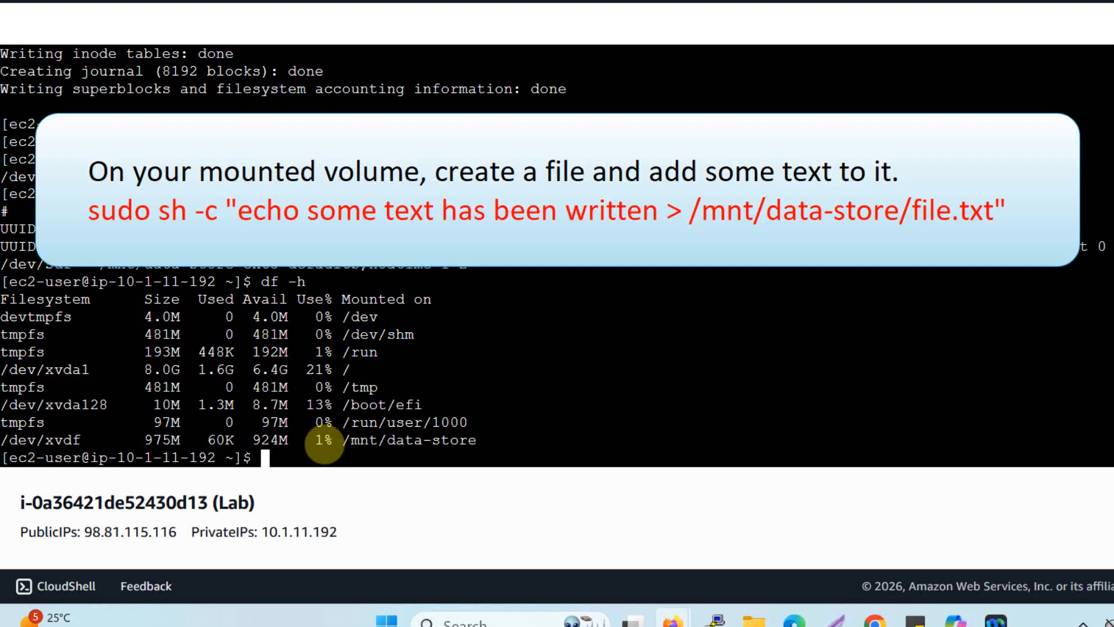
# Create /mnt/data-store/file.txt containing "some text has been written" by running the lab's sudo sh -c echo command.
pyautogui.hotkey('alt', 'Tab')
pyautogui.scroll(-8, 324, 443)
pyautogui.moveTo(345, 378); pyautogui.dragTo(986, 382)
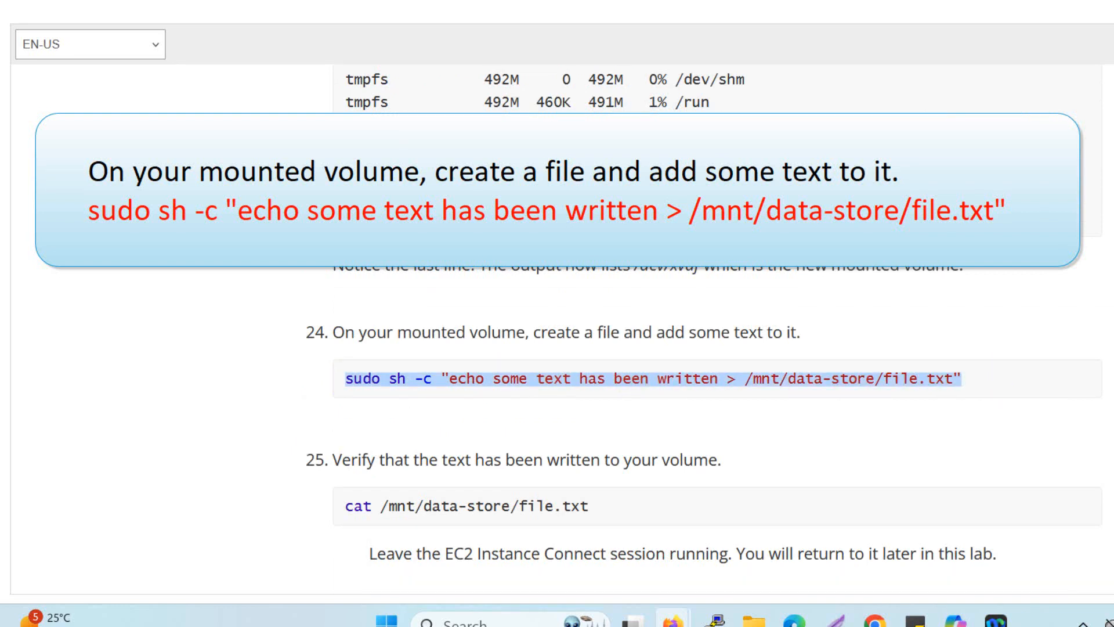
pyautogui.hotkey('alt', 'Tab')
pyautogui.rightClick(291, 454)
pyautogui.click(383, 215)
pyautogui.press('Return')
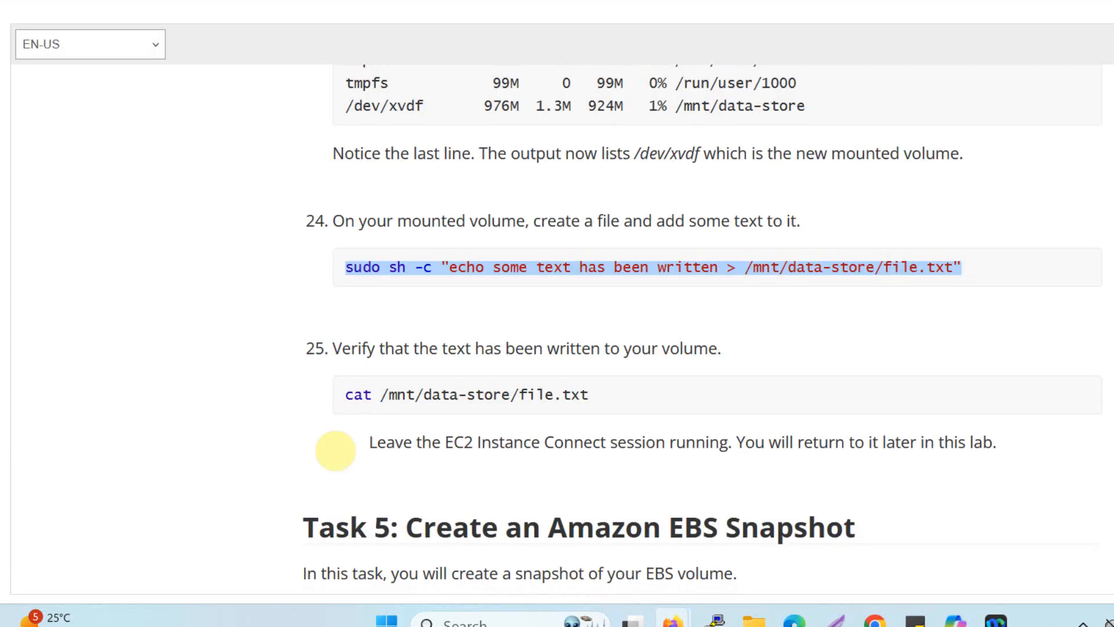
# Display the contents of /mnt/data-store/file.txt by running the lab's cat command in the instance session.
pyautogui.moveTo(343, 386); pyautogui.dragTo(590, 385)
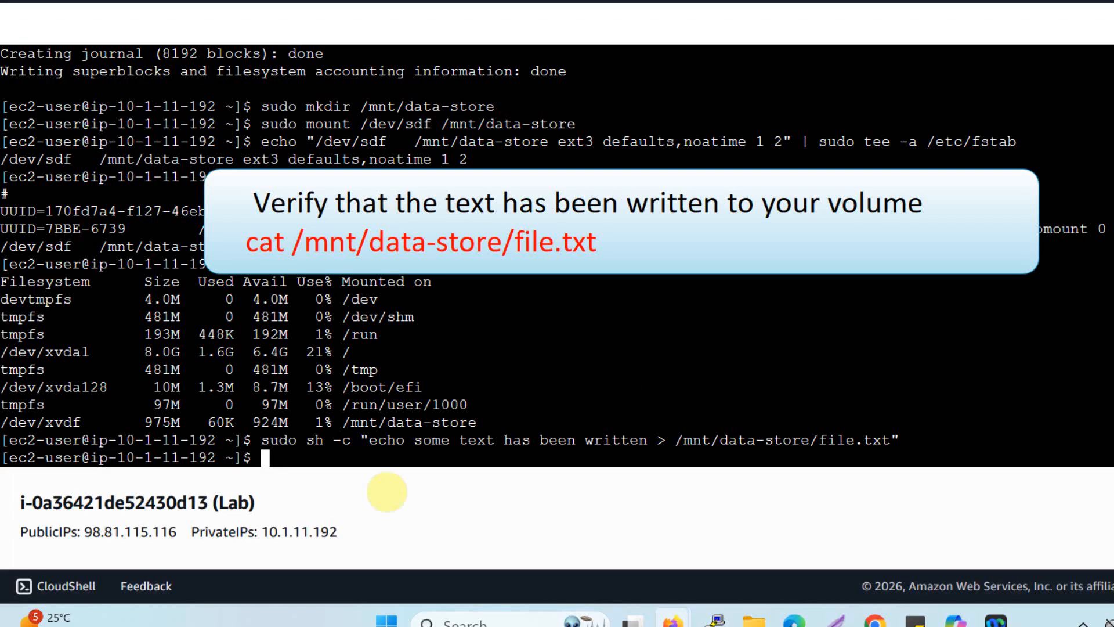
pyautogui.hotkey('ctrl', 'v')
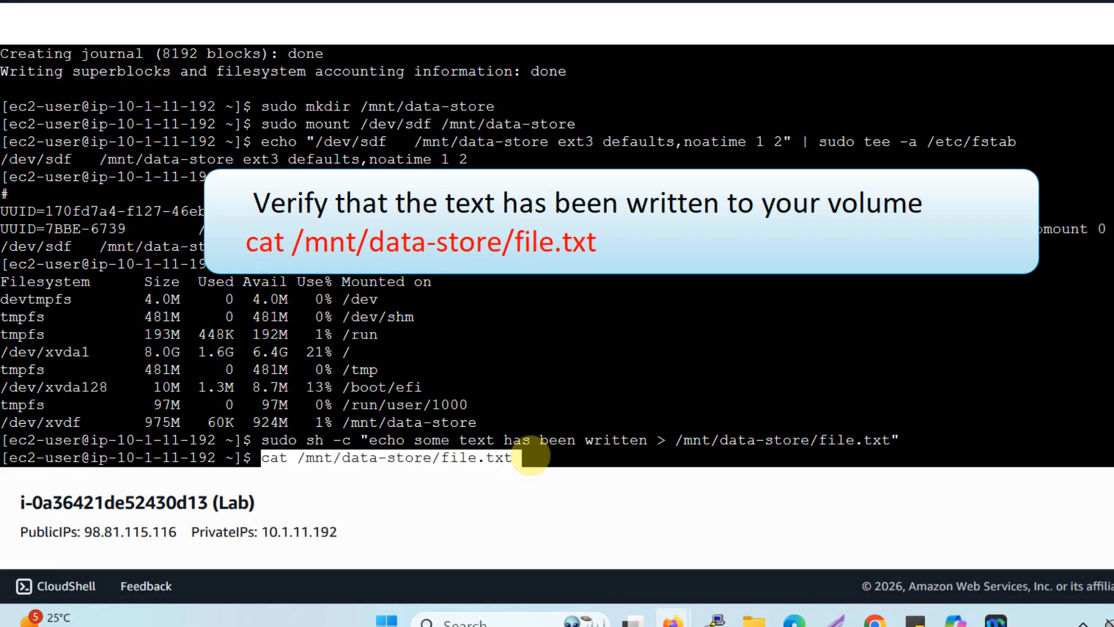
pyautogui.press('Return')
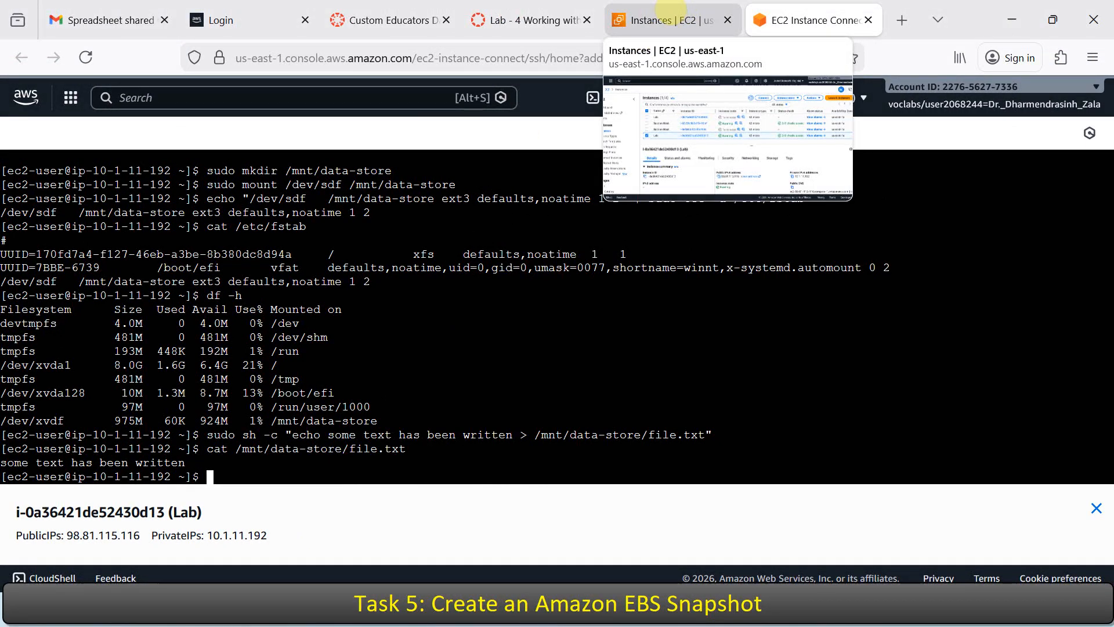
# Start creating a snapshot of the EBS volume named My Volume from the EC2 volume list.
pyautogui.click(621, 28)
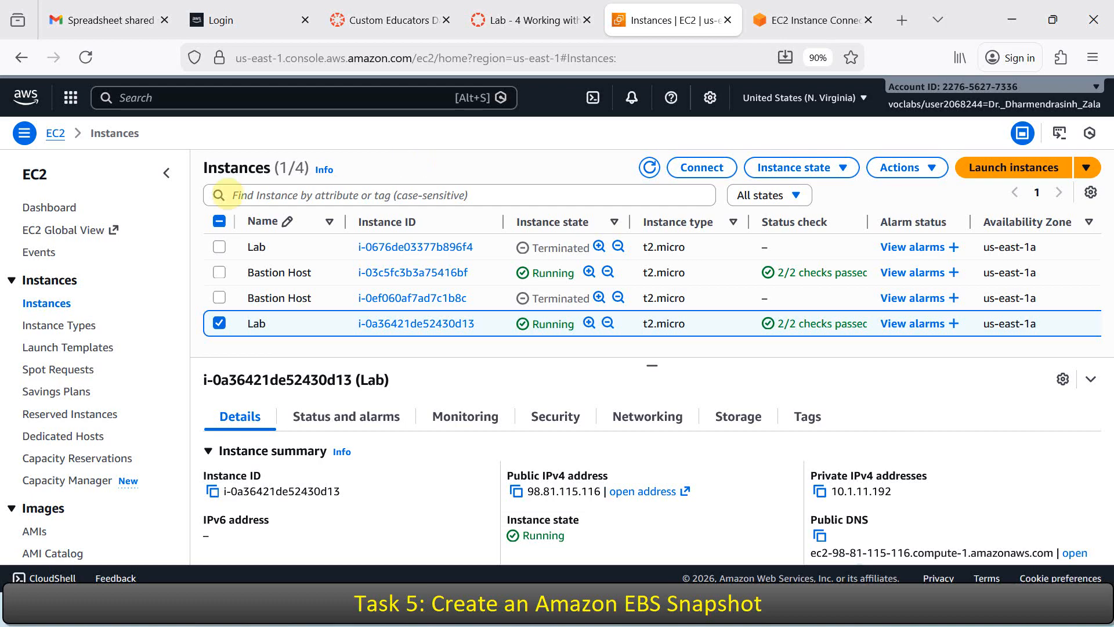
pyautogui.scroll(-3, 75, 361)
pyautogui.click(44, 418)
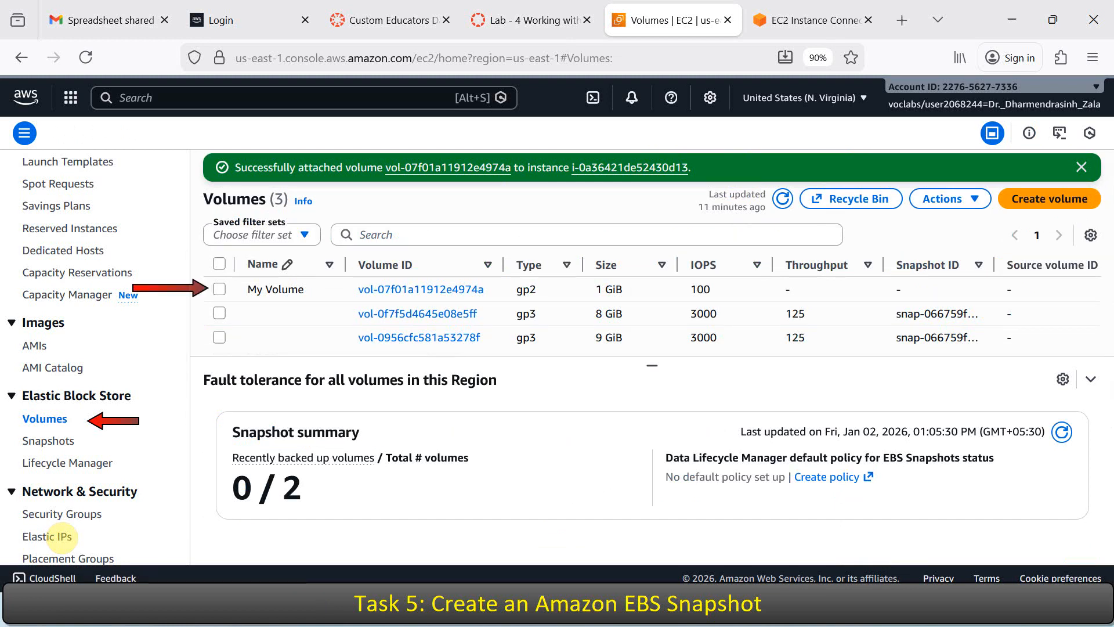
pyautogui.click(220, 289)
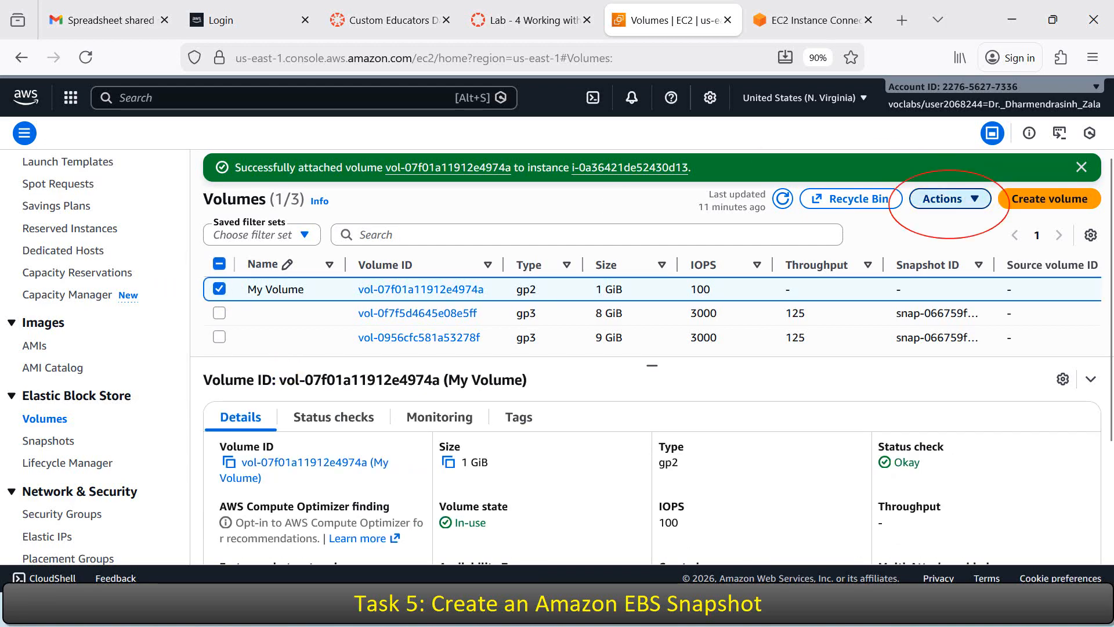
pyautogui.click(950, 198)
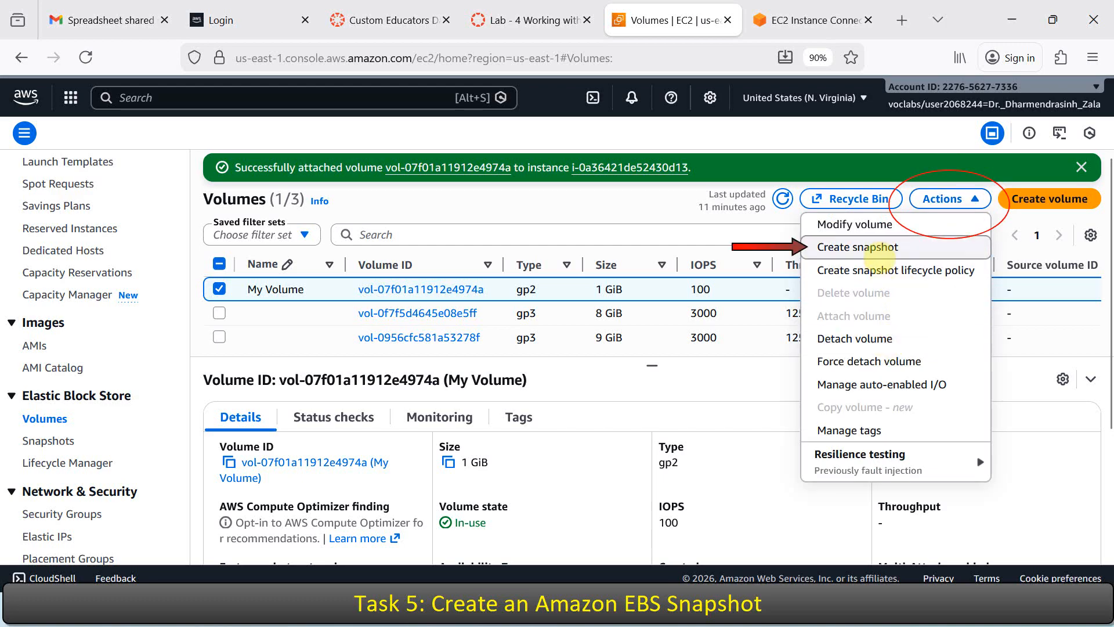
pyautogui.click(869, 247)
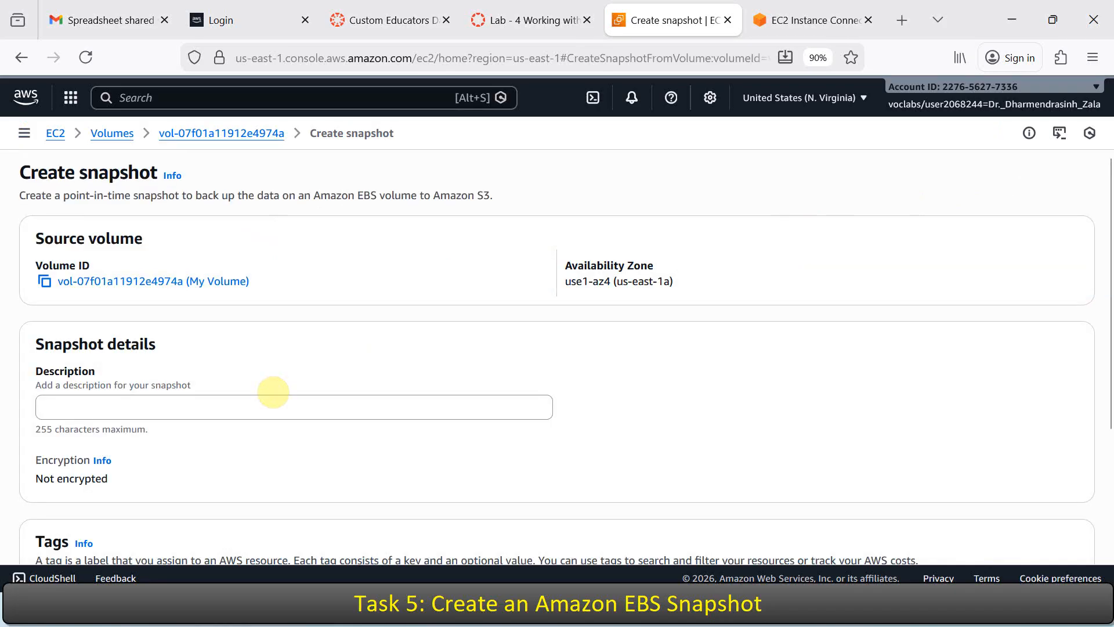
# Tag the snapshot with key Name and value "My Snapshot", and create it without a description.
pyautogui.scroll(-2, 274, 391)
pyautogui.scroll(-3, 185, 399)
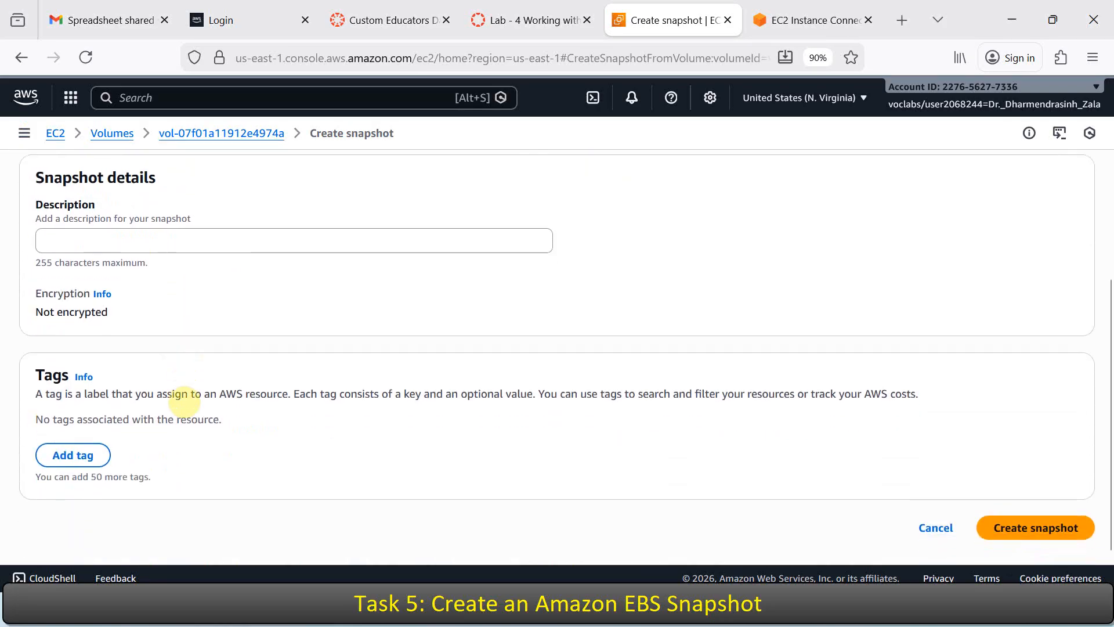
pyautogui.click(73, 450)
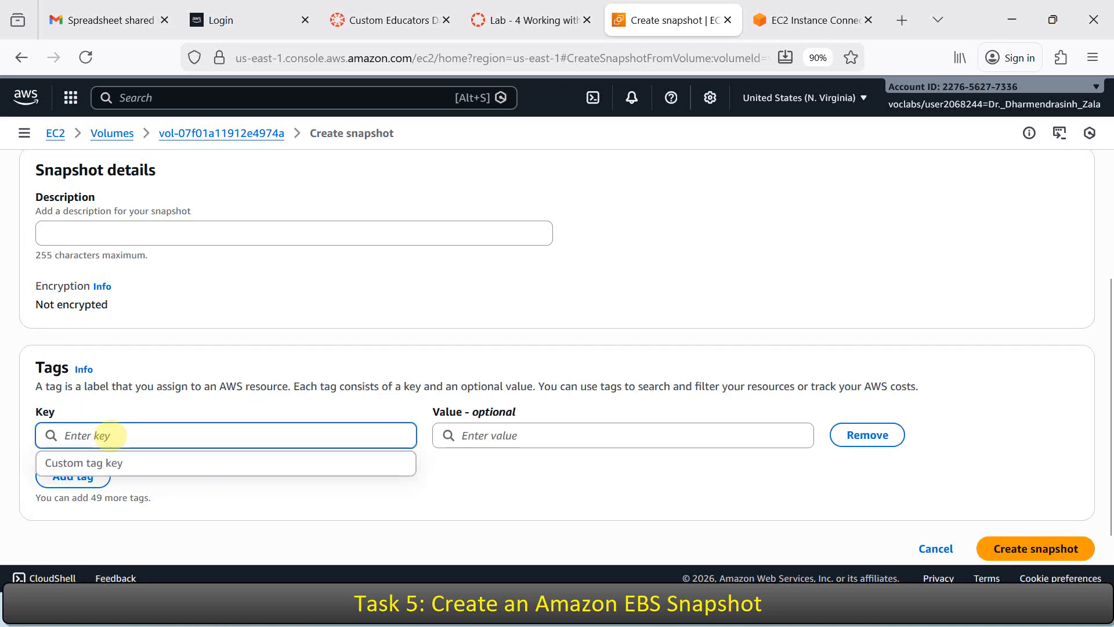
pyautogui.write('Name')
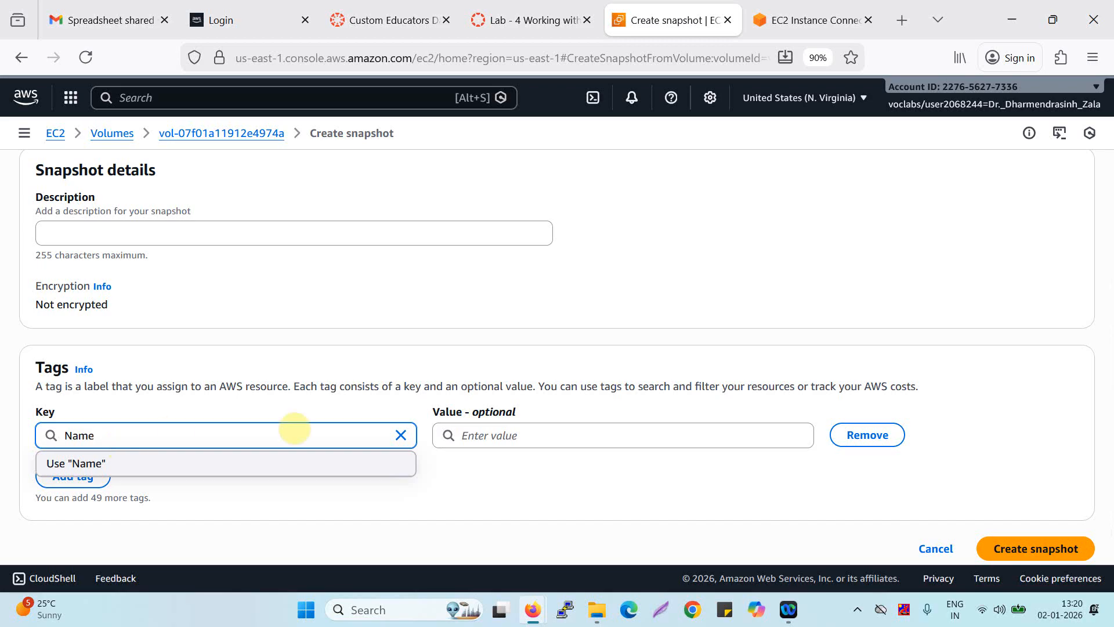
pyautogui.click(479, 436)
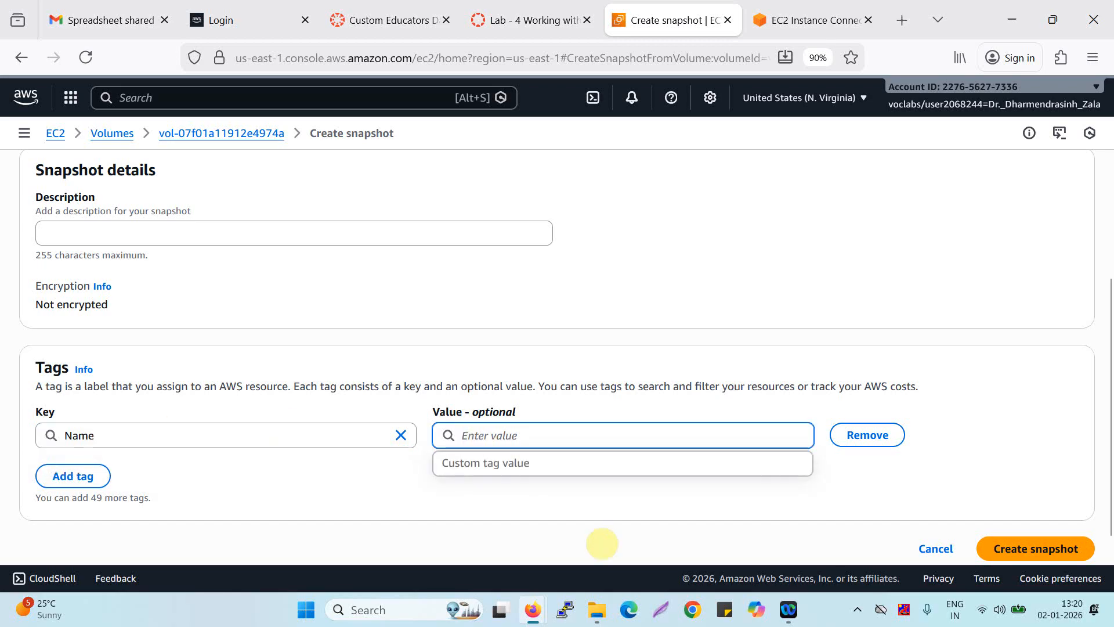
pyautogui.write('My S')
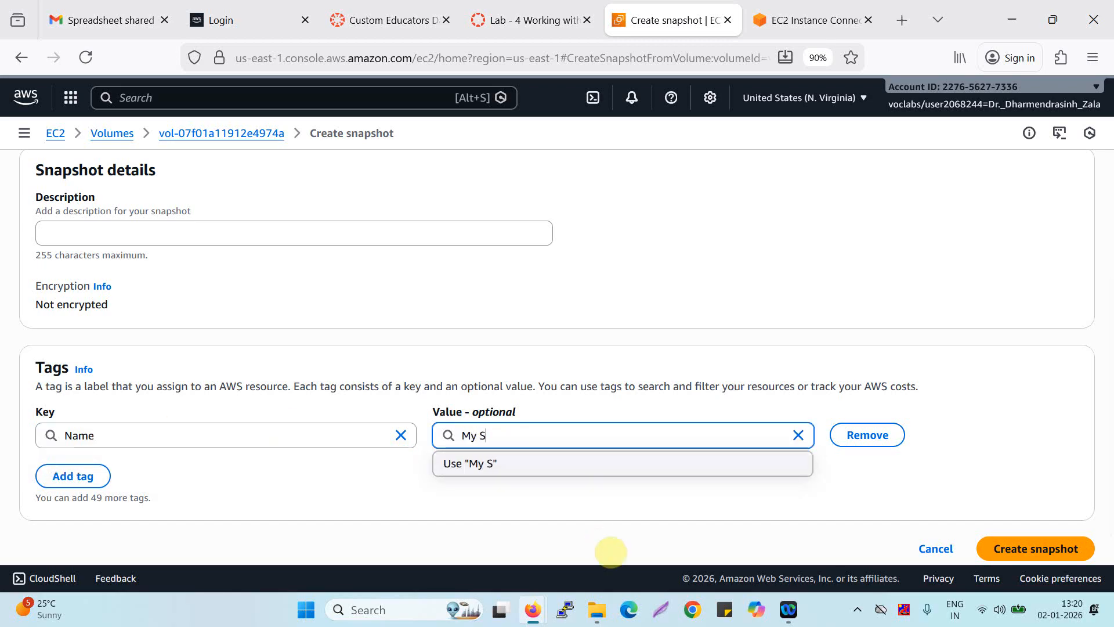
pyautogui.write('napshoy')
pyautogui.press('BackSpace')
pyautogui.write('t')
pyautogui.click(652, 510)
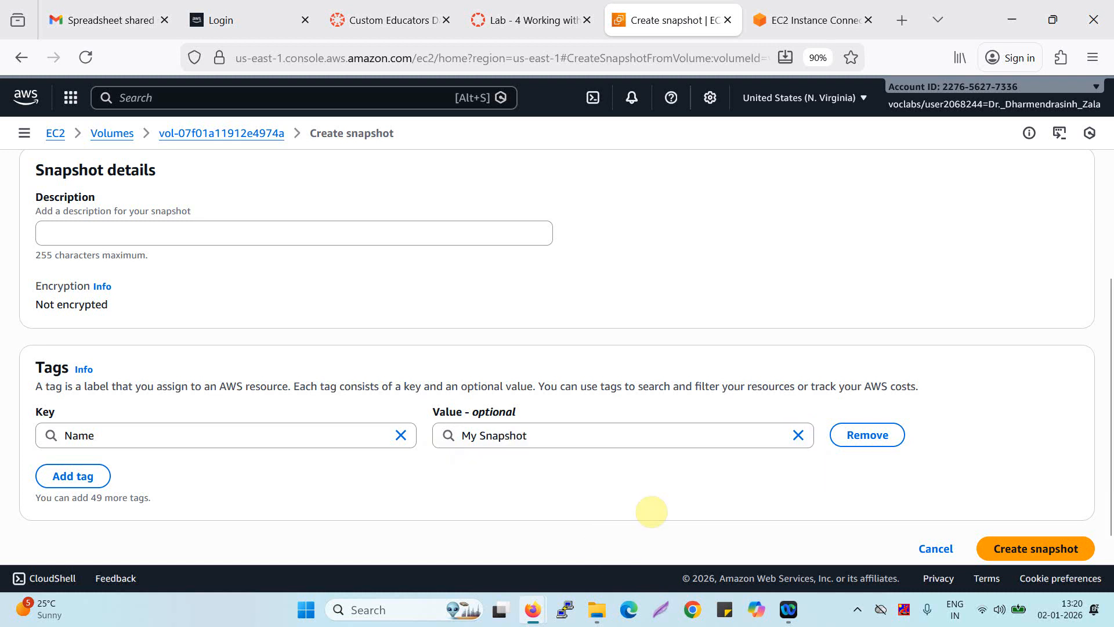
pyautogui.scroll(-1, 781, 497)
pyautogui.click(1038, 523)
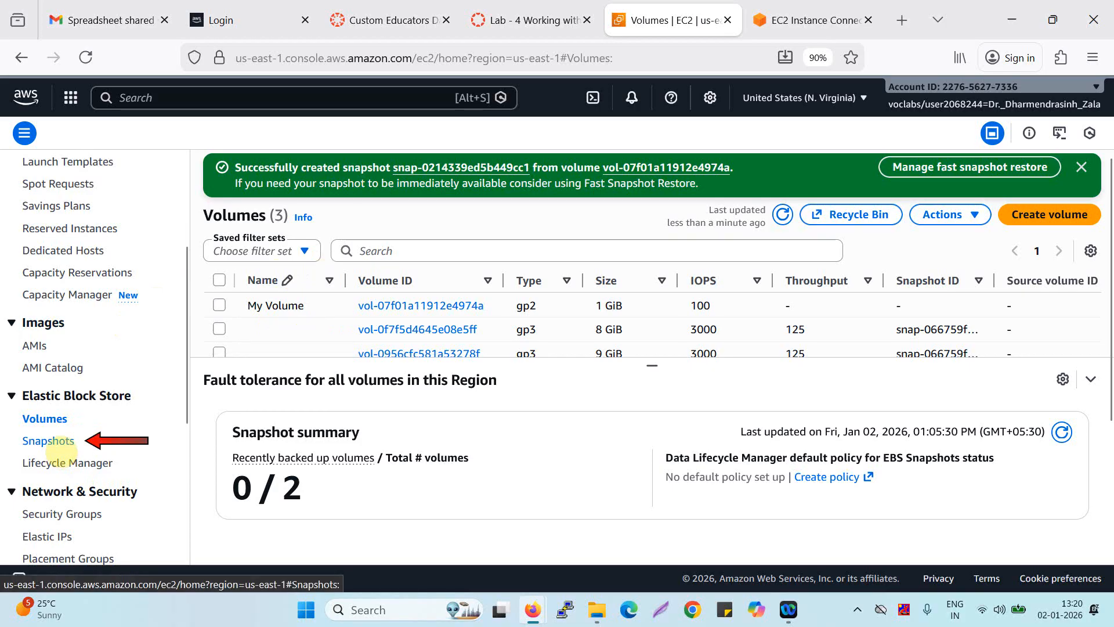
# View the list of EBS snapshots and examine the size and status of My Snapshot.
pyautogui.click(49, 442)
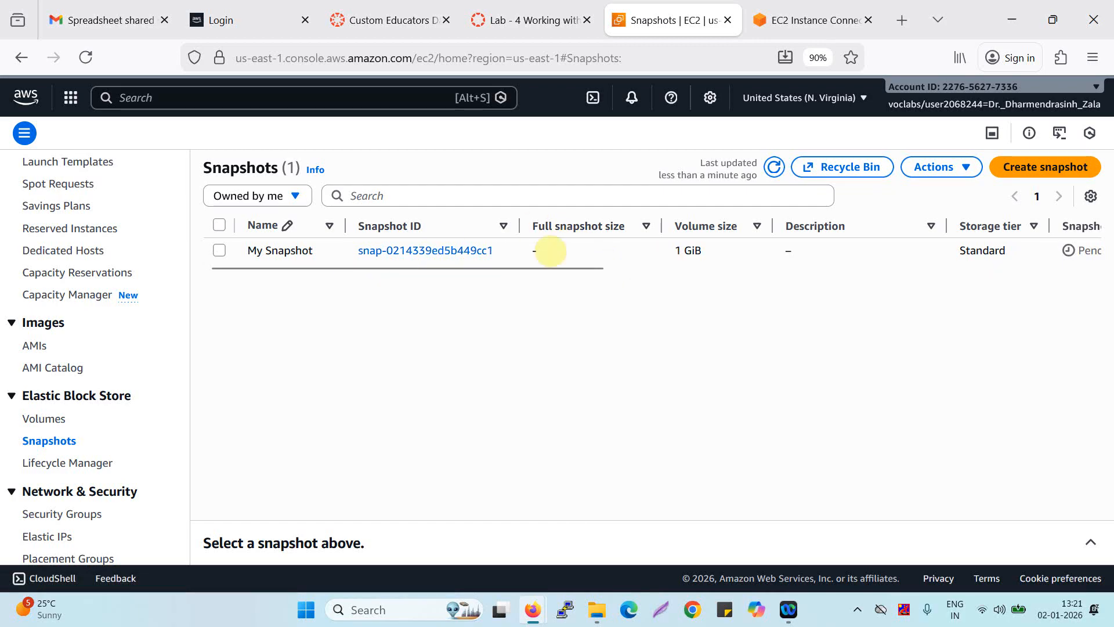
pyautogui.hscroll(5, 531, 250)
pyautogui.hscroll(4, 530, 250)
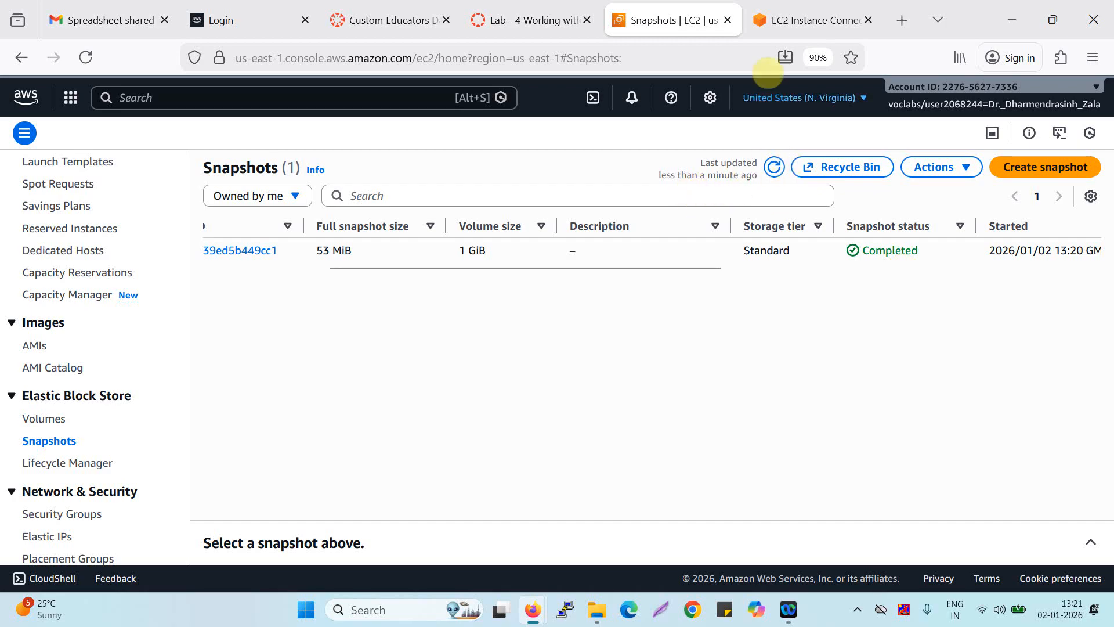
# Delete the file on the mounted volume by running the lab's command sudo rm /mnt/data-store/file.txt in the instance session.
pyautogui.click(789, 20)
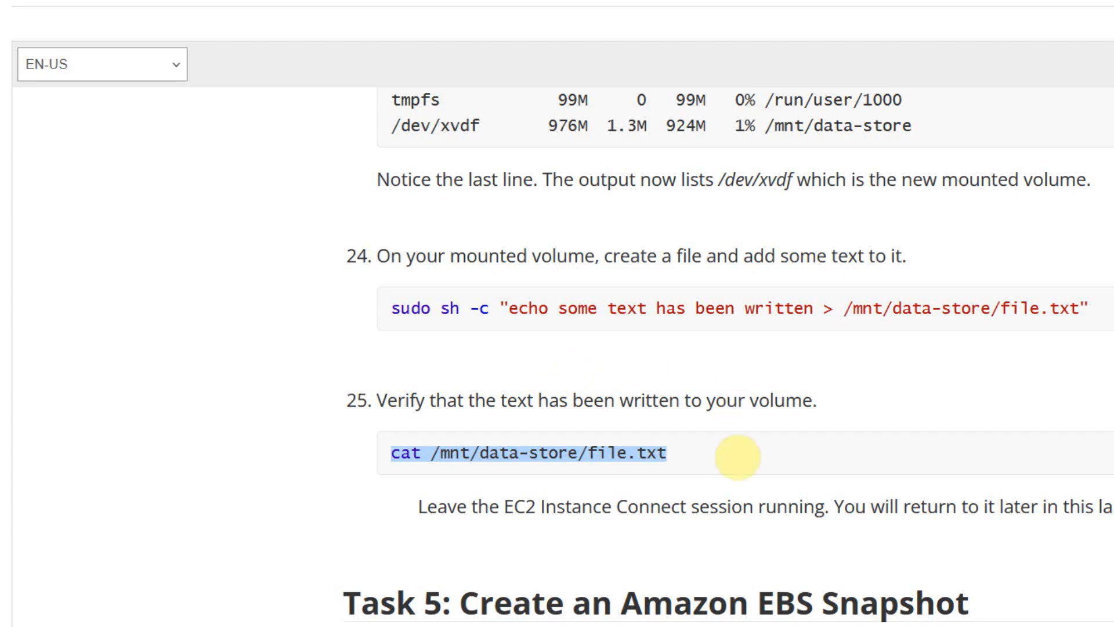
pyautogui.scroll(-10, 737, 456)
pyautogui.scroll(-4, 738, 456)
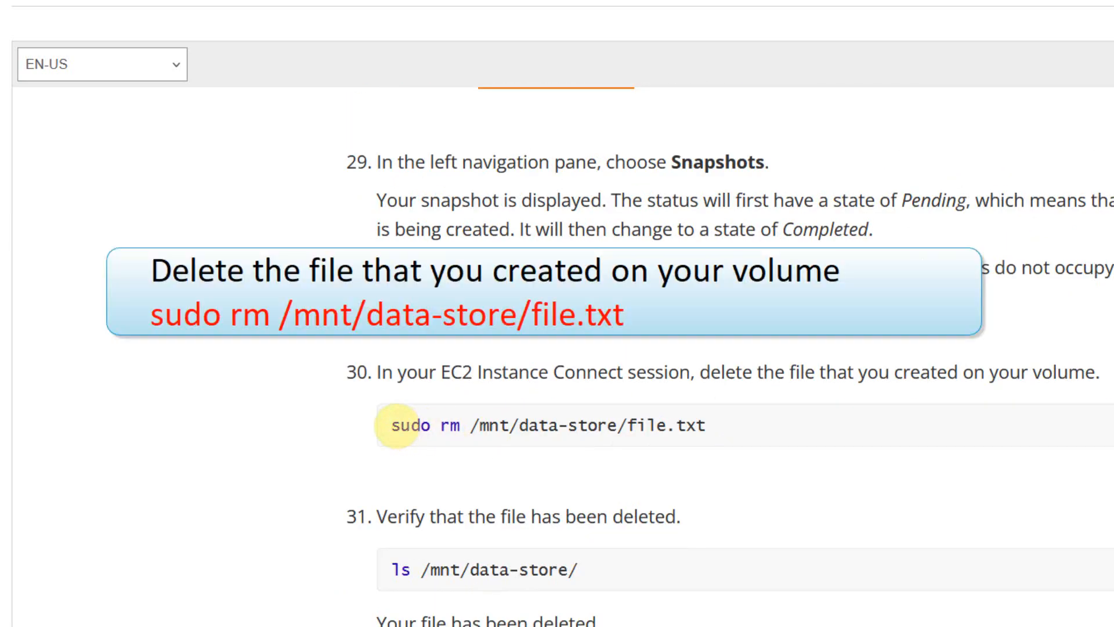
pyautogui.moveTo(392, 425); pyautogui.dragTo(707, 426)
pyautogui.hotkey('ctrl', 'c')
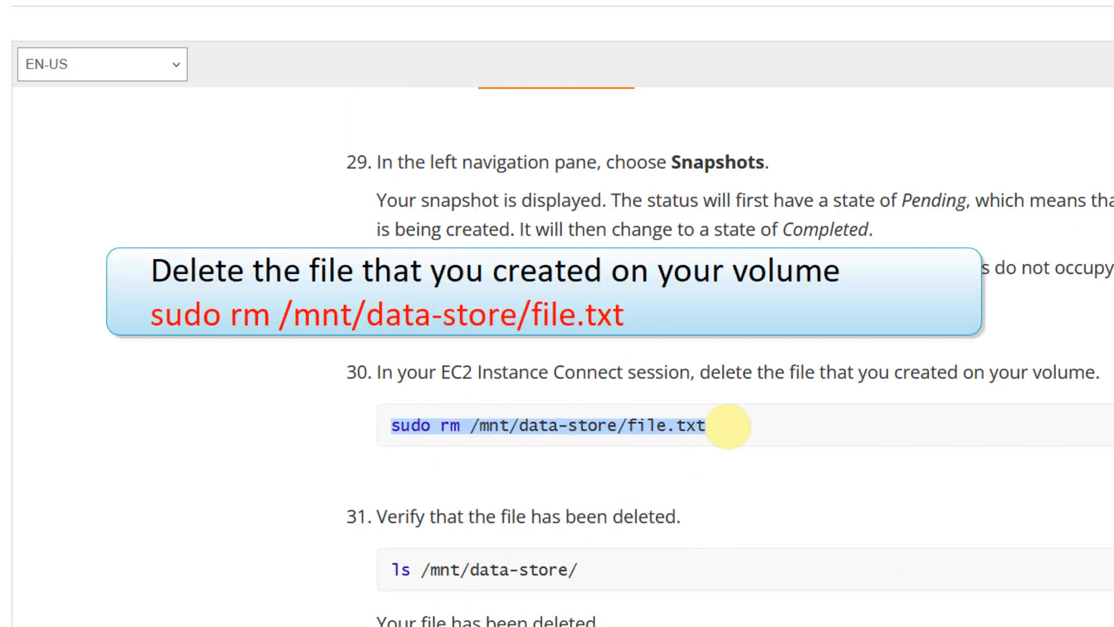
pyautogui.hotkey('alt', 'Tab')
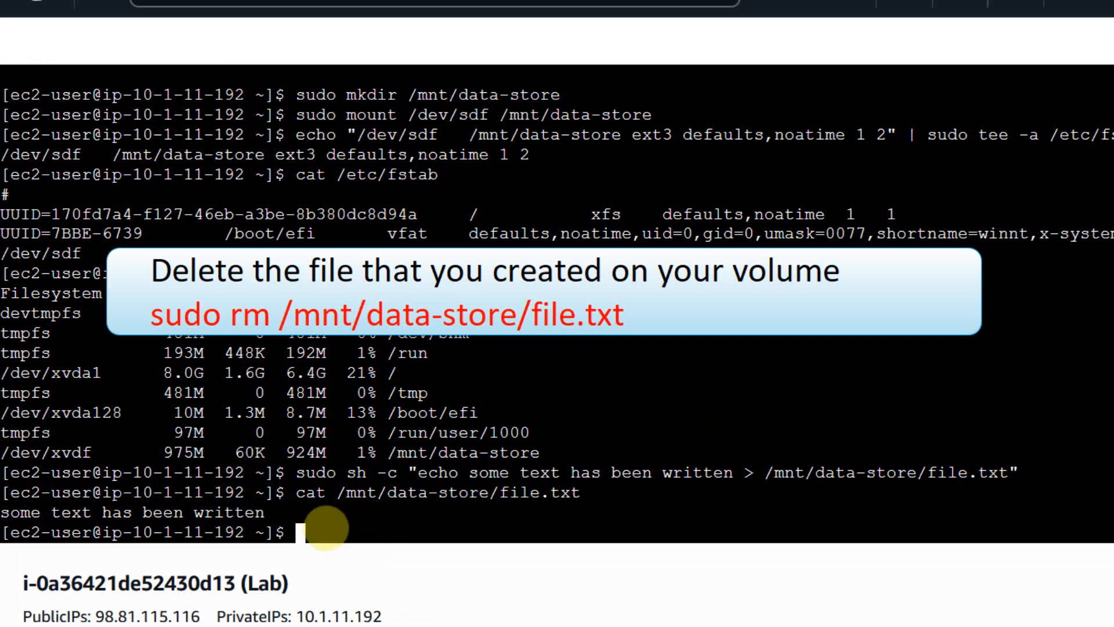
pyautogui.rightClick(328, 523)
pyautogui.click(377, 253)
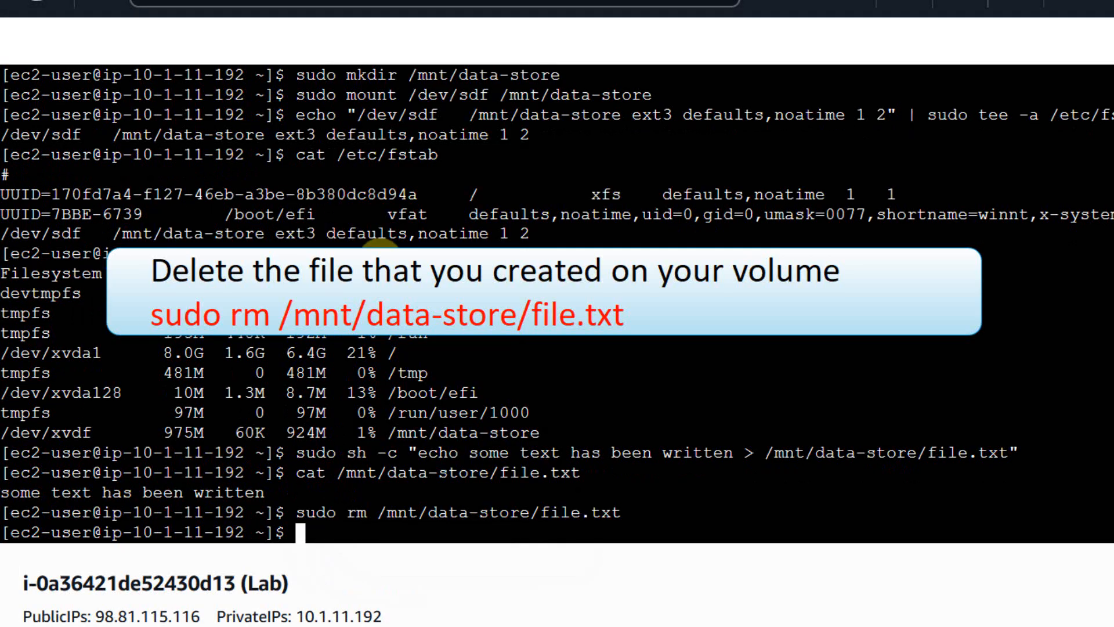
# List the contents of the mounted volume with the lab's command ls /mnt/data-store/ to check the file deletion.
pyautogui.hotkey('alt', 'Tab')
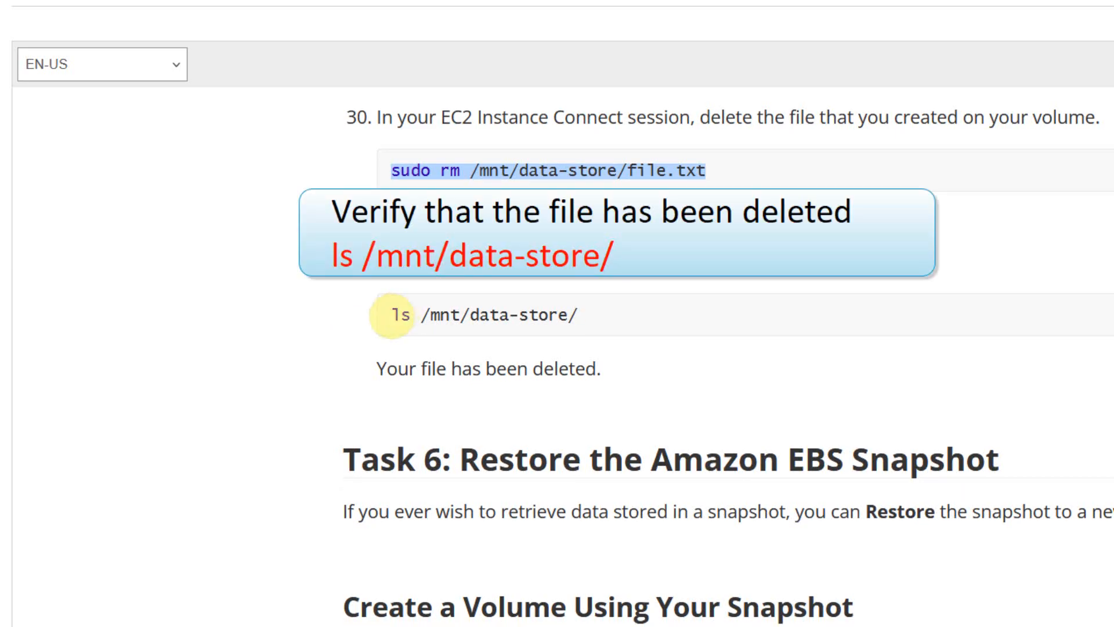
pyautogui.click(485, 434)
pyautogui.moveTo(391, 315); pyautogui.dragTo(613, 319)
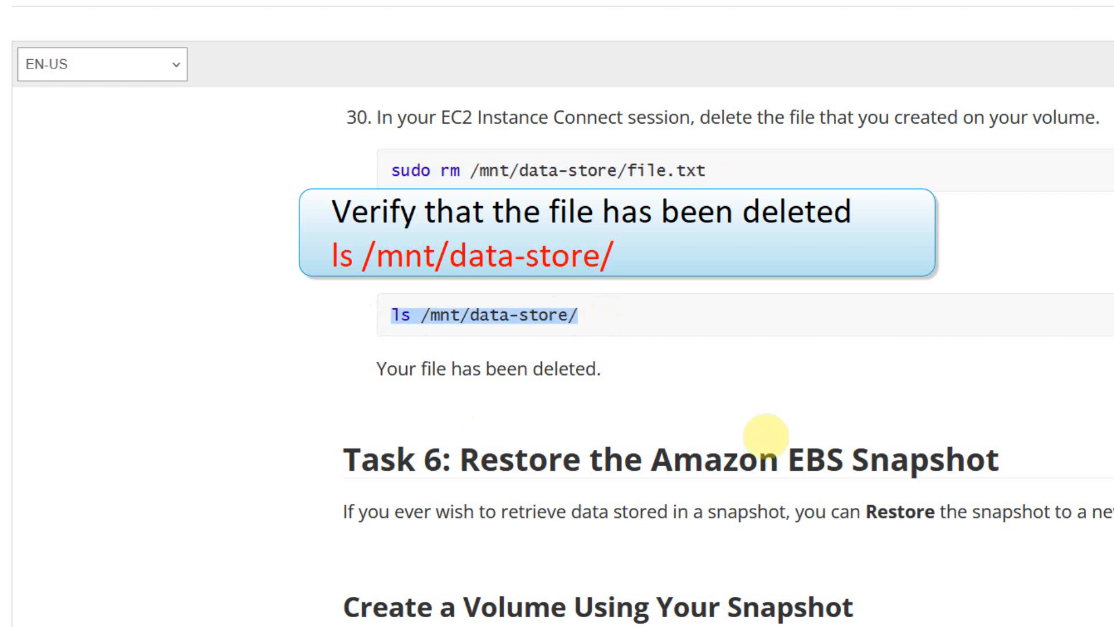
pyautogui.hotkey('alt', 'Tab')
pyautogui.rightClick(310, 530)
pyautogui.click(348, 257)
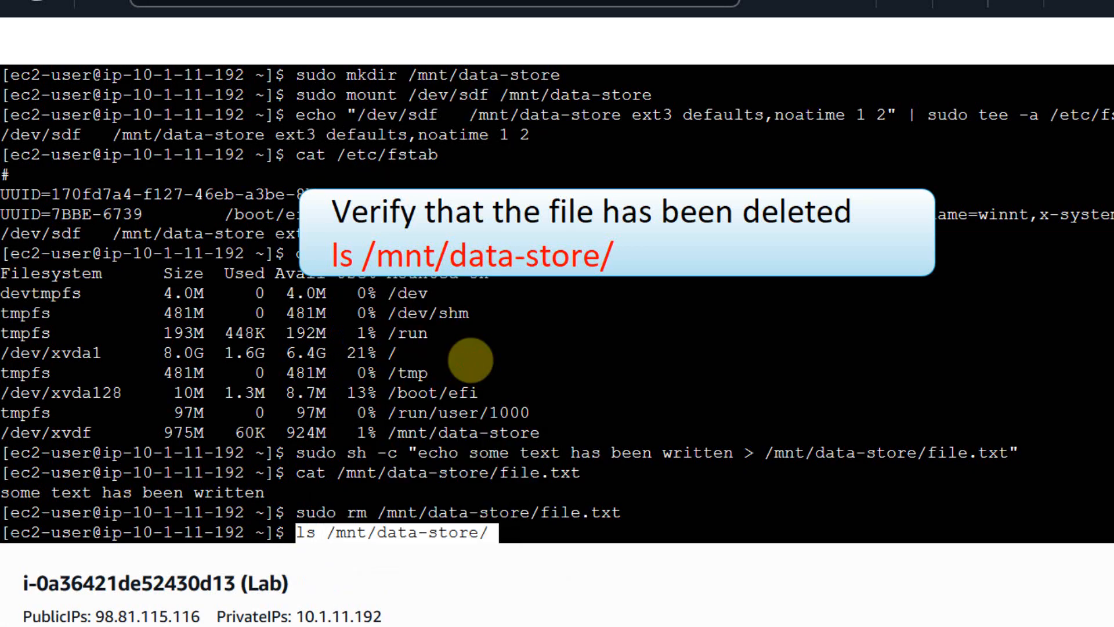
pyautogui.press('Return')
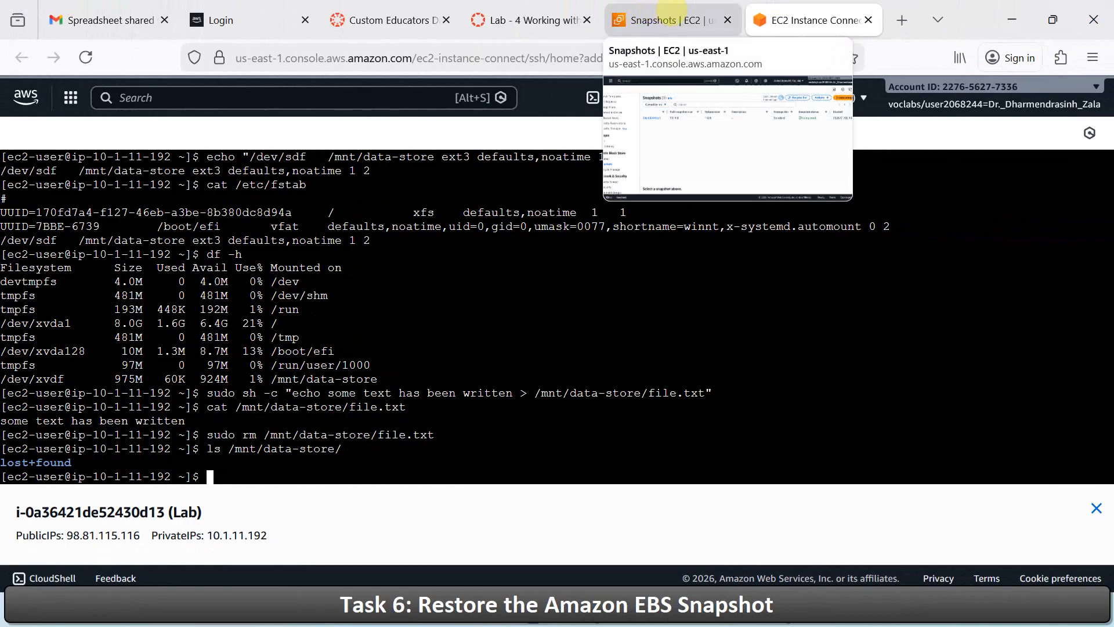
# Return to the EC2 snapshot list and start creating a volume from My Snapshot.
pyautogui.click(671, 12)
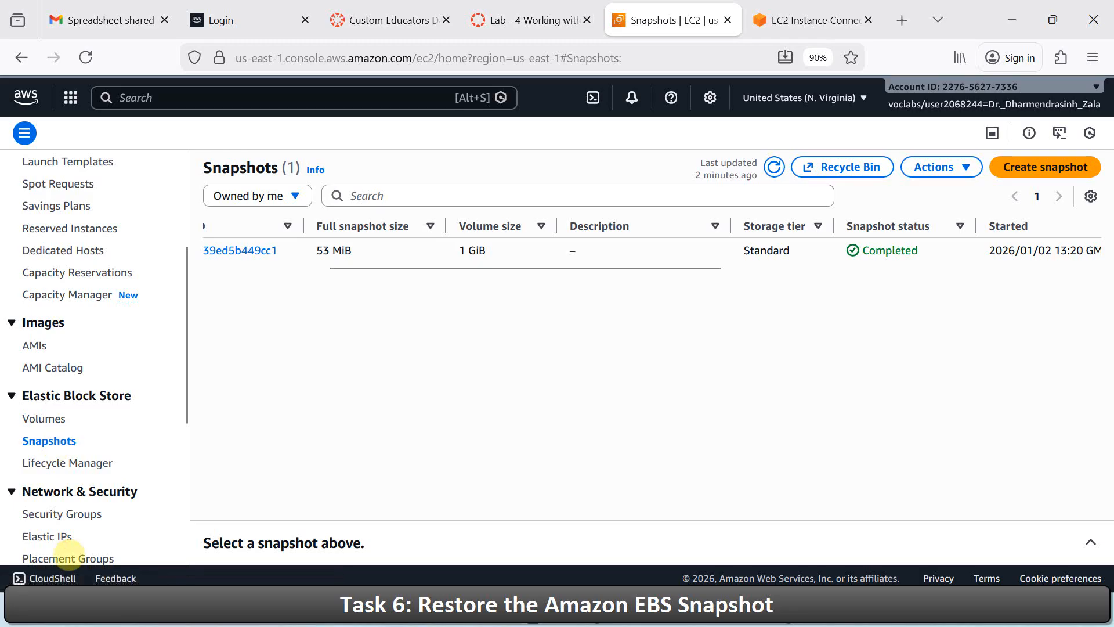
pyautogui.click(220, 251)
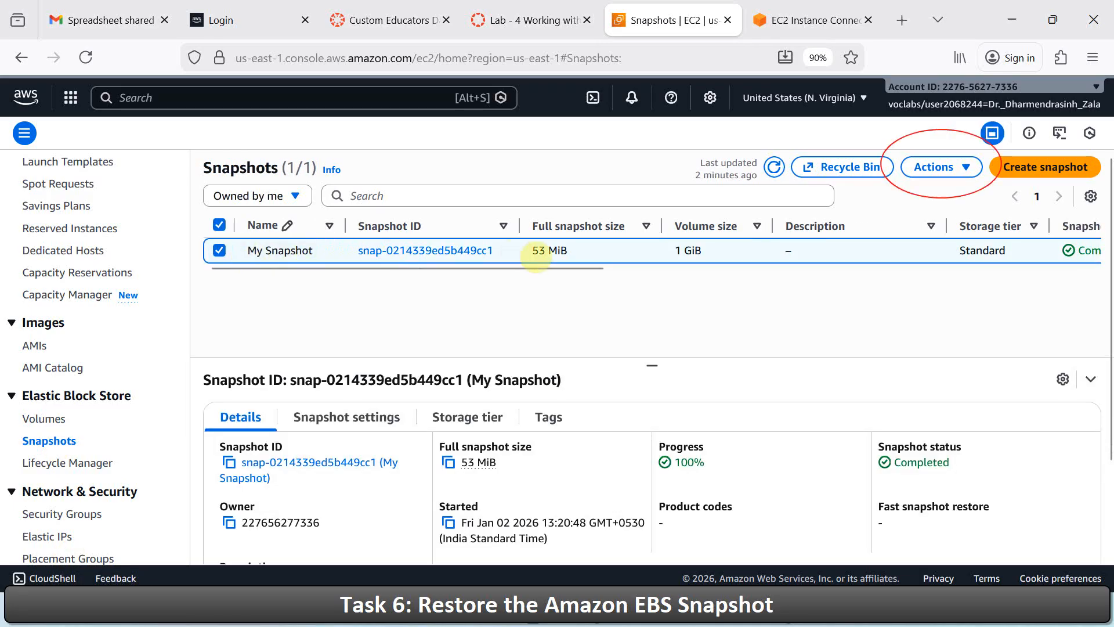
pyautogui.click(956, 167)
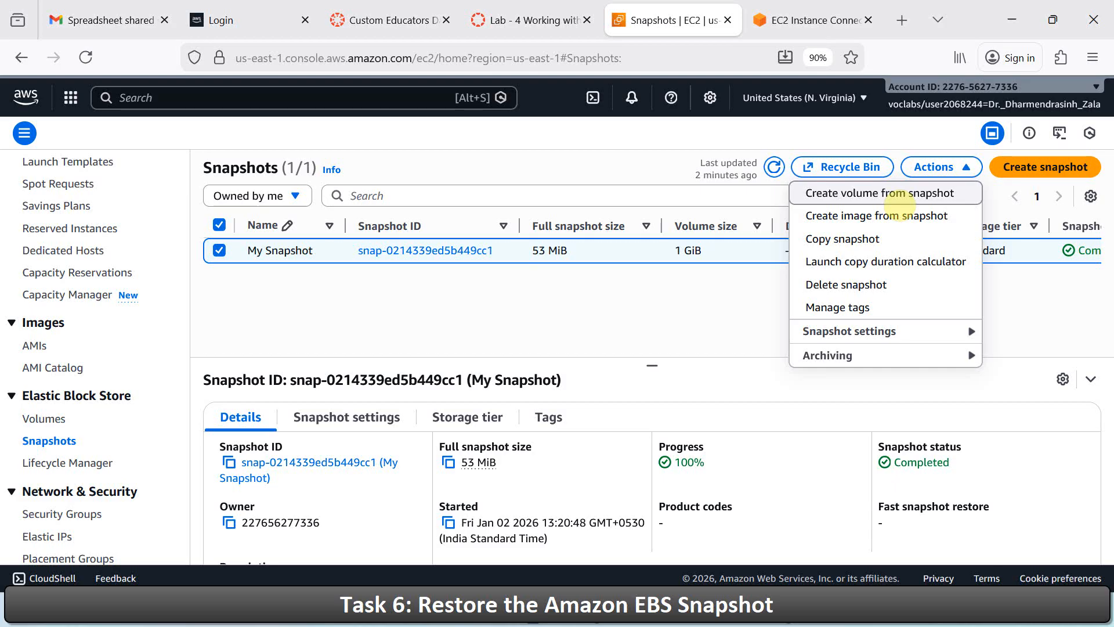
pyautogui.click(905, 194)
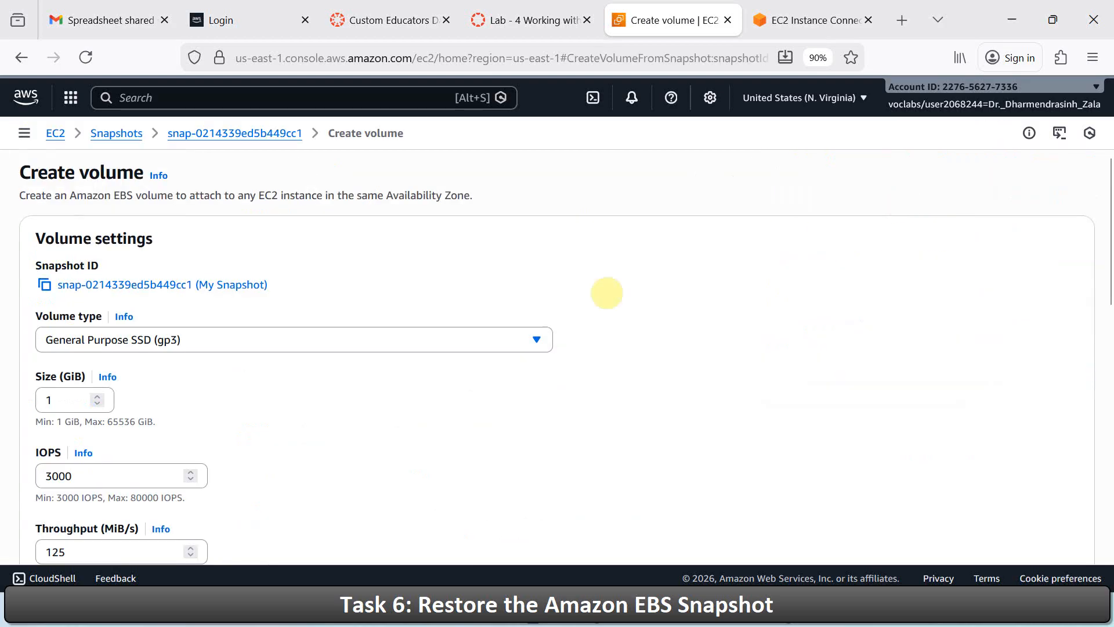
# Add a Name tag with the value Restored Volume to the new volume and create it from the snapshot.
pyautogui.scroll(-3, 224, 416)
pyautogui.scroll(2, 226, 415)
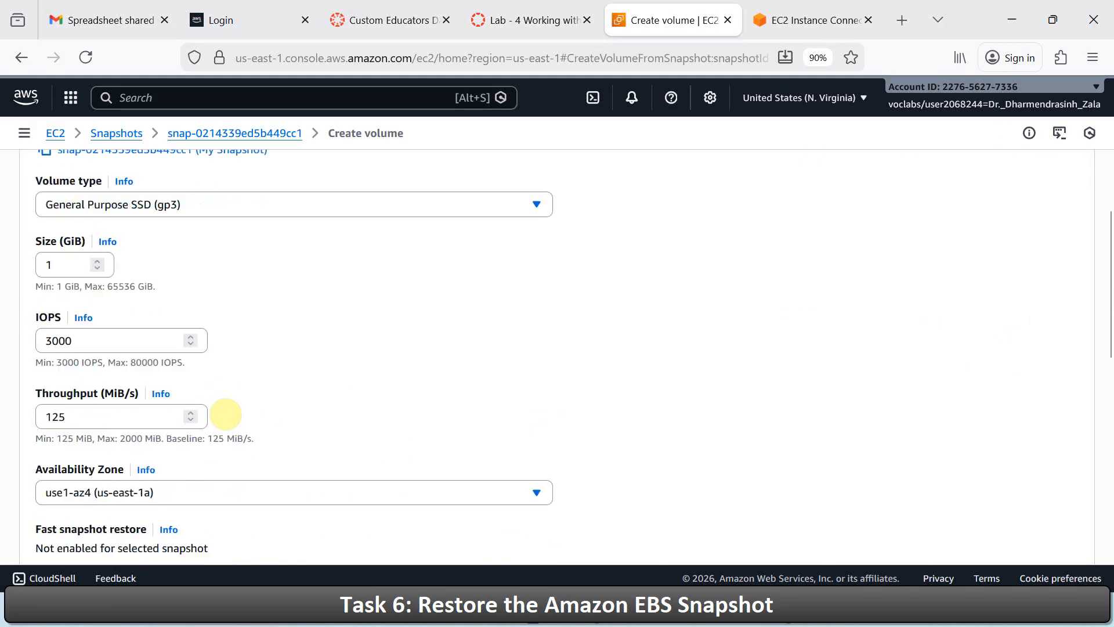
pyautogui.scroll(-1, 266, 378)
pyautogui.scroll(2, 266, 380)
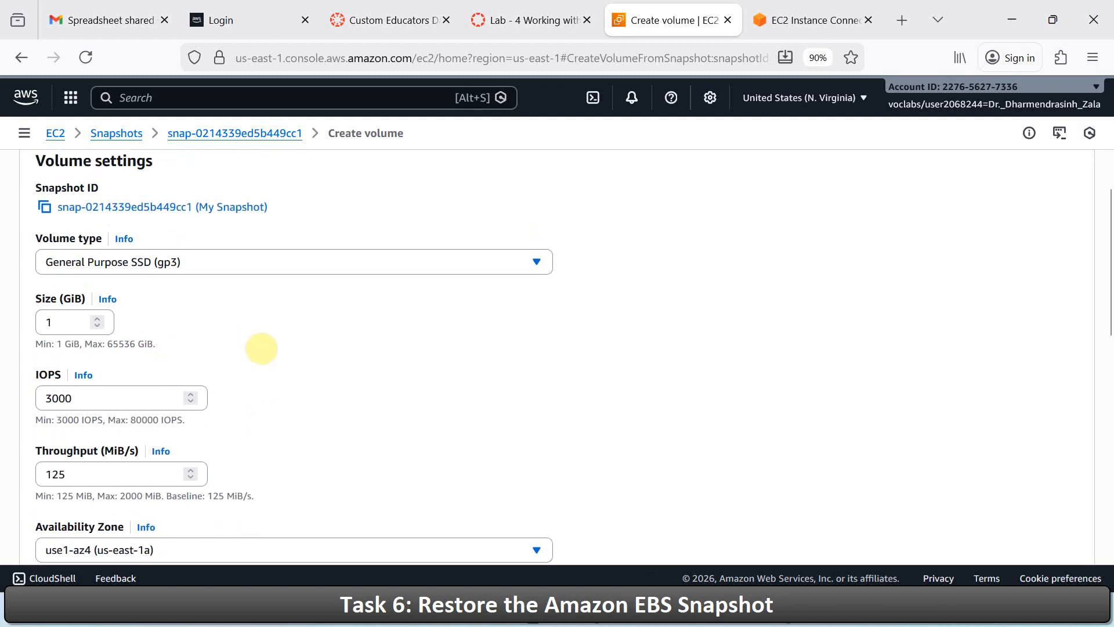
pyautogui.scroll(-3, 262, 349)
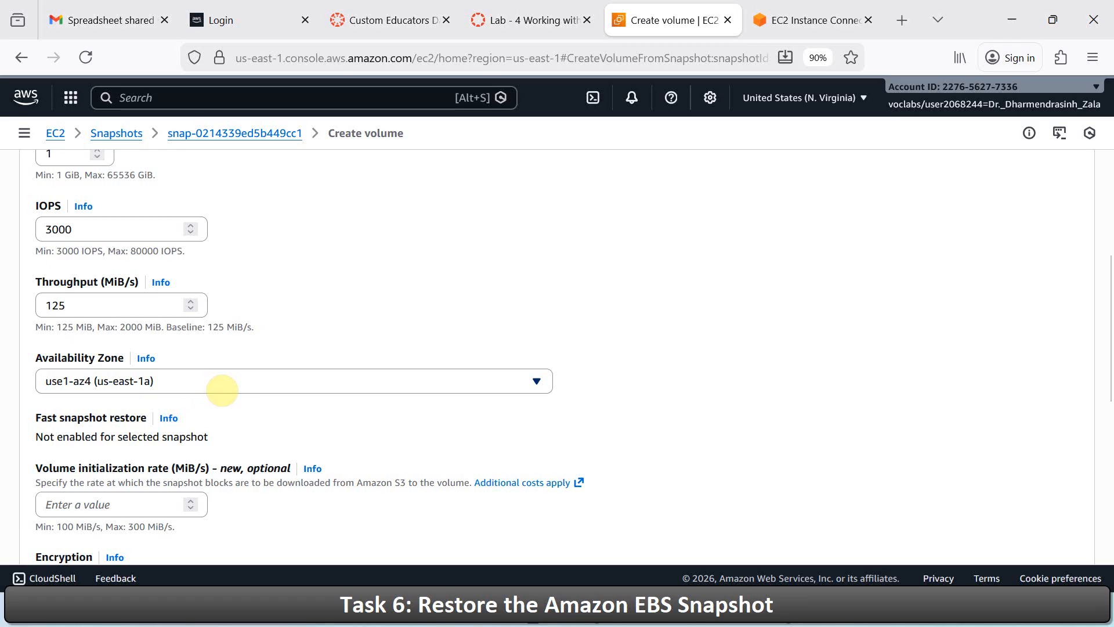
pyautogui.scroll(-1, 258, 400)
pyautogui.scroll(-5, 266, 402)
pyautogui.click(79, 458)
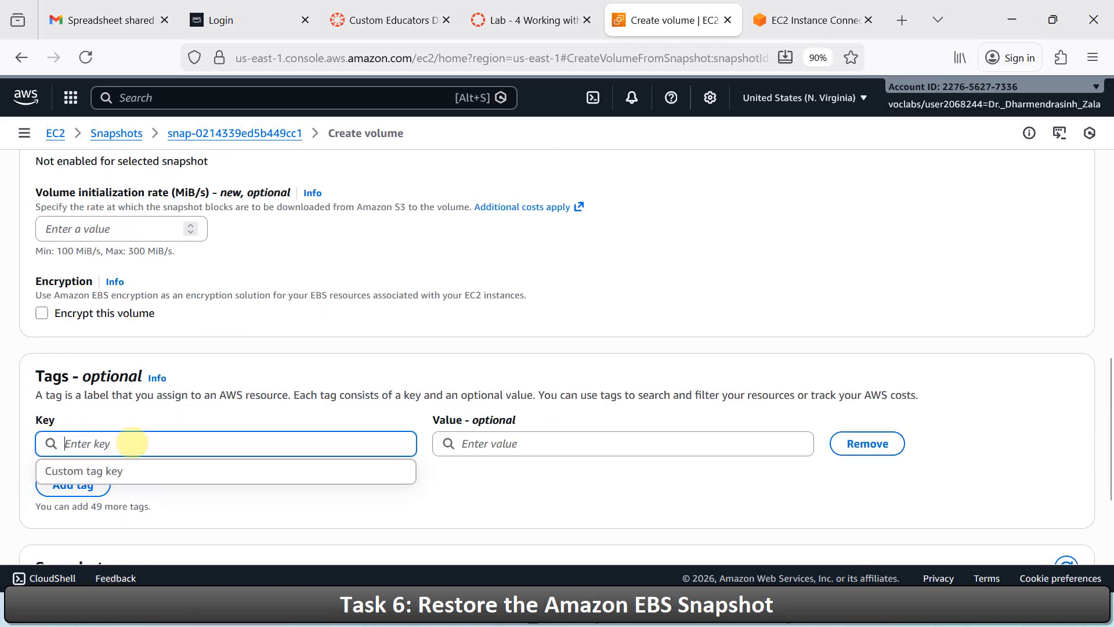
pyautogui.write('Name')
pyautogui.press('Tab')
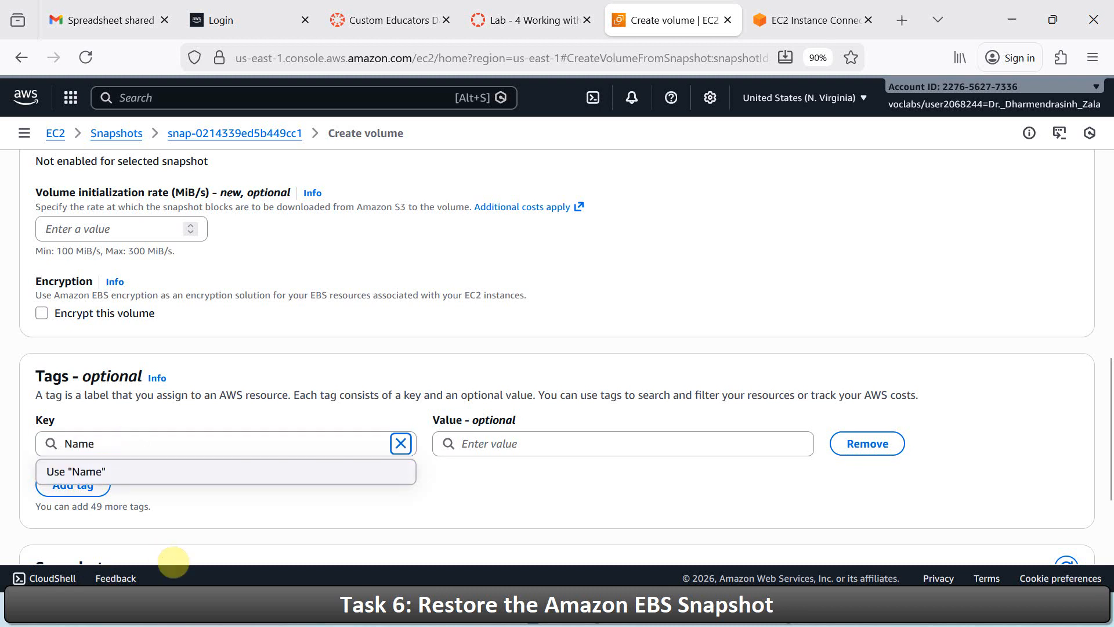
pyautogui.press('Tab')
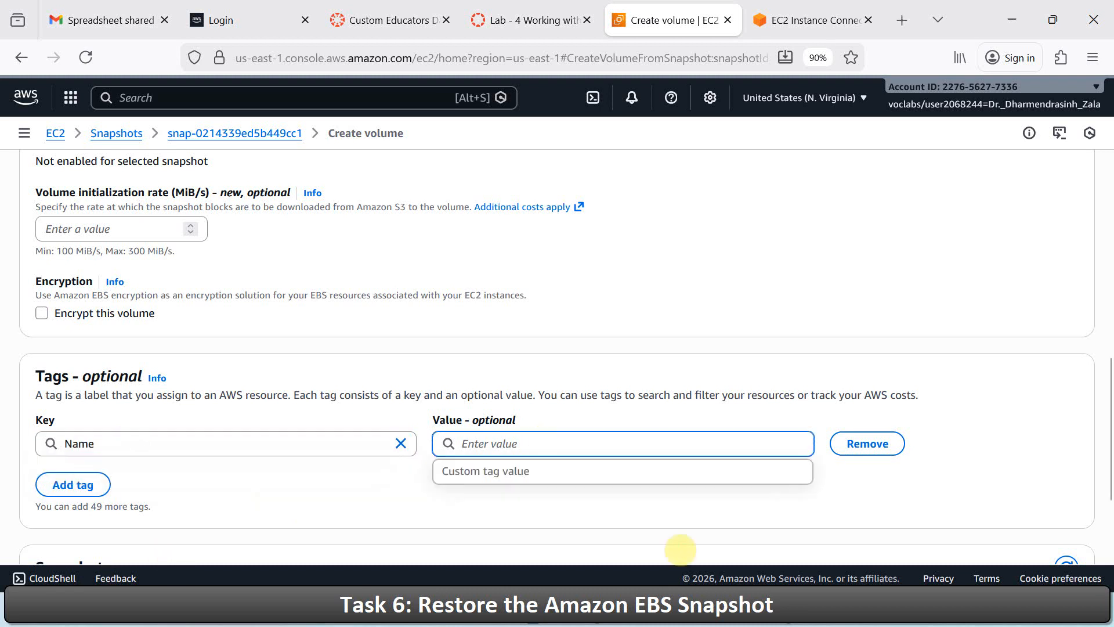
pyautogui.write('Re')
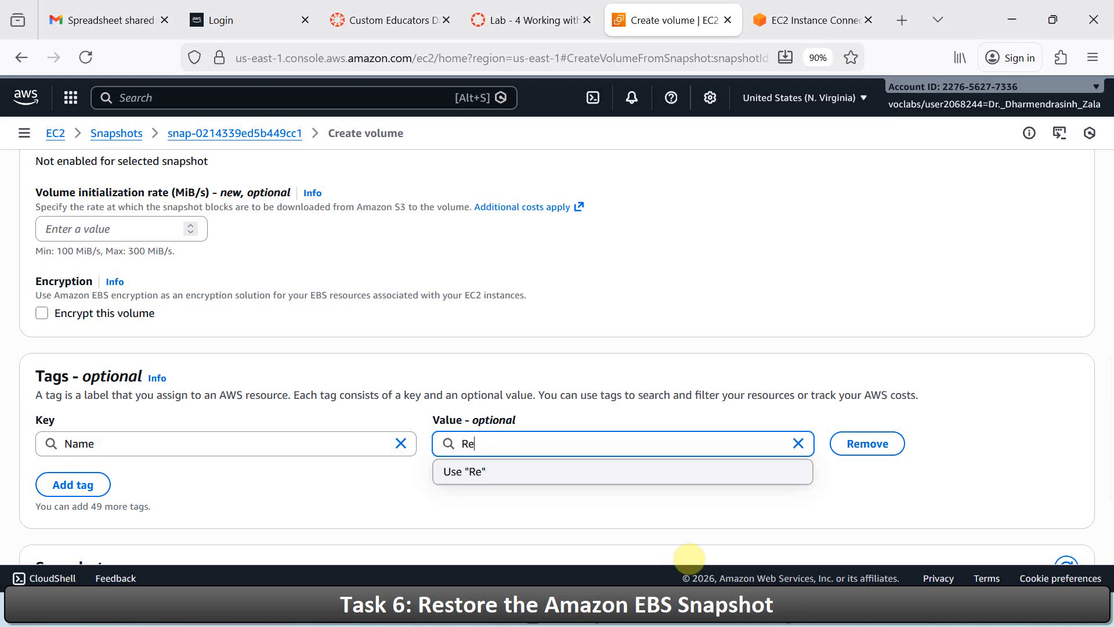
pyautogui.write('stored Volume')
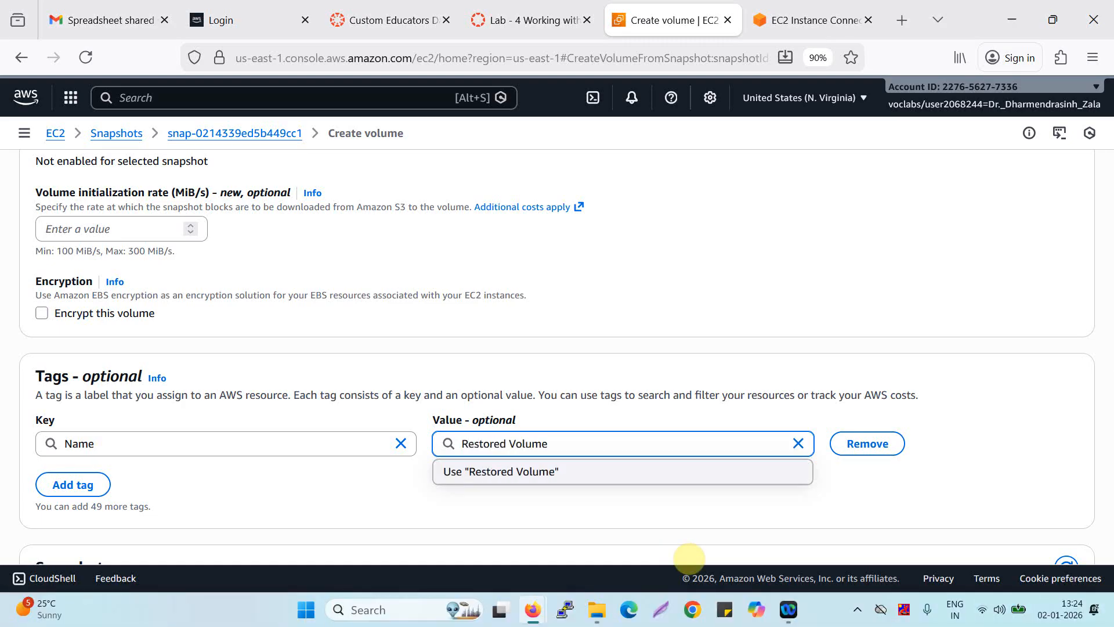
pyautogui.press('Tab')
pyautogui.scroll(-3, 557, 360)
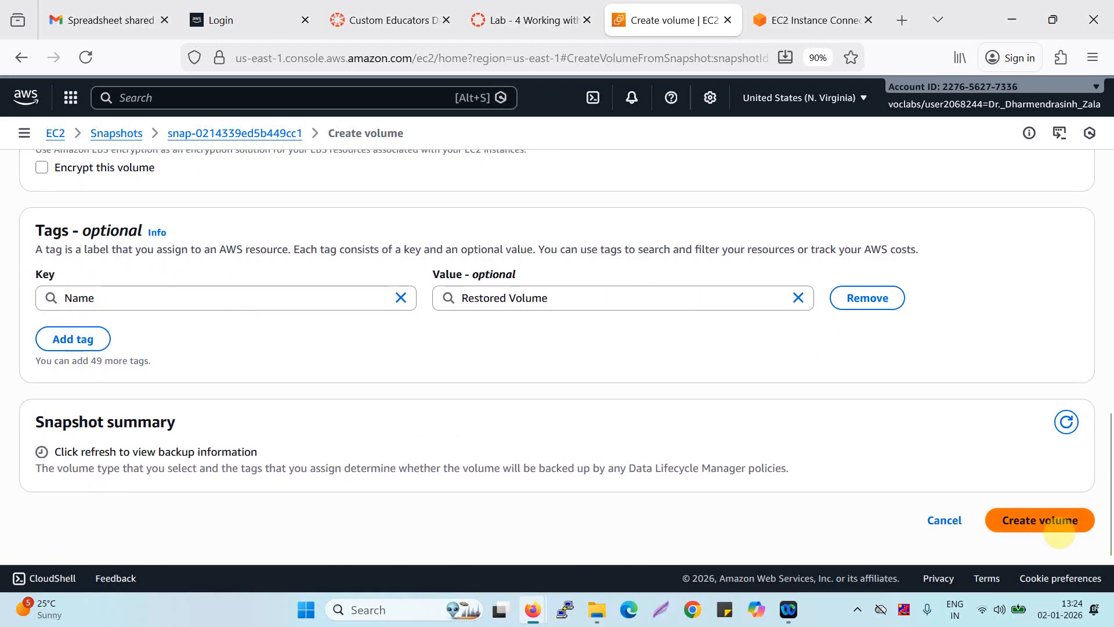
pyautogui.click(1057, 525)
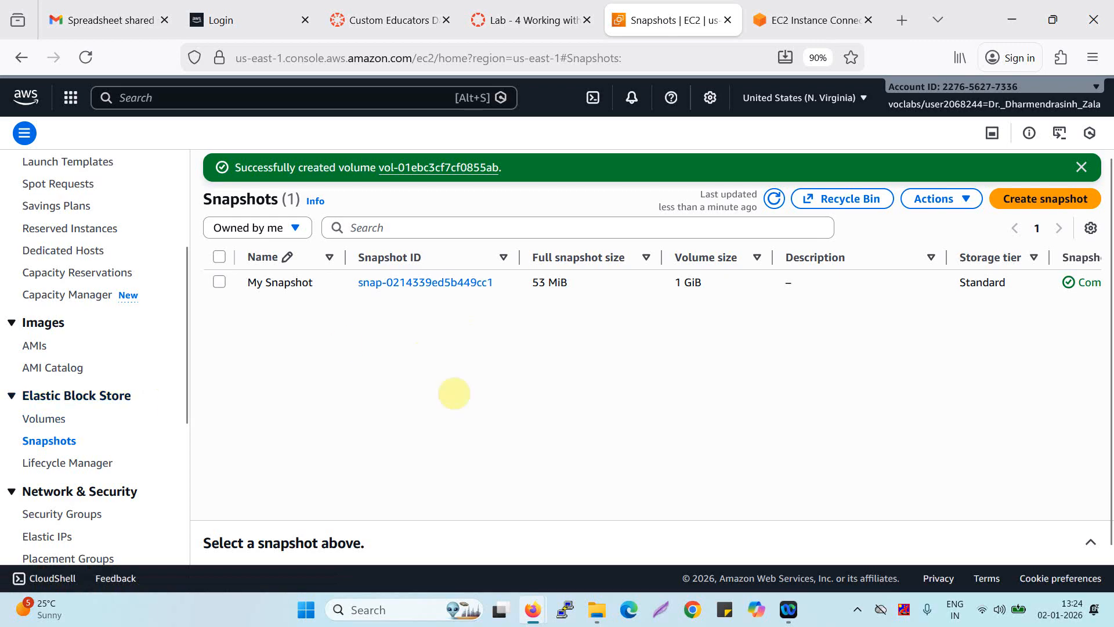
# Start attaching Restored Volume from the EC2 volumes list and choose the Lab instance as the target.
pyautogui.click(47, 418)
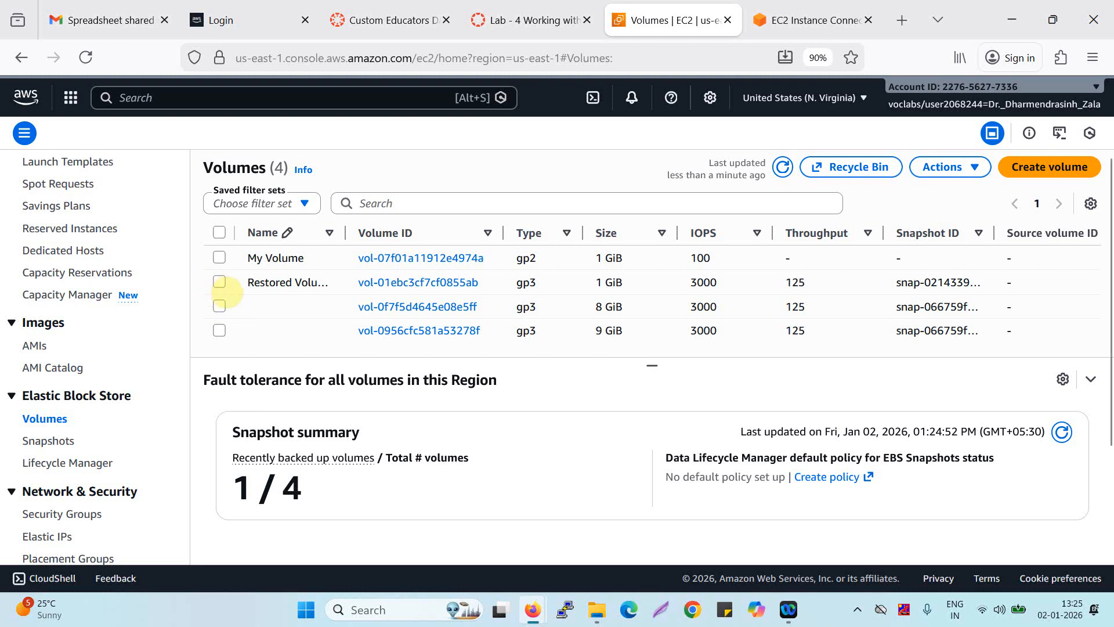
pyautogui.click(219, 282)
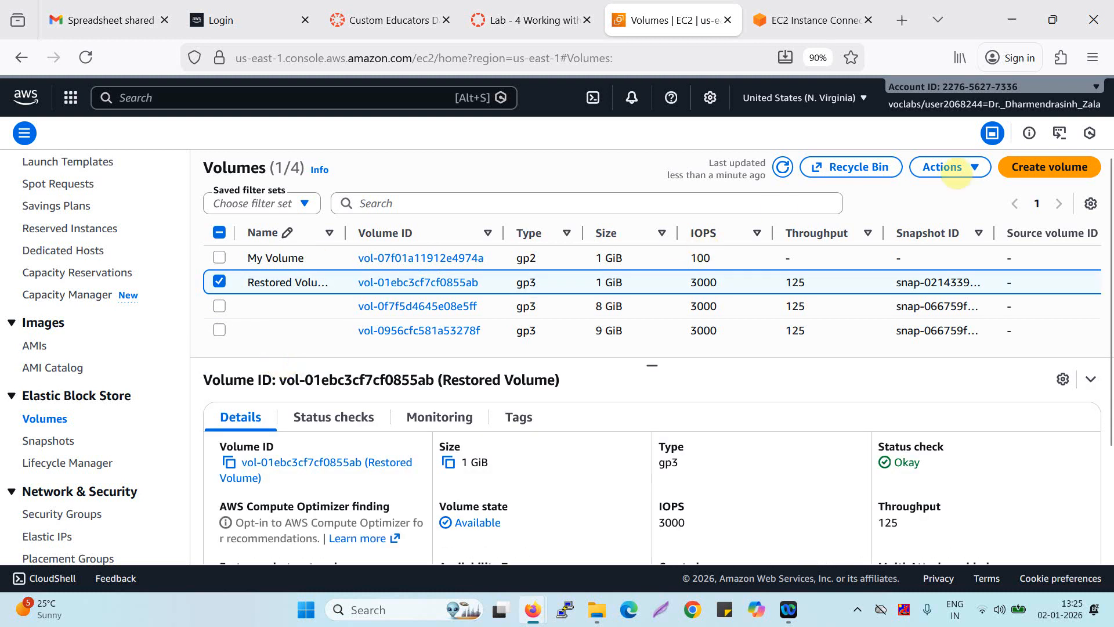
pyautogui.click(974, 175)
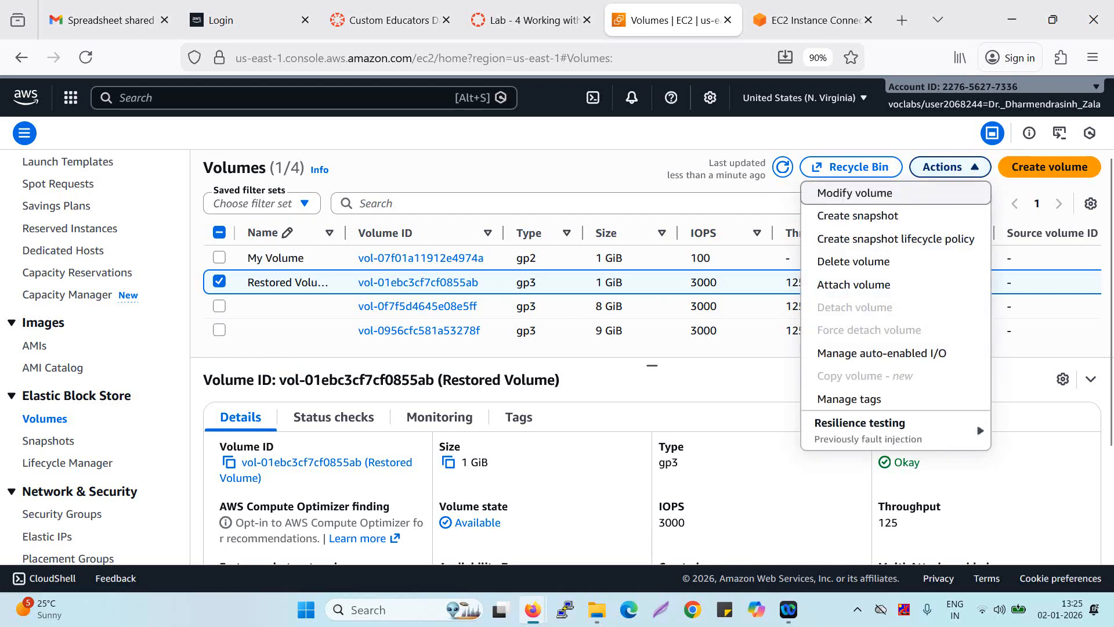
pyautogui.click(853, 284)
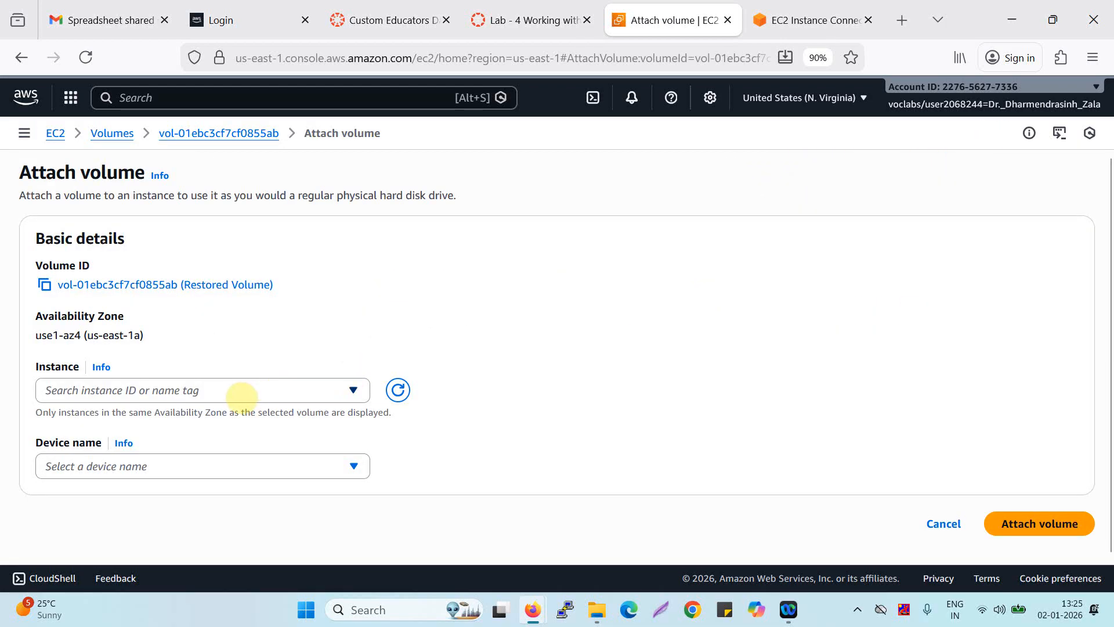
pyautogui.click(241, 392)
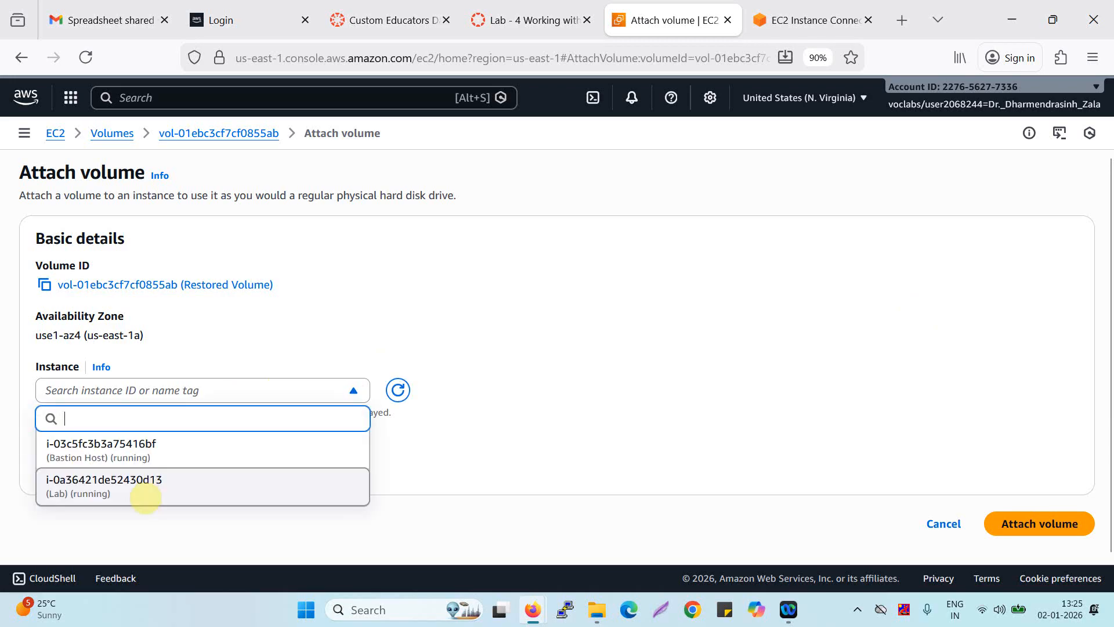
pyautogui.click(142, 492)
# Set the device name to /dev/sdg, attach the volume and check its state in the volumes list.
pyautogui.click(165, 476)
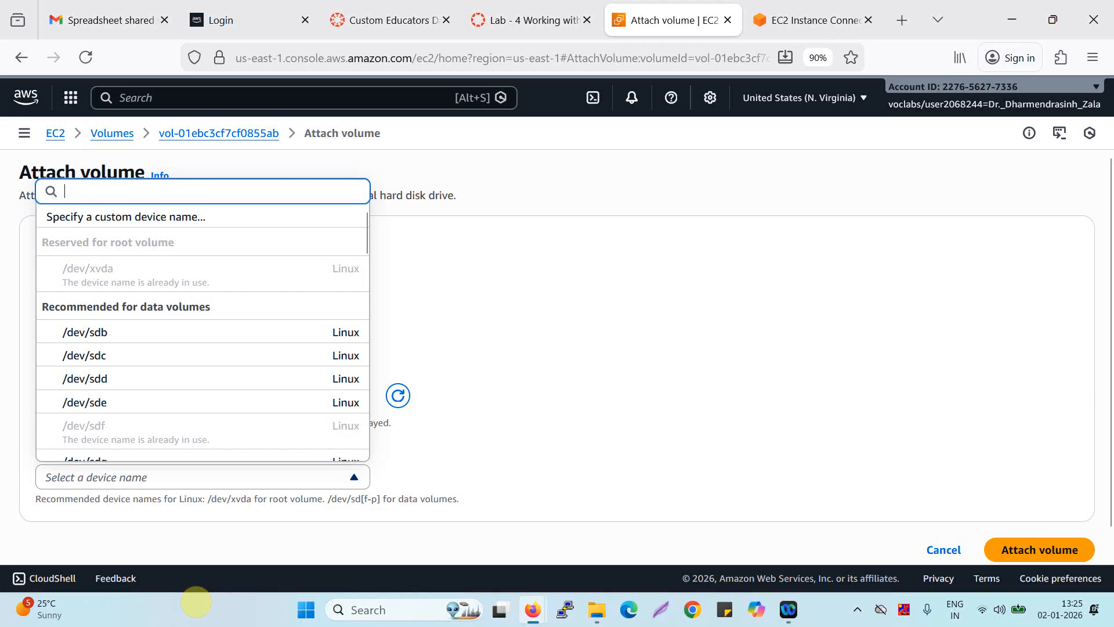
pyautogui.write('/dev/')
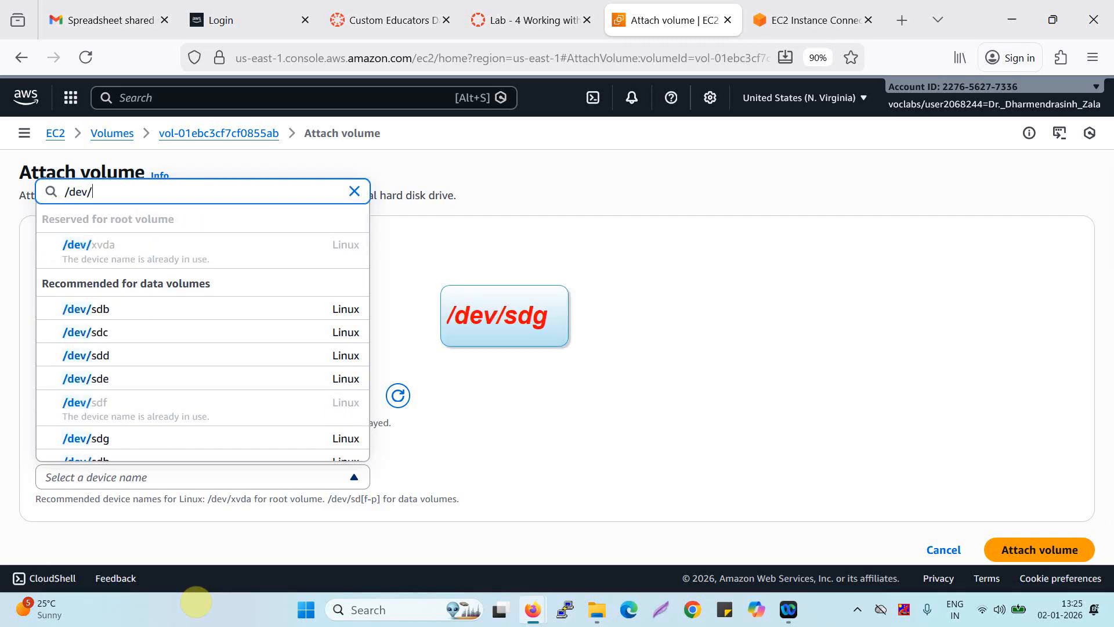
pyautogui.write('sdg')
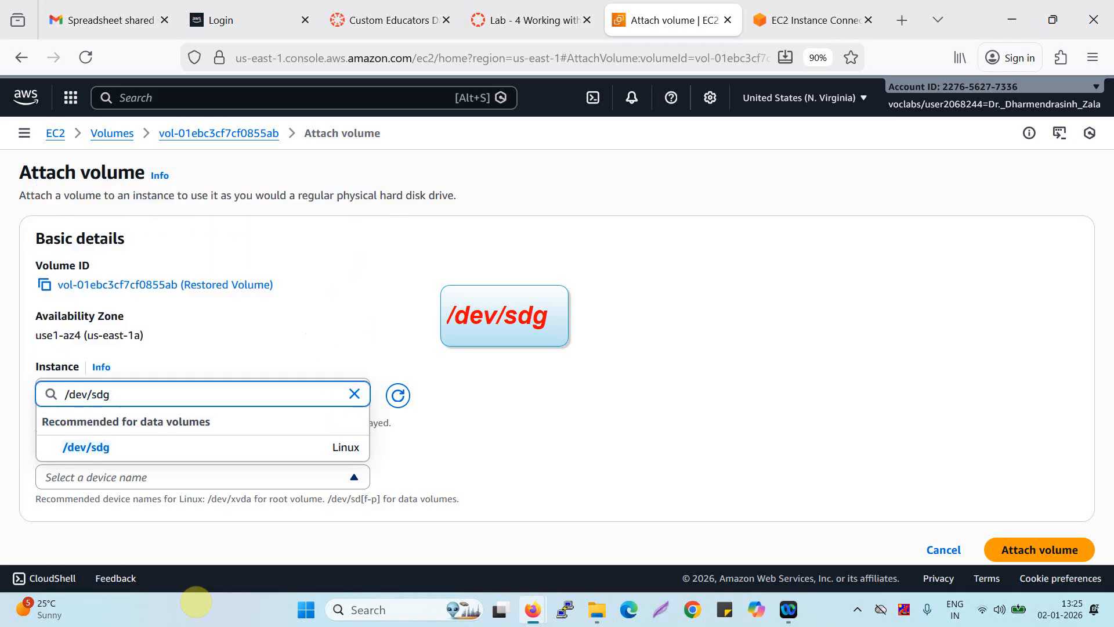
pyautogui.click(95, 449)
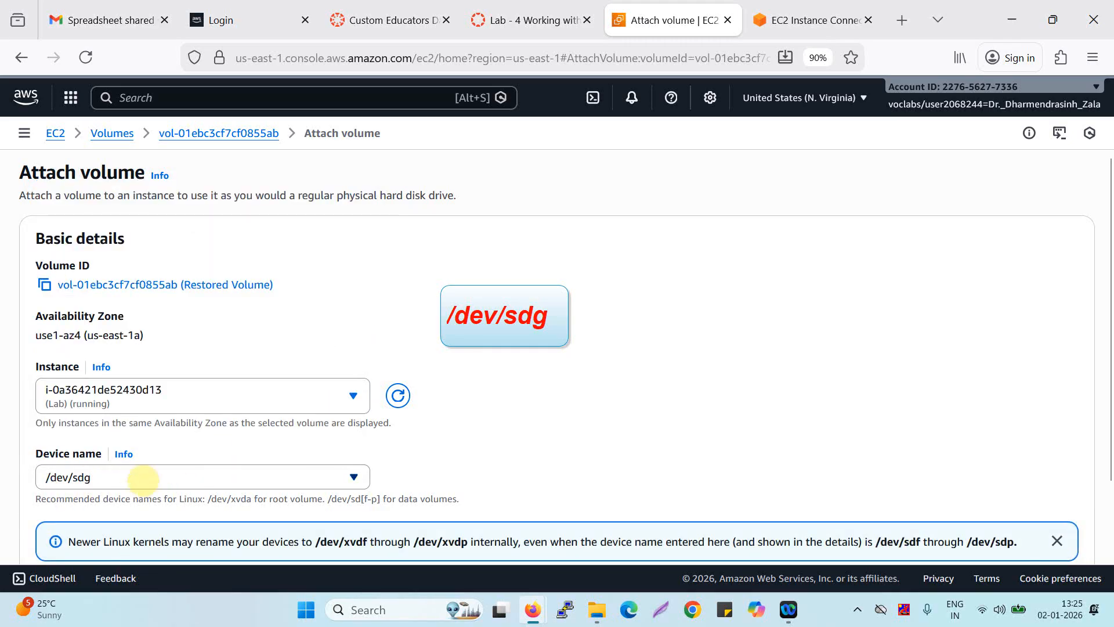
pyautogui.scroll(-2, 1072, 430)
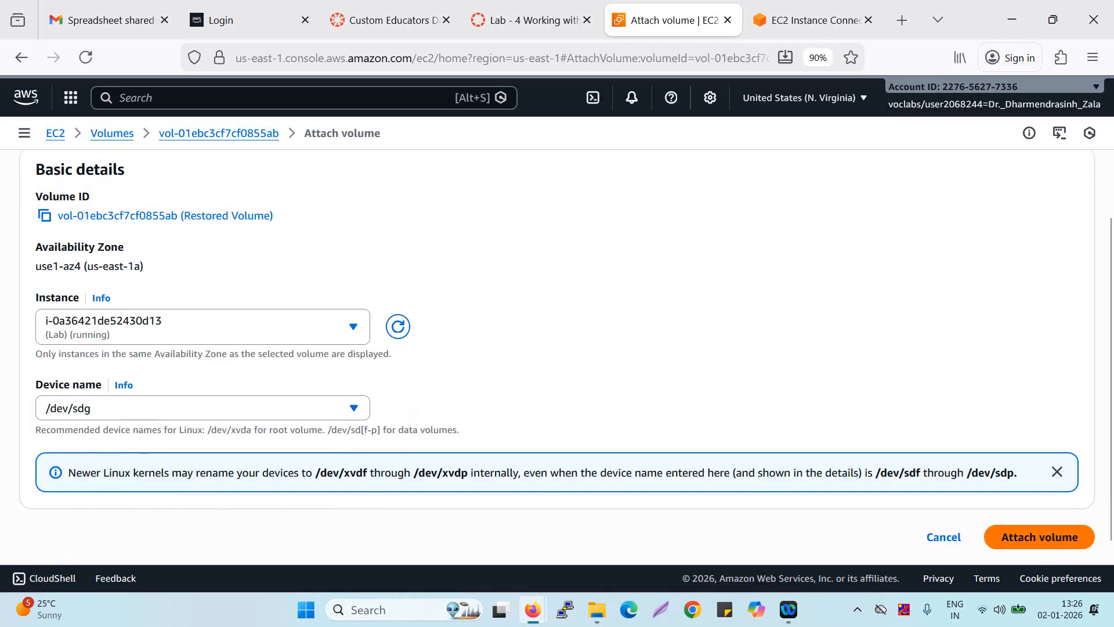
pyautogui.click(1053, 539)
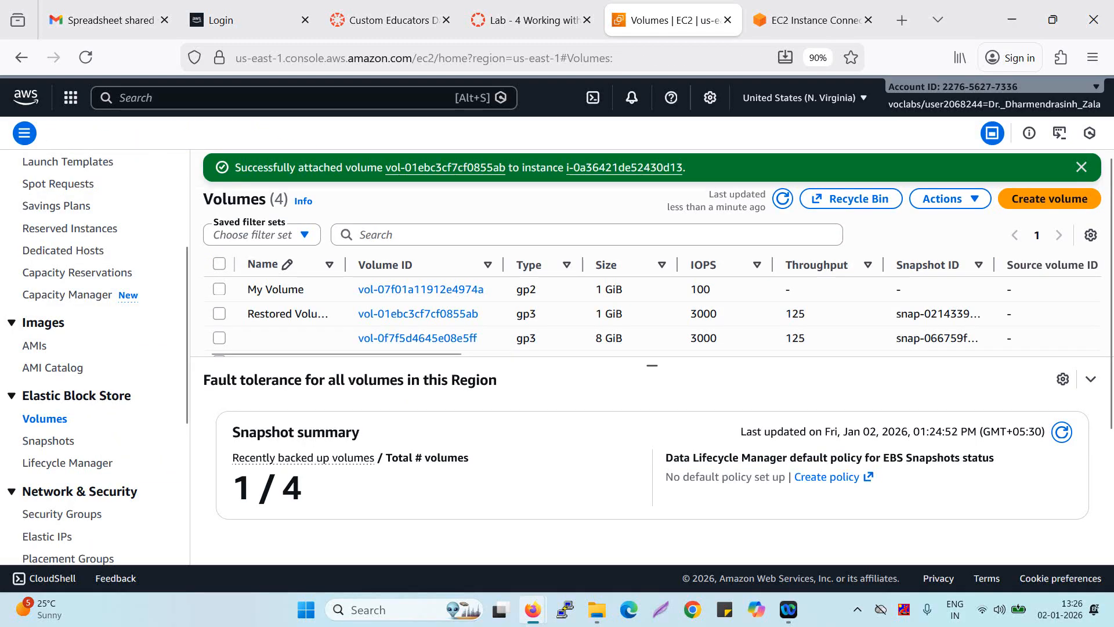
pyautogui.hscroll(10, 386, 337)
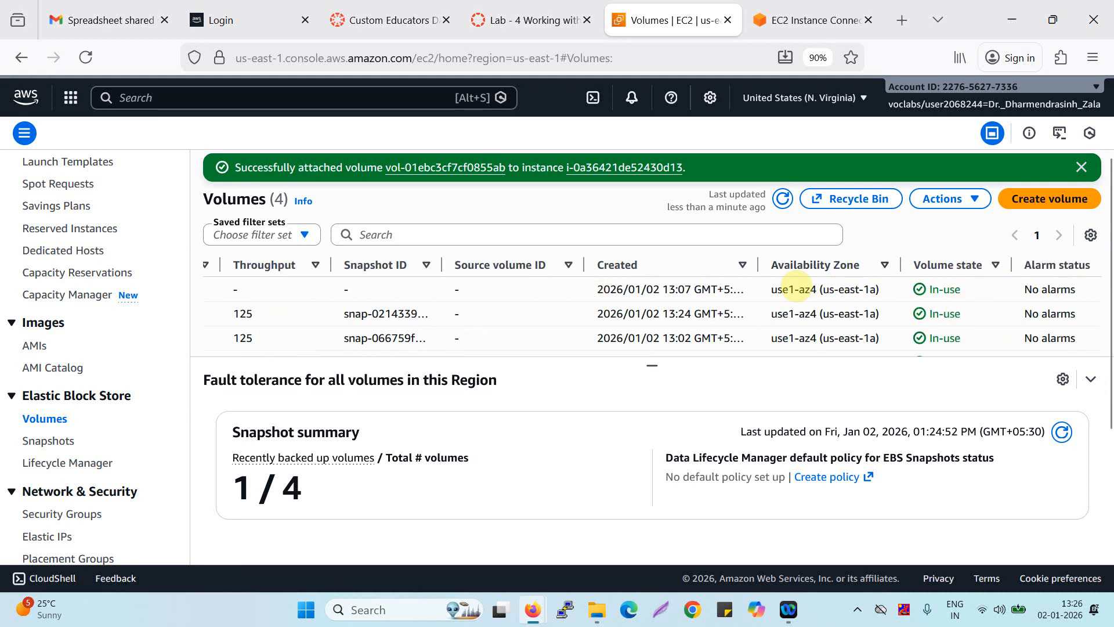
# Create a mount directory for the restored volume with sudo mkdir /mnt/data-store2 in the instance session.
pyautogui.click(816, 20)
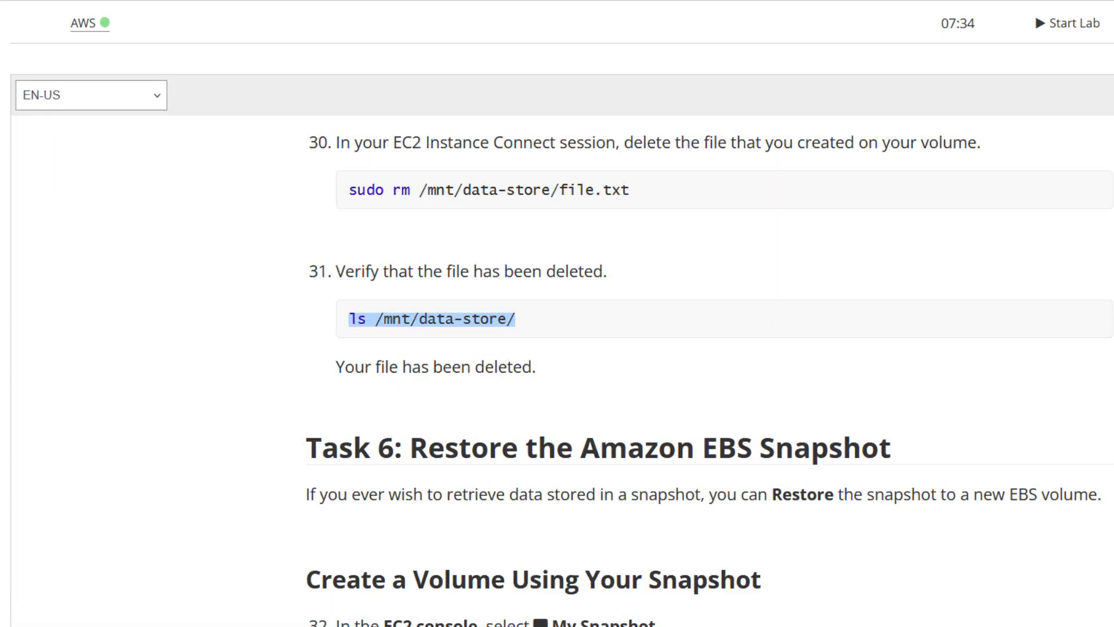
pyautogui.scroll(-6, 708, 377)
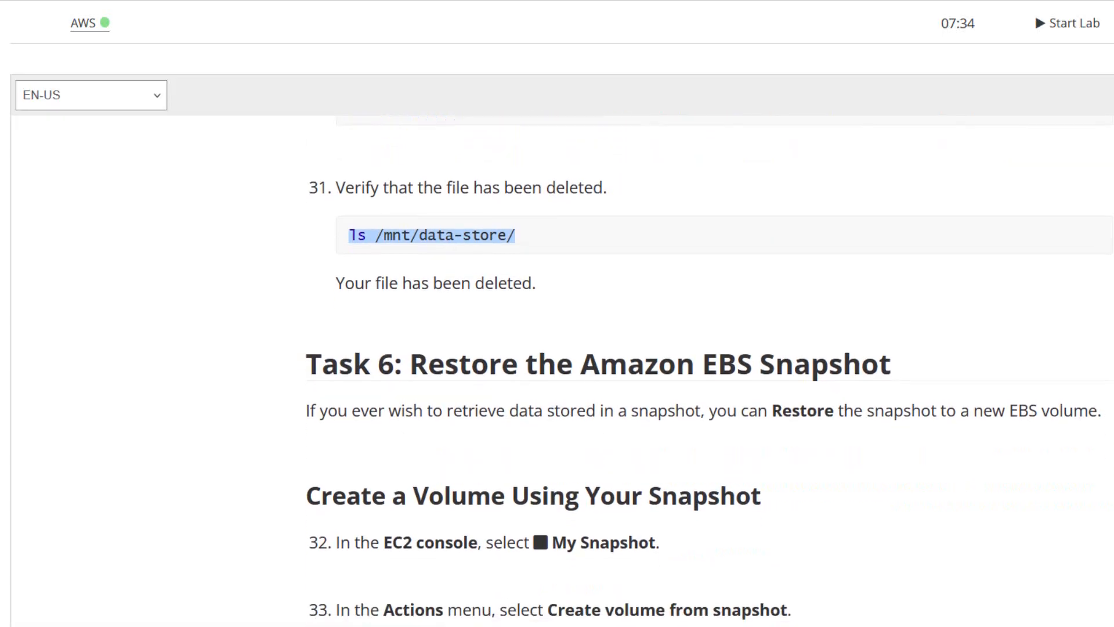
pyautogui.scroll(-10, 708, 377)
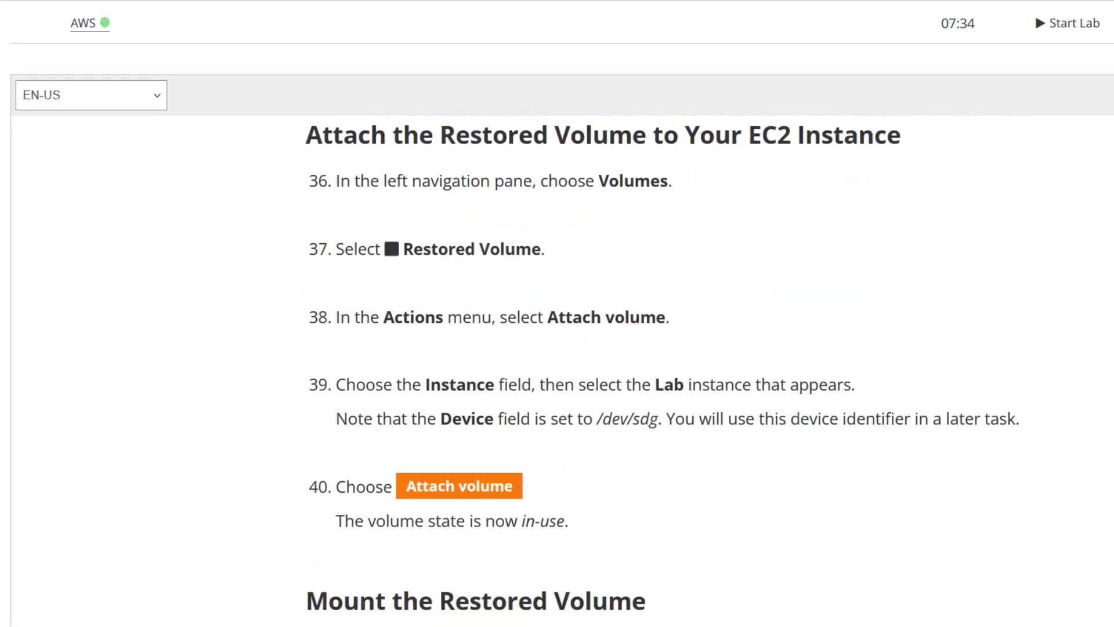
pyautogui.scroll(-3, 708, 378)
pyautogui.moveTo(348, 445); pyautogui.dragTo(589, 450)
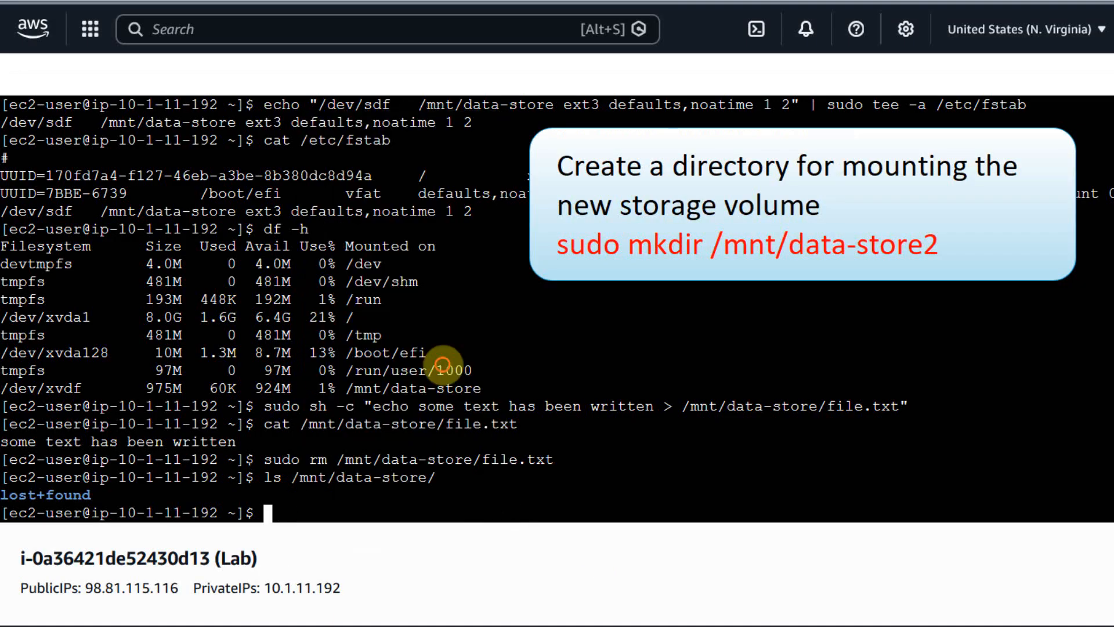
pyautogui.write('sudo mkdir /mnt/data-store2')
pyautogui.press('Return')
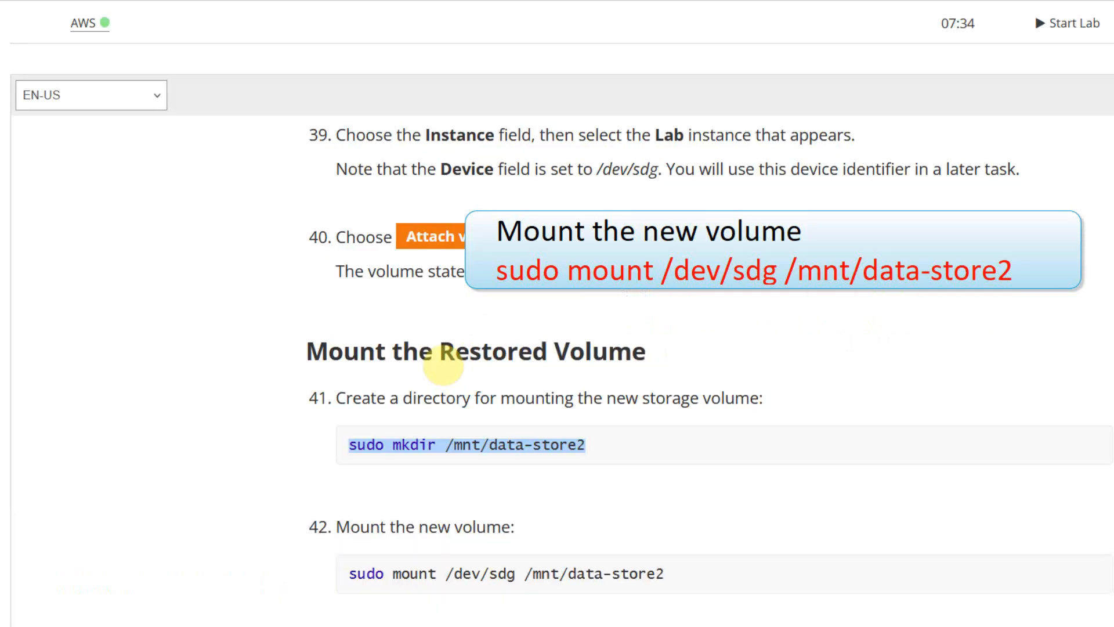
# Mount the restored volume by running the lab's command sudo mount /dev/sdg /mnt/data-store2 in the instance session.
pyautogui.scroll(-3, 476, 357)
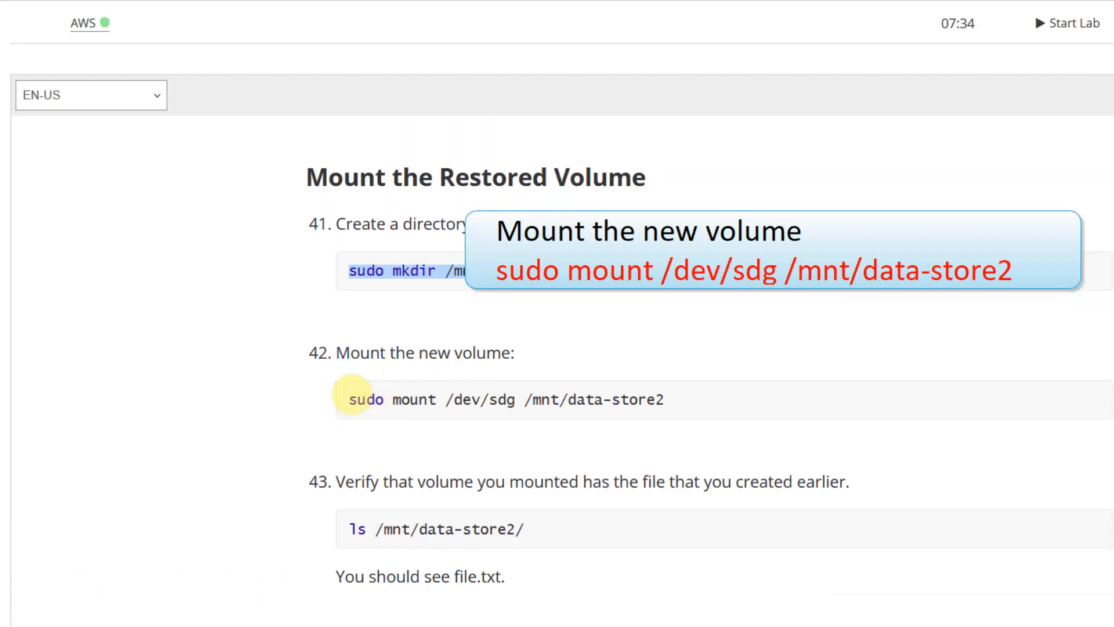
pyautogui.moveTo(349, 399); pyautogui.dragTo(668, 401)
pyautogui.hotkey('ctrl', 'c')
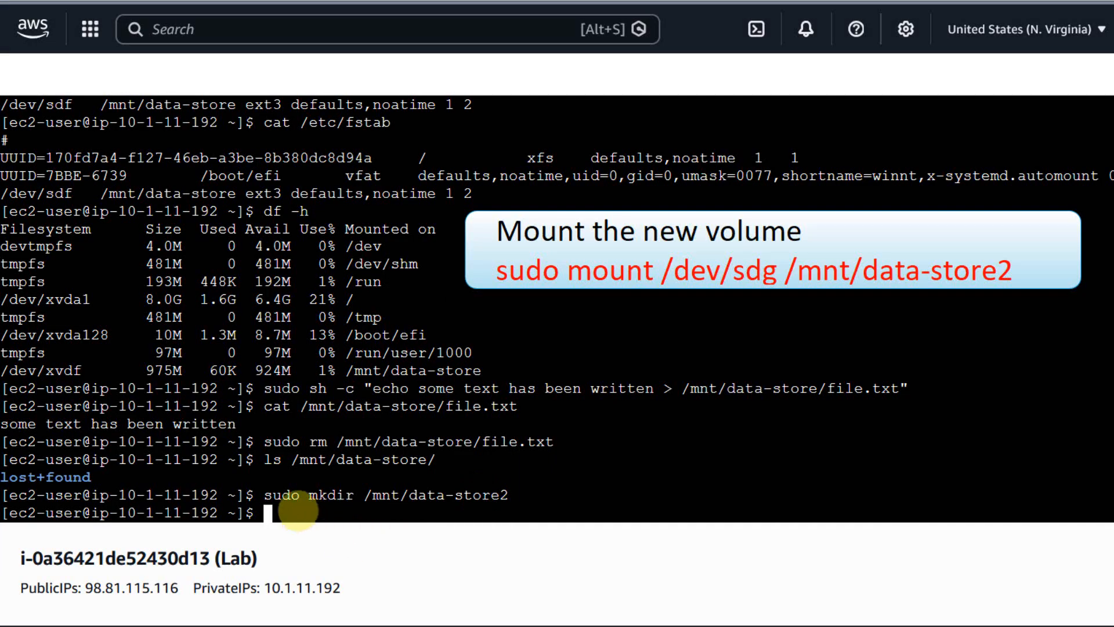
pyautogui.rightClick(298, 509)
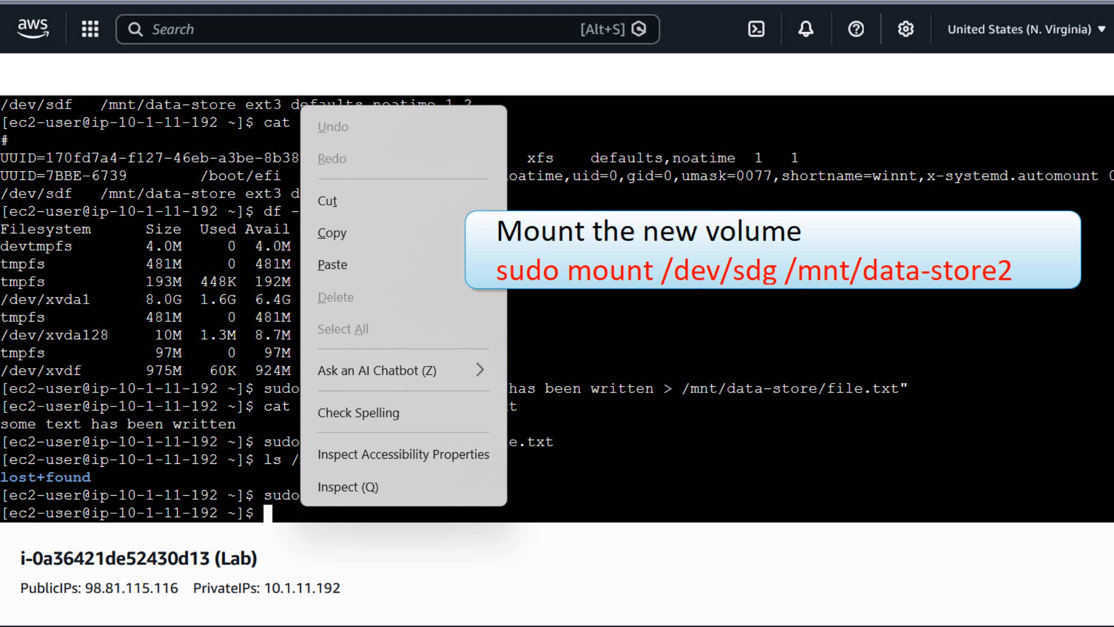
pyautogui.click(391, 264)
pyautogui.press('Return')
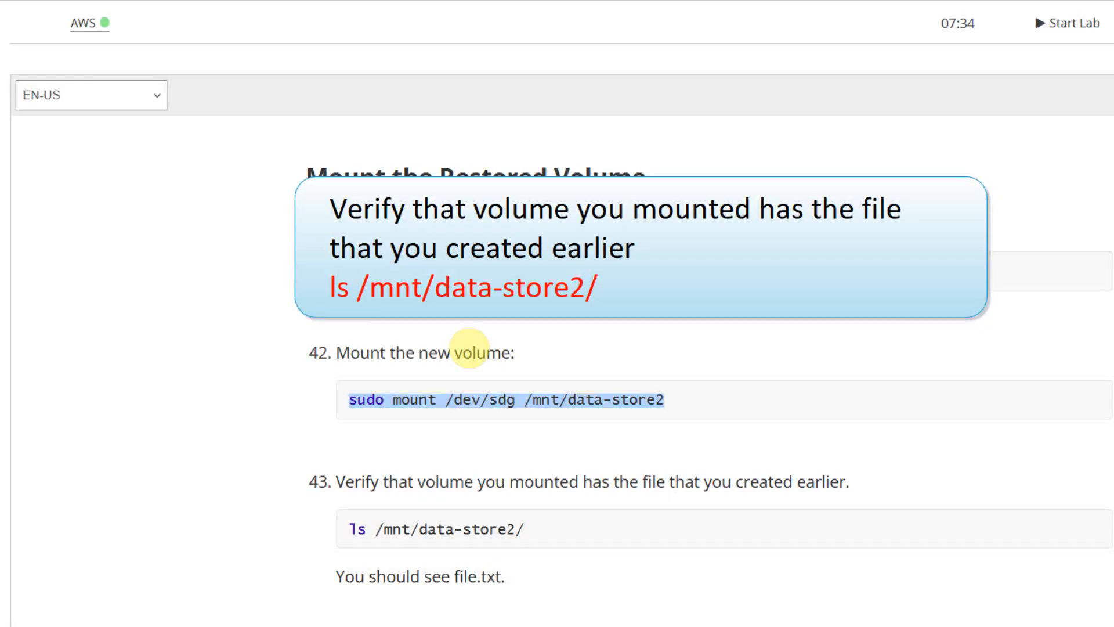
# List the restored volume's contents with the lab's command ls /mnt/data-store2/ to check for the file created earlier.
pyautogui.scroll(-3, 458, 427)
pyautogui.moveTo(331, 391); pyautogui.dragTo(525, 396)
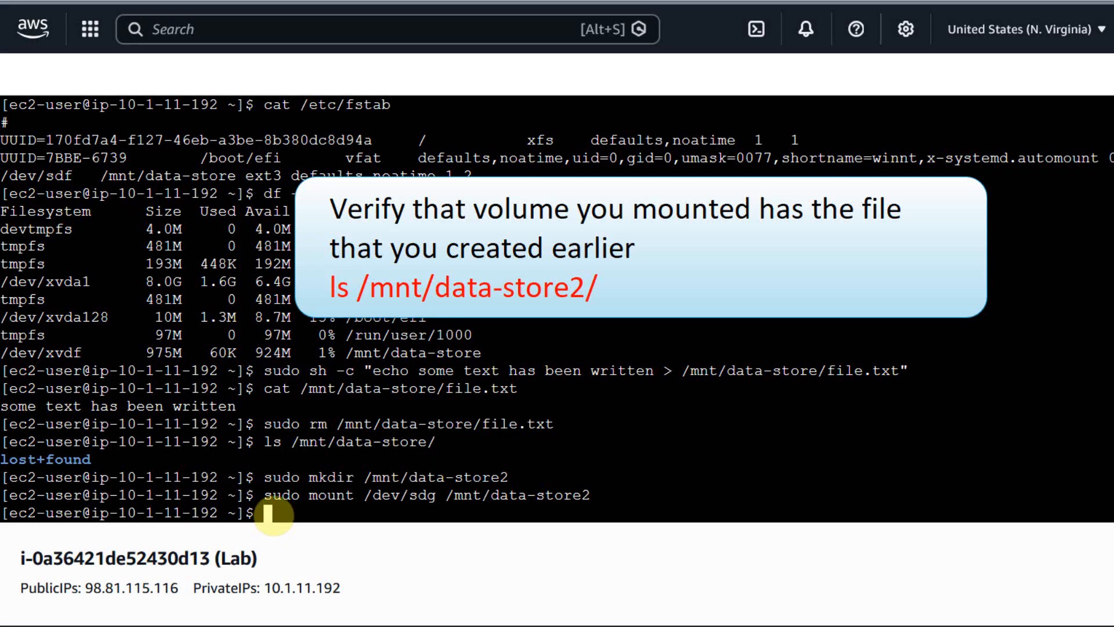
pyautogui.rightClick(274, 516)
pyautogui.click(409, 363)
pyautogui.press('Return')
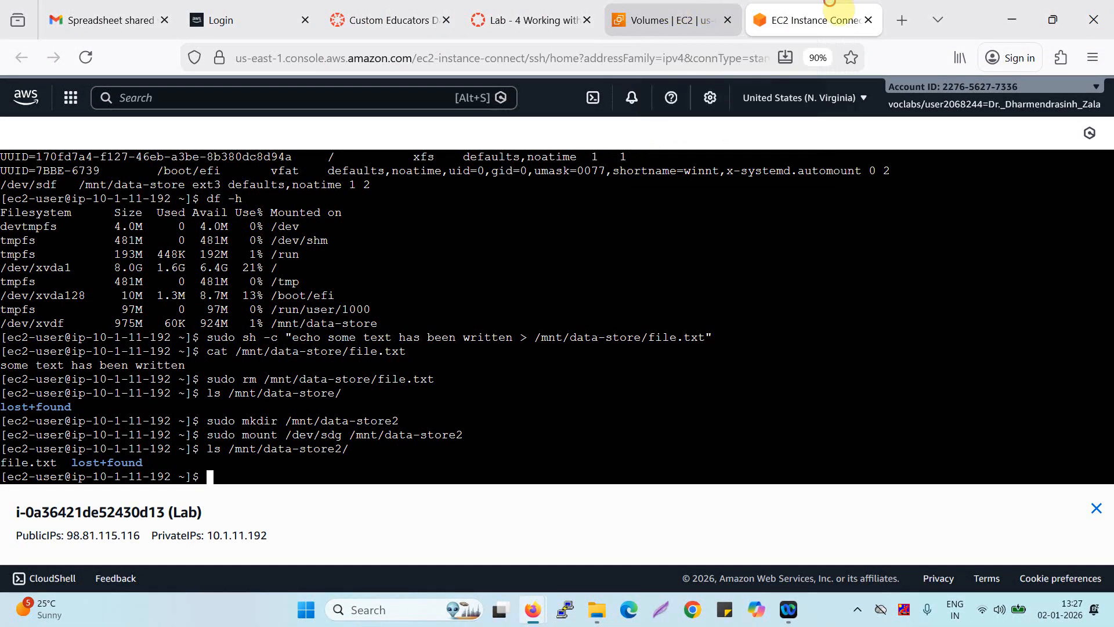
# Return to the Vocareum lab workbench and submit the Lab 4 work for grading, confirming the submission.
pyautogui.click(673, 20)
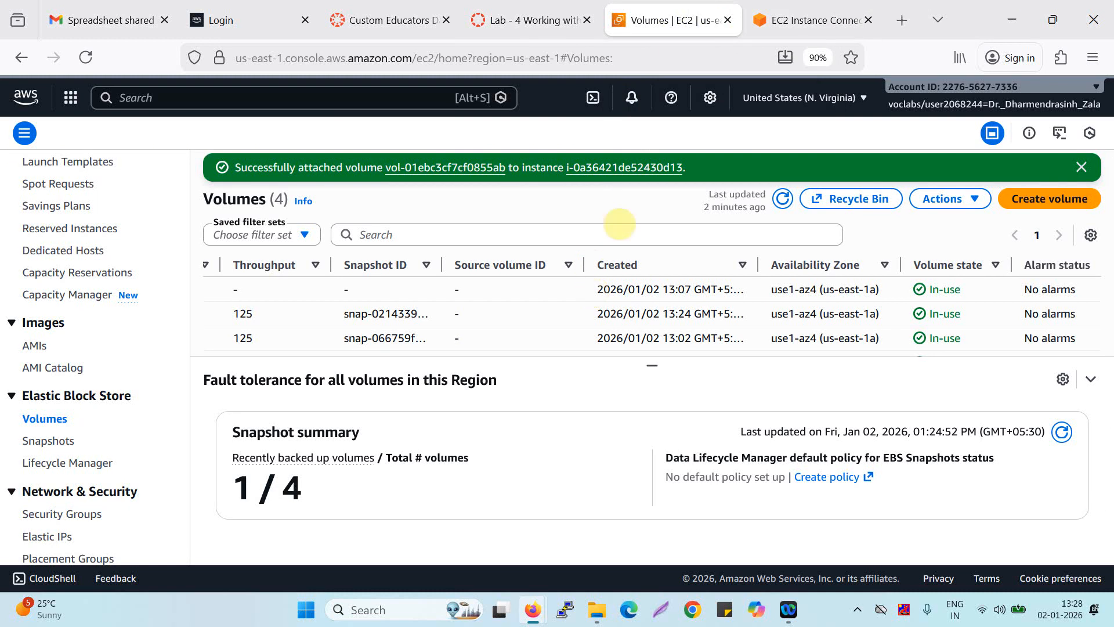
pyautogui.hotkey('alt', 'Tab')
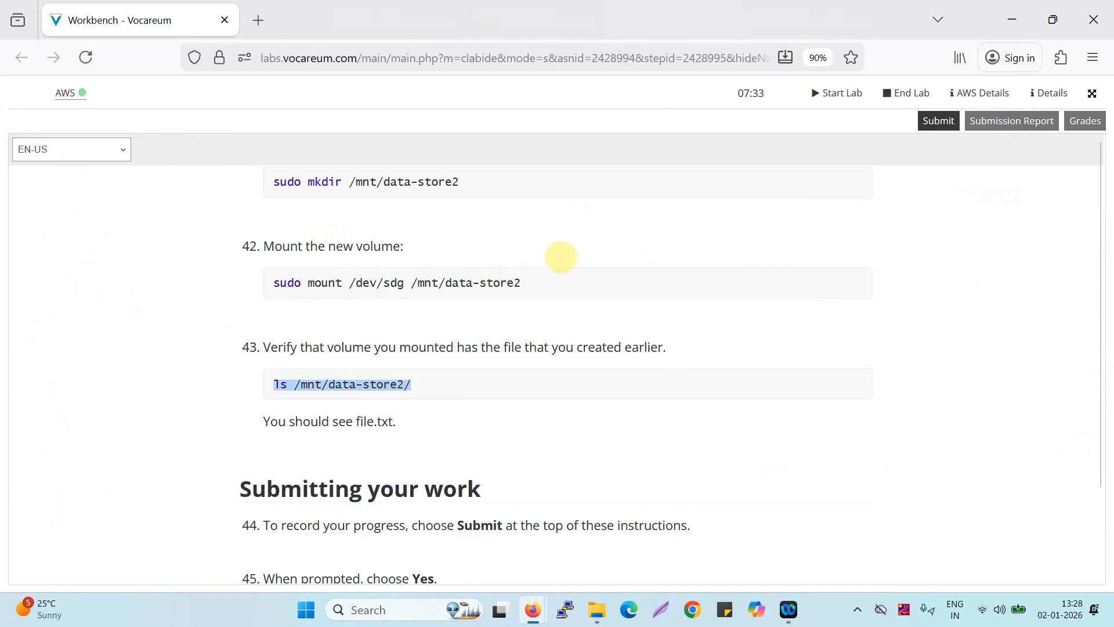
pyautogui.scroll(3, 707, 301)
pyautogui.scroll(15, 697, 294)
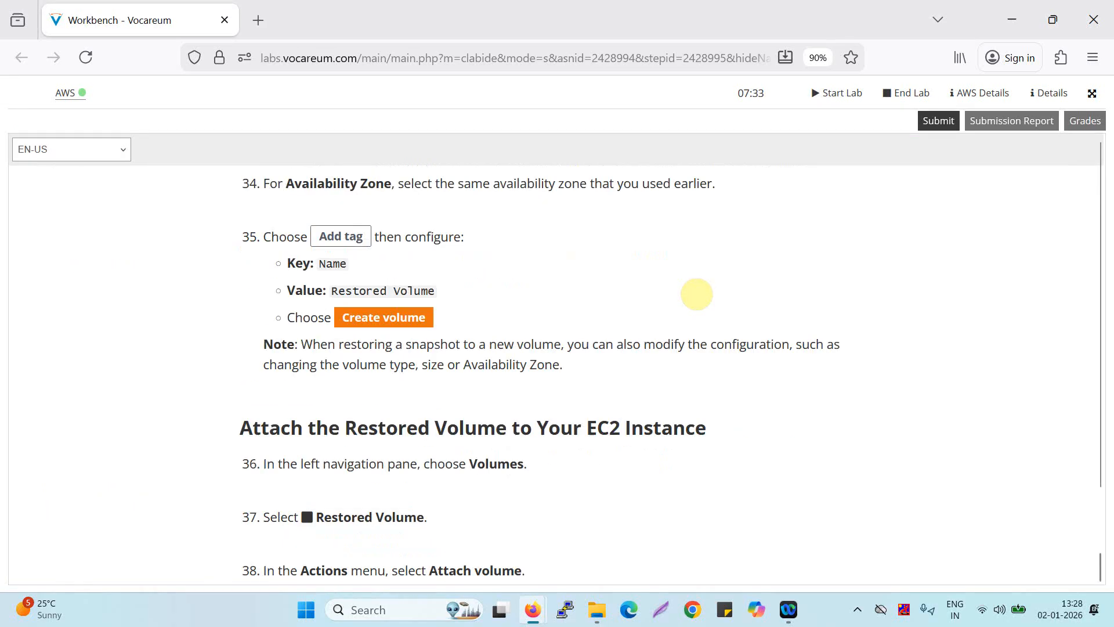
pyautogui.scroll(20, 706, 303)
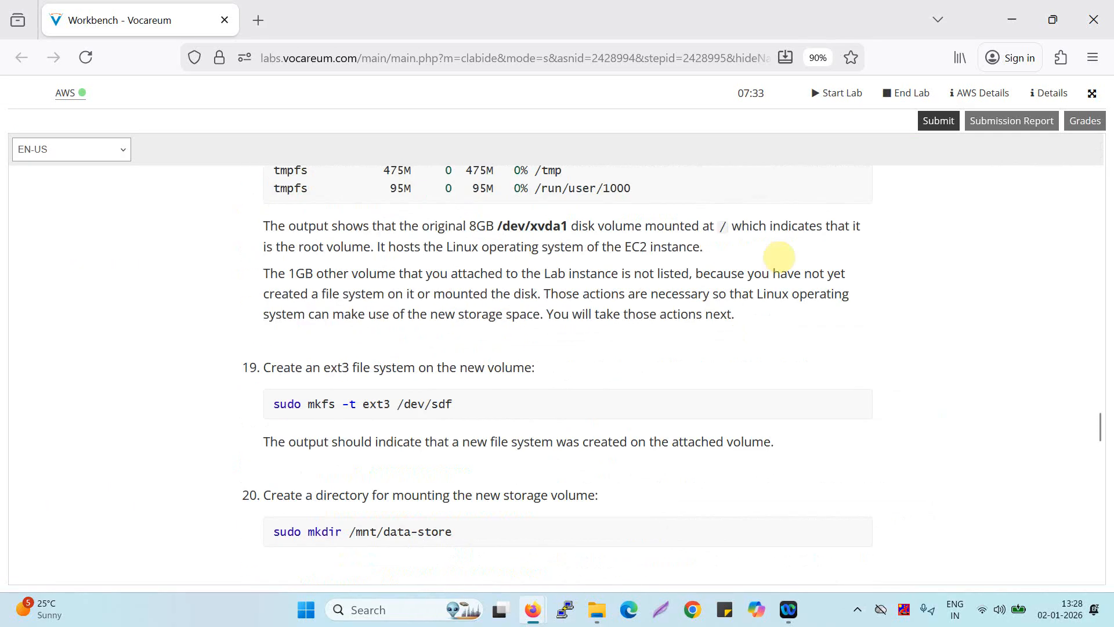
pyautogui.scroll(-1, 842, 304)
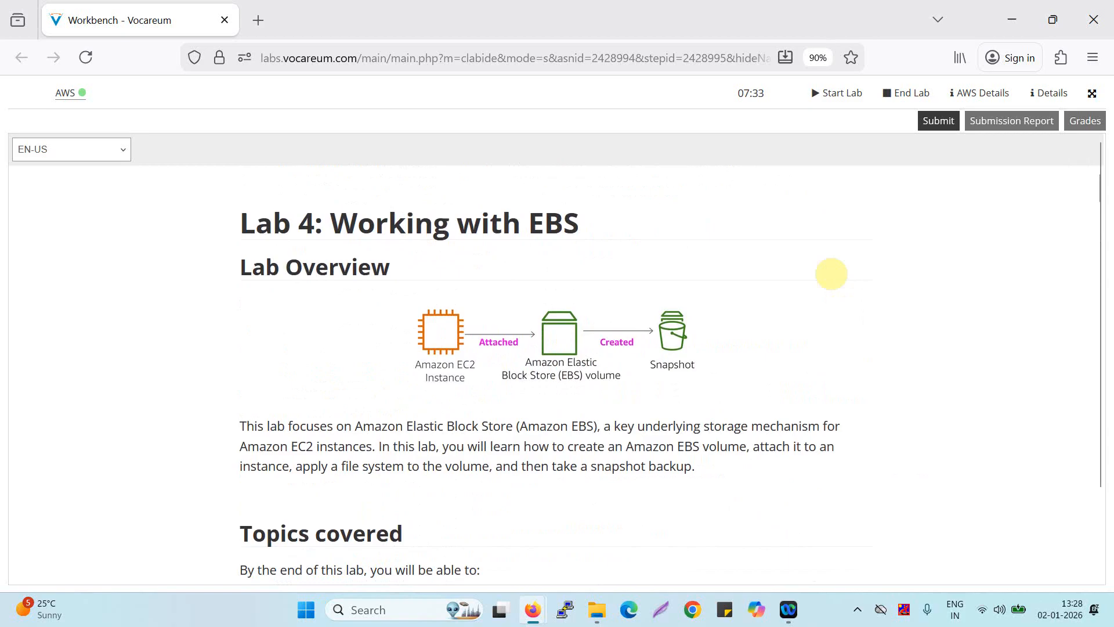
pyautogui.click(939, 120)
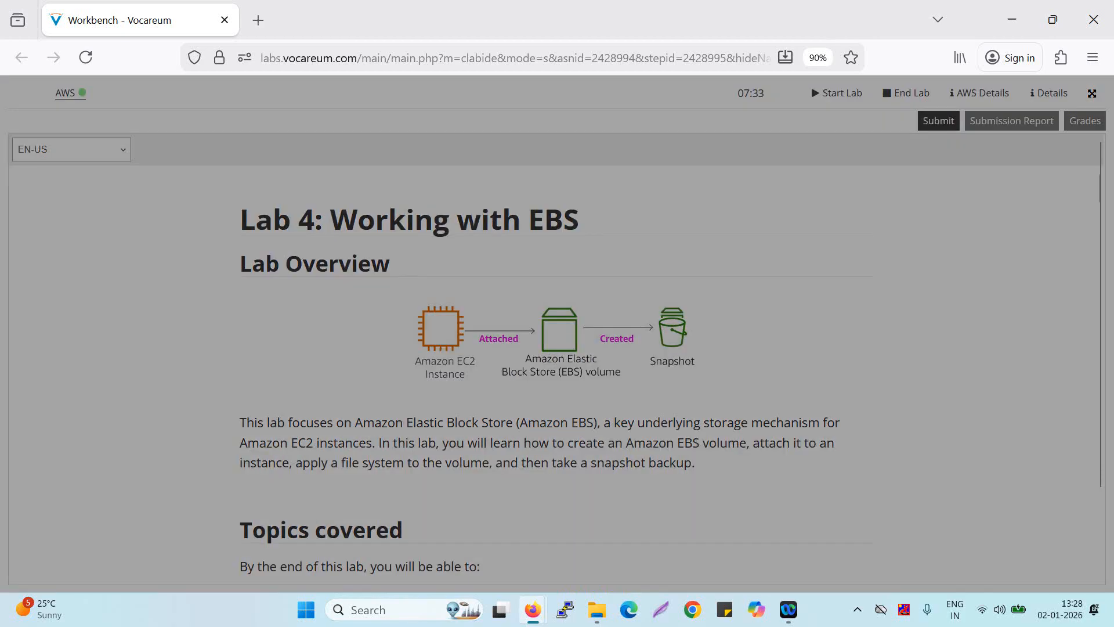
pyautogui.click(877, 192)
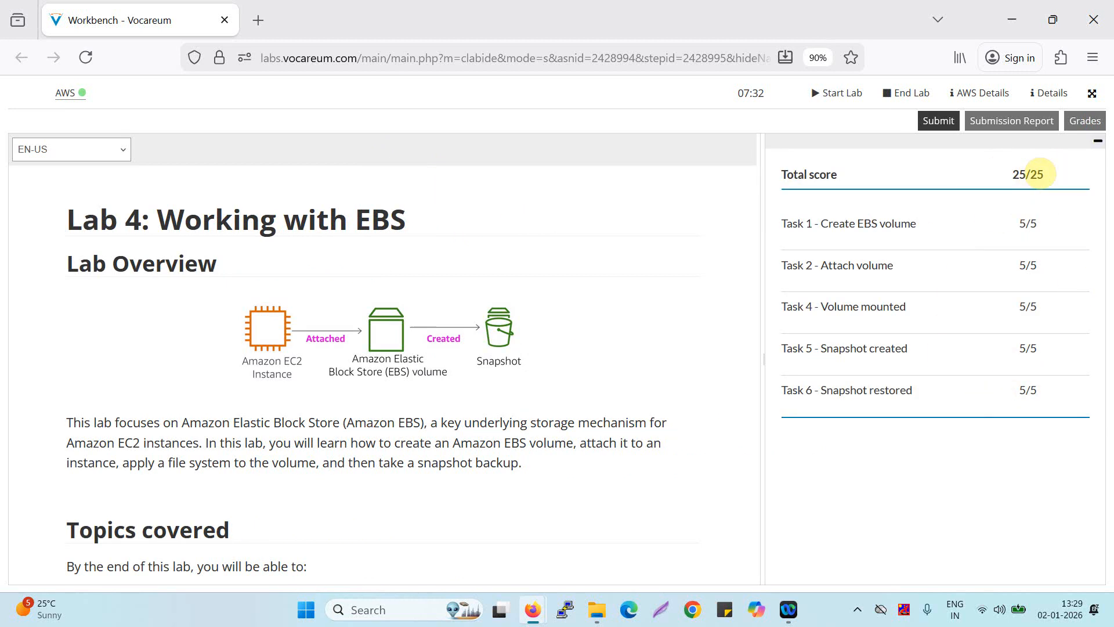
# Open the lab's submission report, read through the evaluation of each task to the end, and close it.
pyautogui.click(1011, 121)
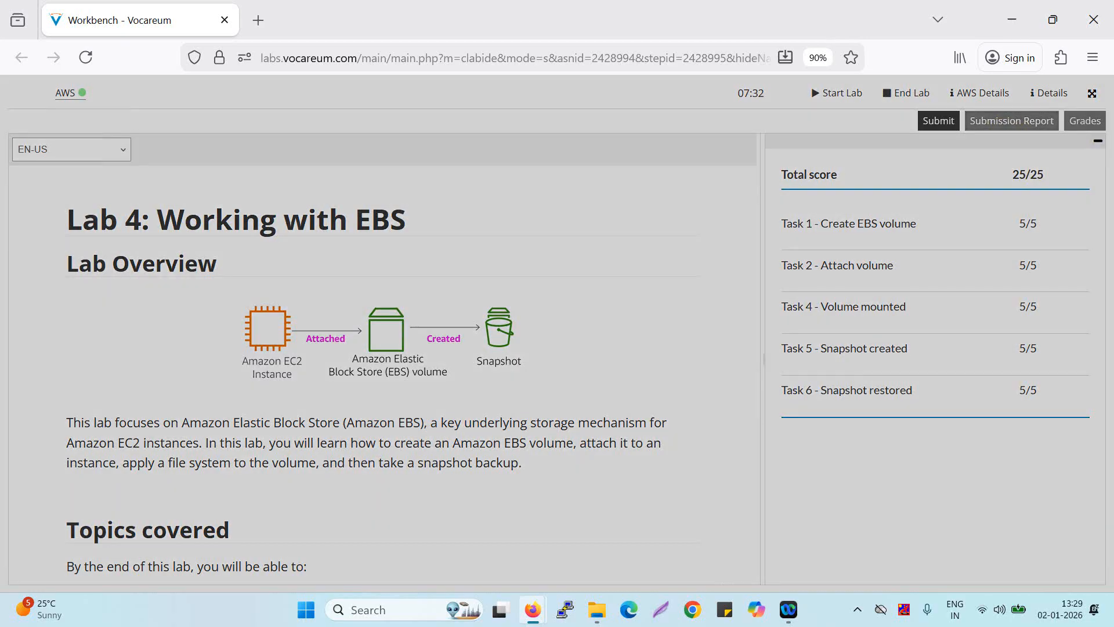
pyautogui.scroll(-3, 325, 326)
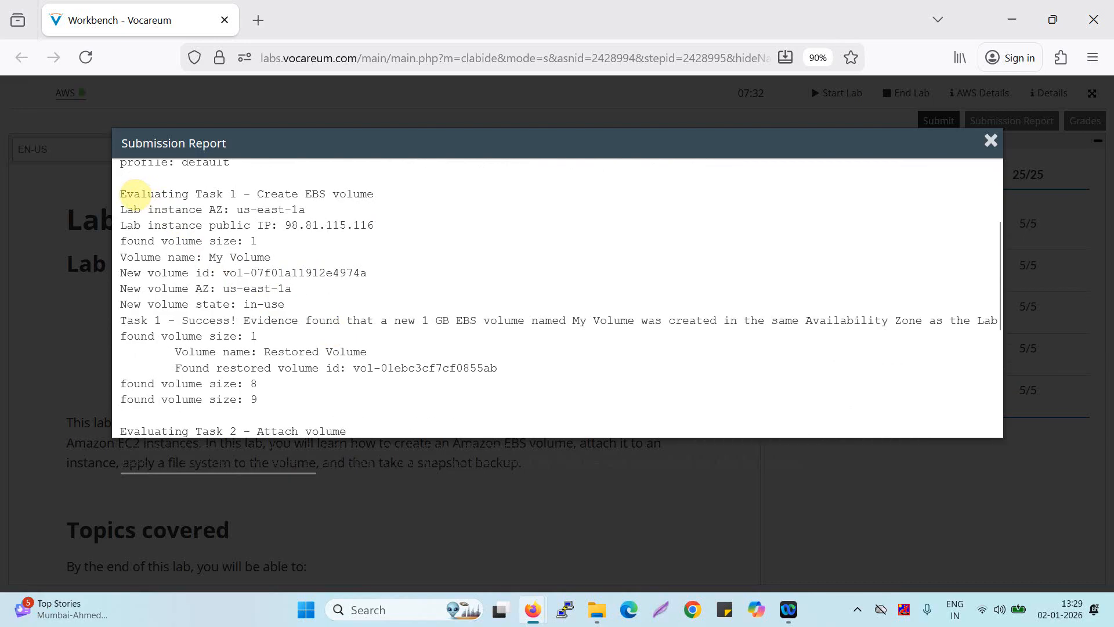
pyautogui.scroll(-10, 219, 279)
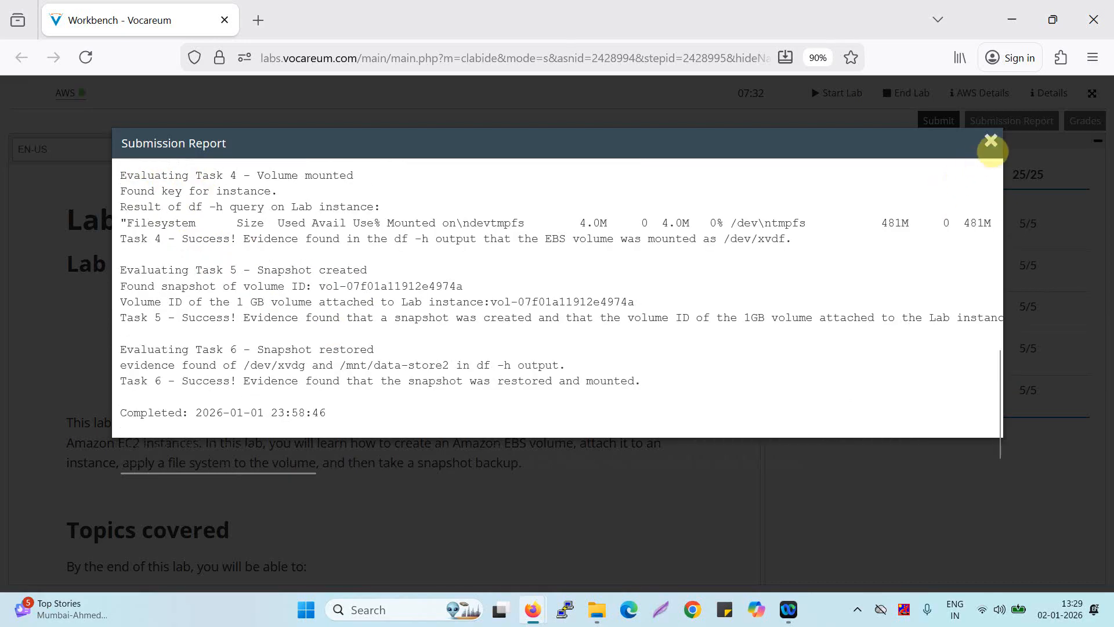
pyautogui.click(991, 140)
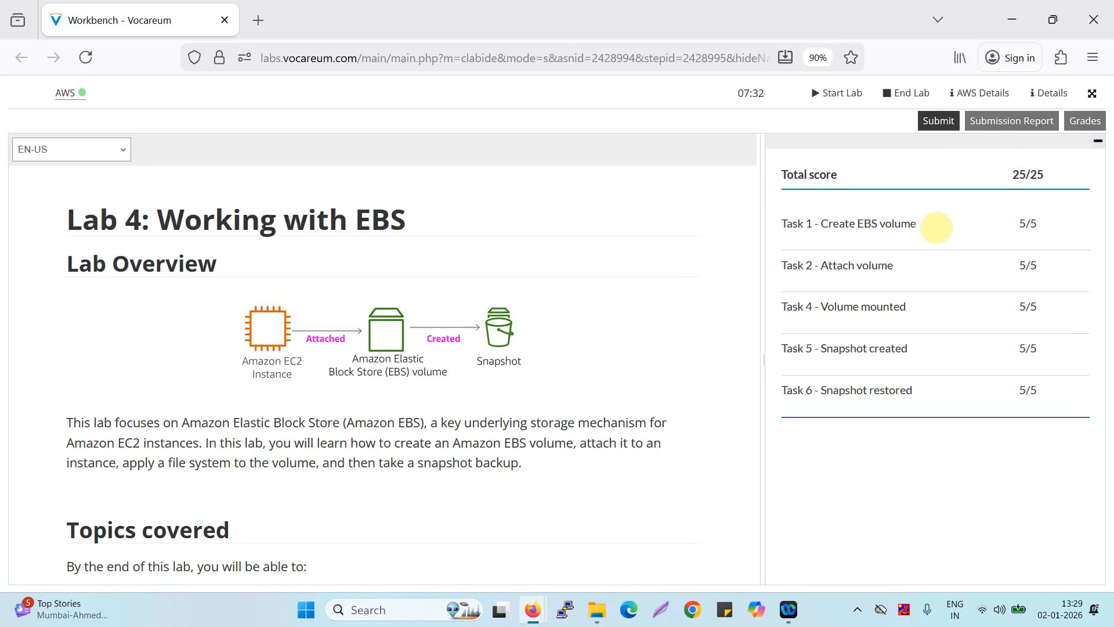